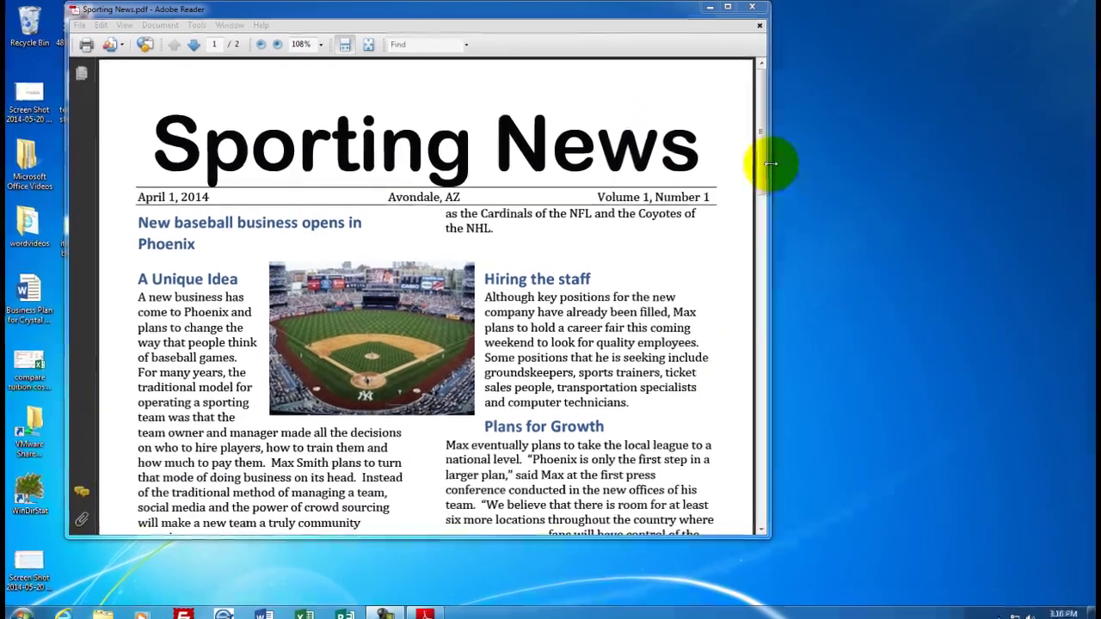
Examine the first page of the sample Sporting News newsletter PDF from masthead to Related News box, and close it.
{"action": "left_click_drag", "start_coordinate": [757, 157], "coordinate": [758, 275]}
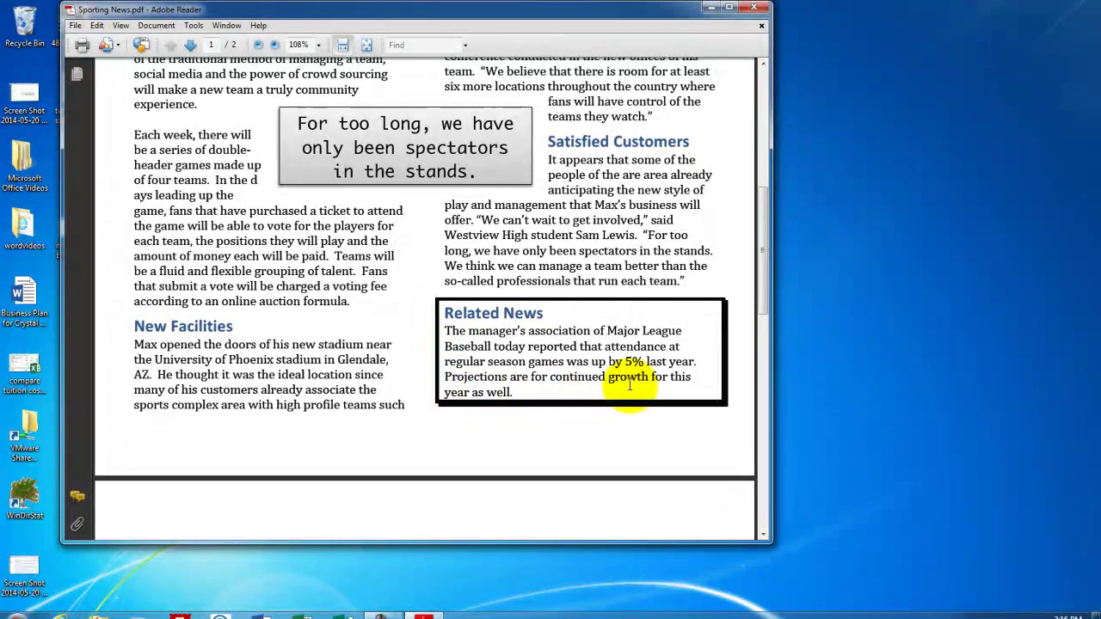
{"action": "left_click_drag", "start_coordinate": [760, 297], "coordinate": [768, 162]}
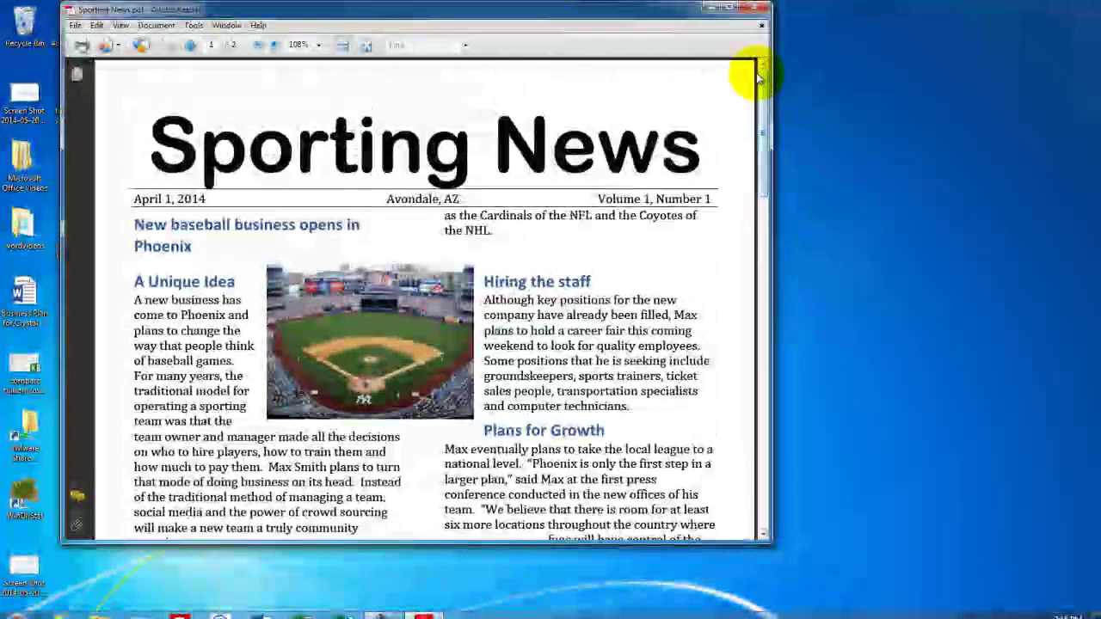
{"action": "left_click", "coordinate": [761, 15]}
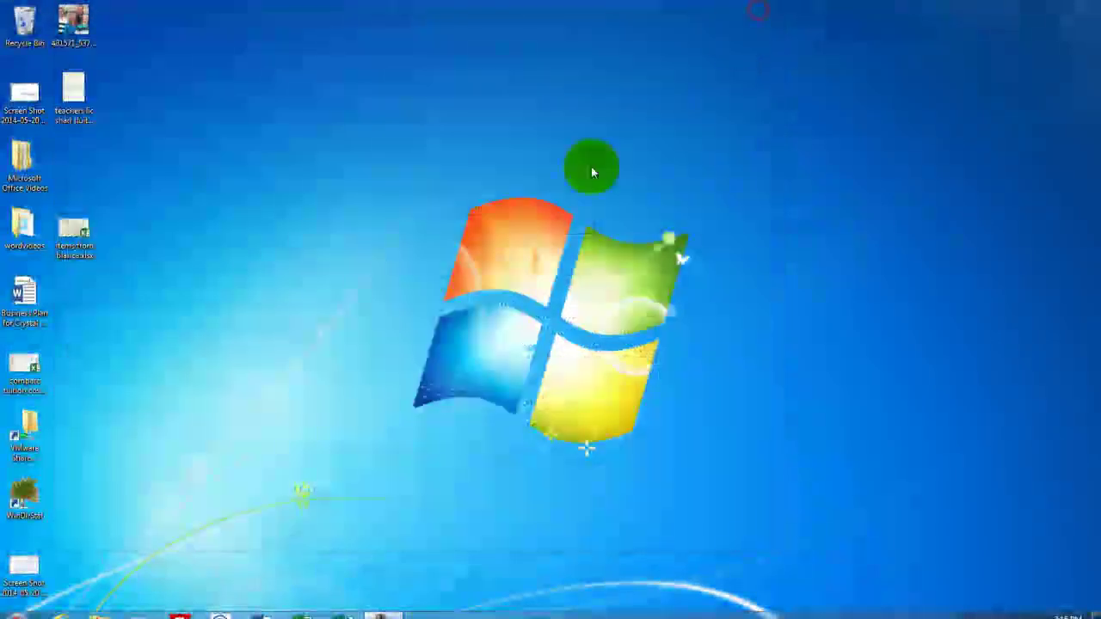
Switch to Publisher and create a blank 8.5 x 11" publication.
{"action": "left_click", "coordinate": [342, 616]}
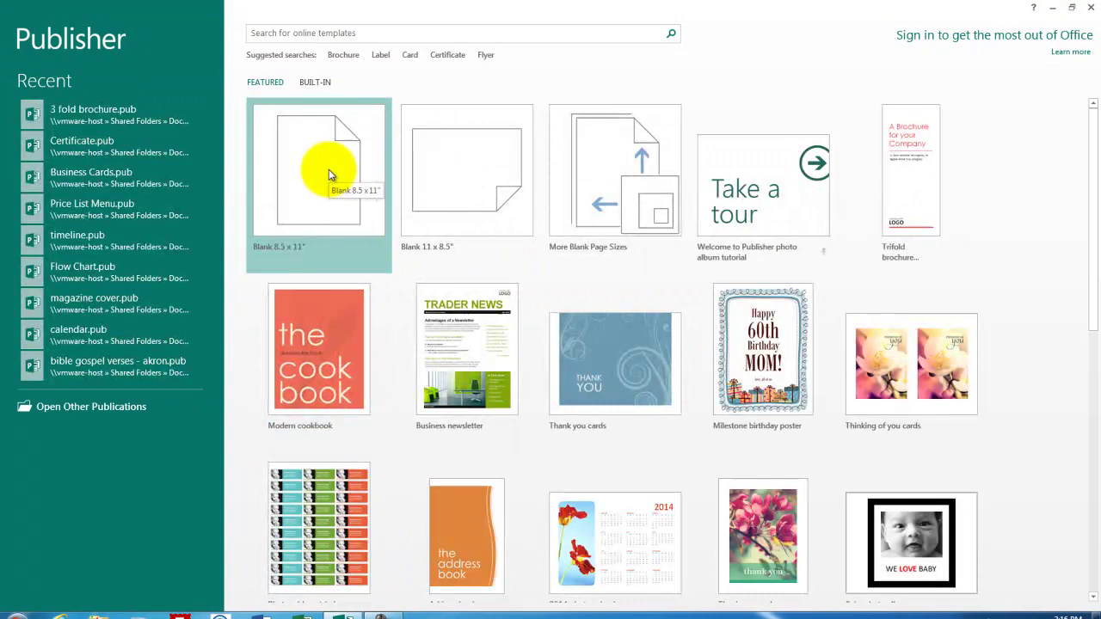
{"action": "left_click", "coordinate": [329, 174]}
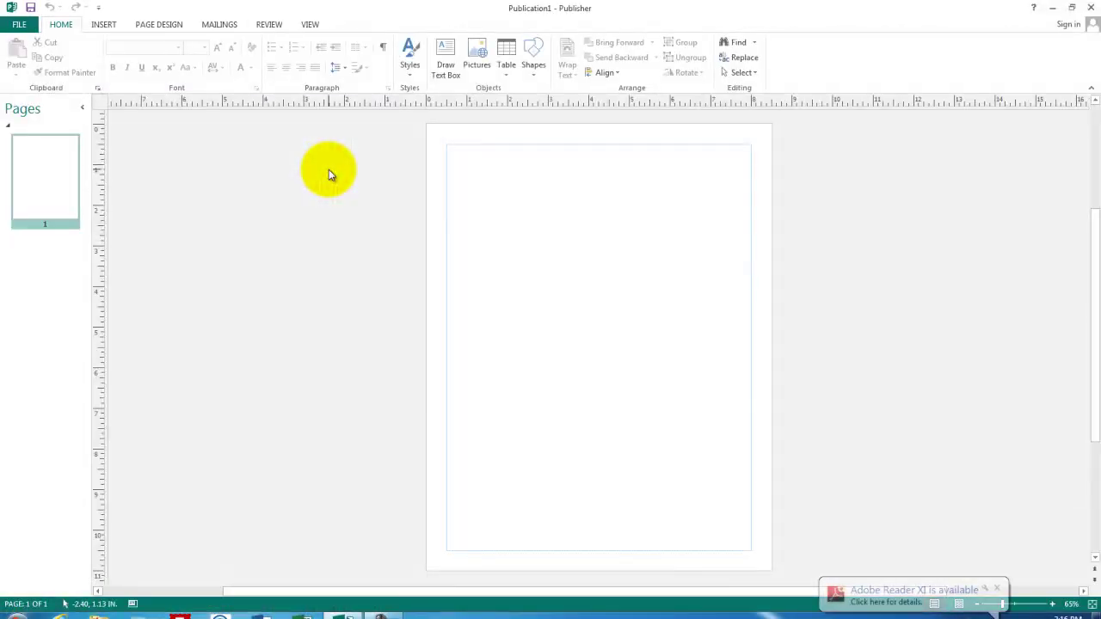
Draw a text box about 7.50 x 1.88 in across the page's upper margin area and enter "Sporting News".
{"action": "left_click", "coordinate": [443, 53]}
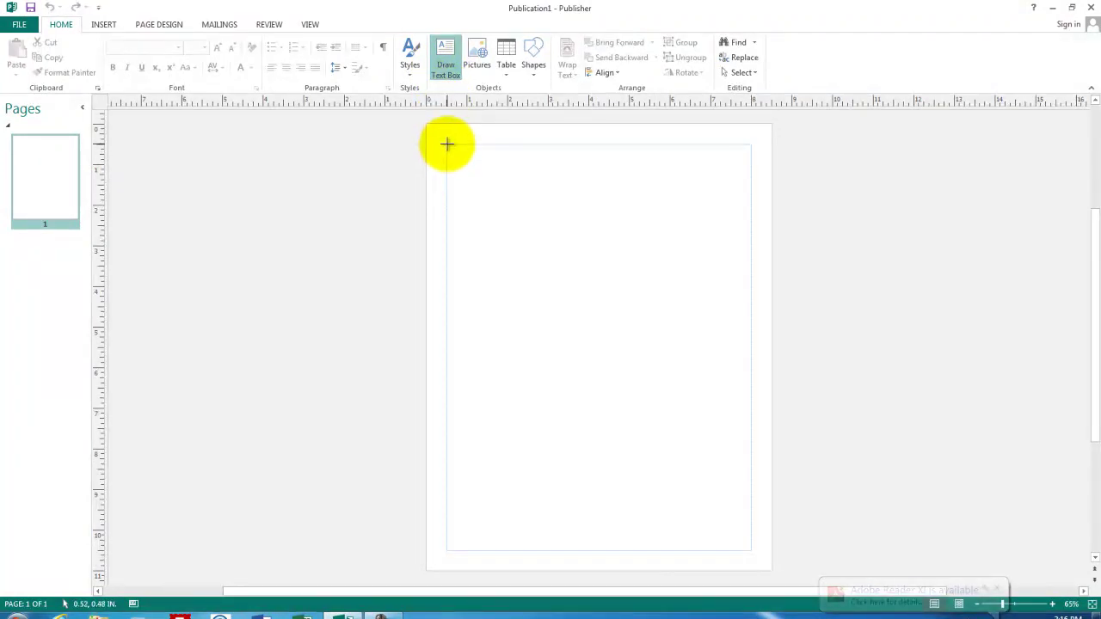
{"action": "left_click_drag", "start_coordinate": [446, 145], "coordinate": [752, 222]}
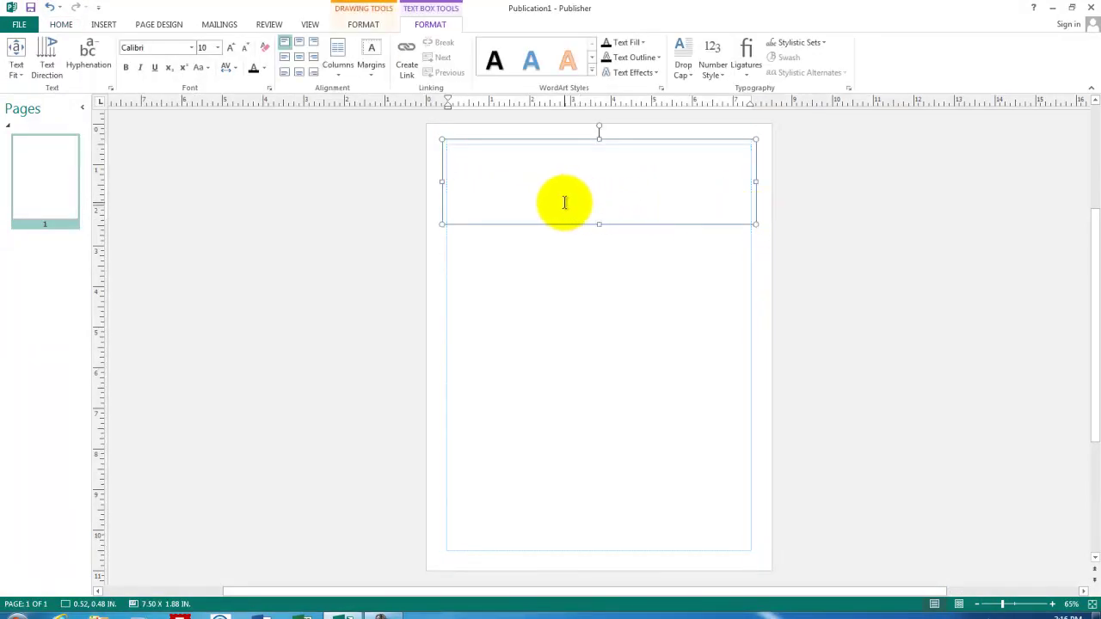
{"action": "type", "text": "Sporting News"}
Enlarge the "Sporting News" title text to 90 pt.
{"action": "triple_click", "coordinate": [460, 159]}
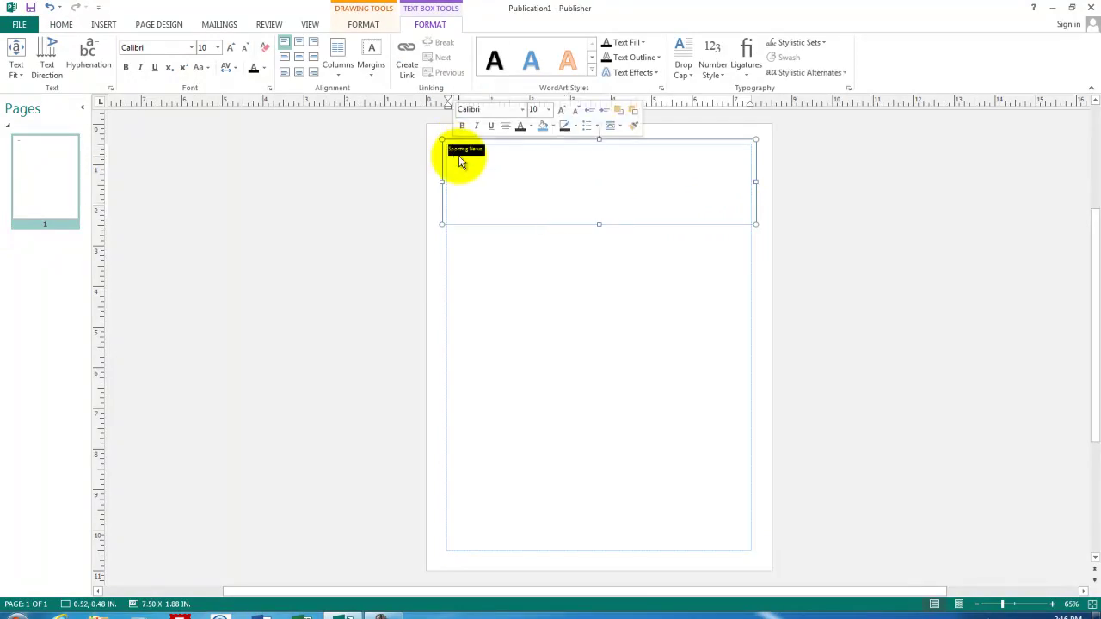
{"action": "left_click", "coordinate": [229, 52]}
{"action": "left_click", "coordinate": [230, 51]}
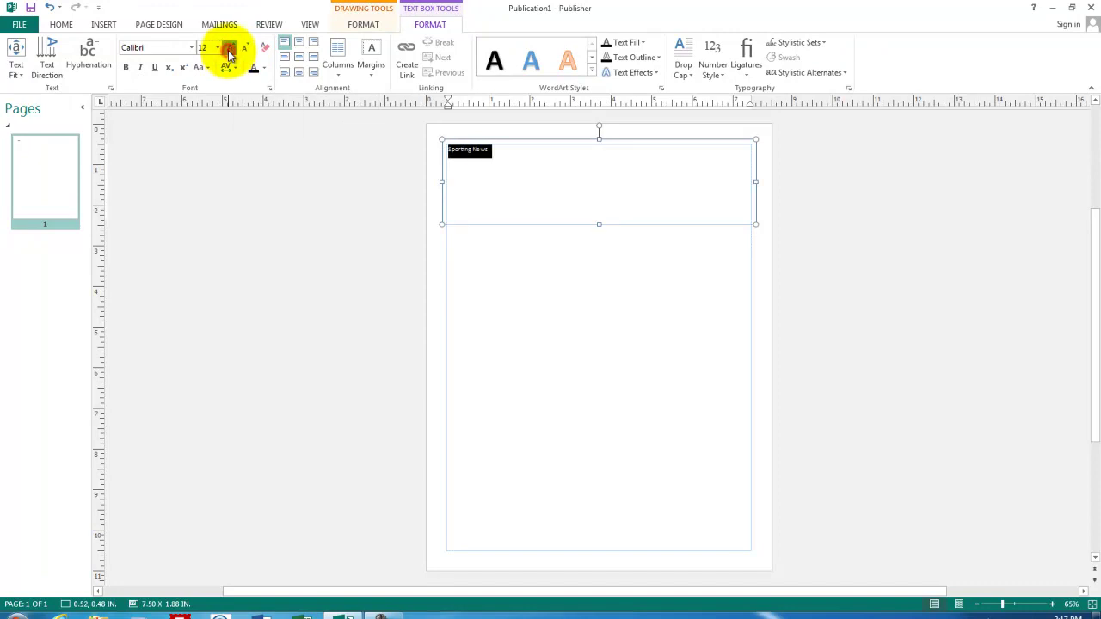
{"action": "left_click", "coordinate": [229, 51]}
{"action": "left_click", "coordinate": [230, 51]}
{"action": "left_click", "coordinate": [229, 52]}
{"action": "left_click", "coordinate": [229, 52]}
{"action": "left_click", "coordinate": [230, 52]}
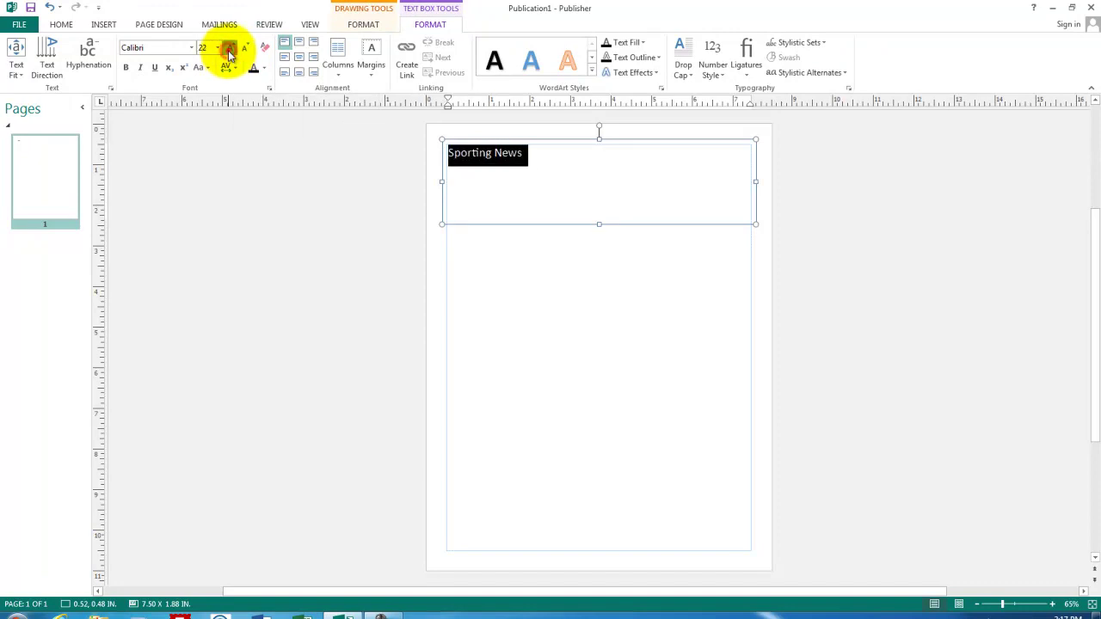
{"action": "left_click", "coordinate": [229, 52]}
{"action": "left_click", "coordinate": [229, 51]}
{"action": "left_click", "coordinate": [229, 52]}
{"action": "left_click", "coordinate": [230, 52]}
{"action": "left_click", "coordinate": [230, 51]}
{"action": "left_click", "coordinate": [230, 52]}
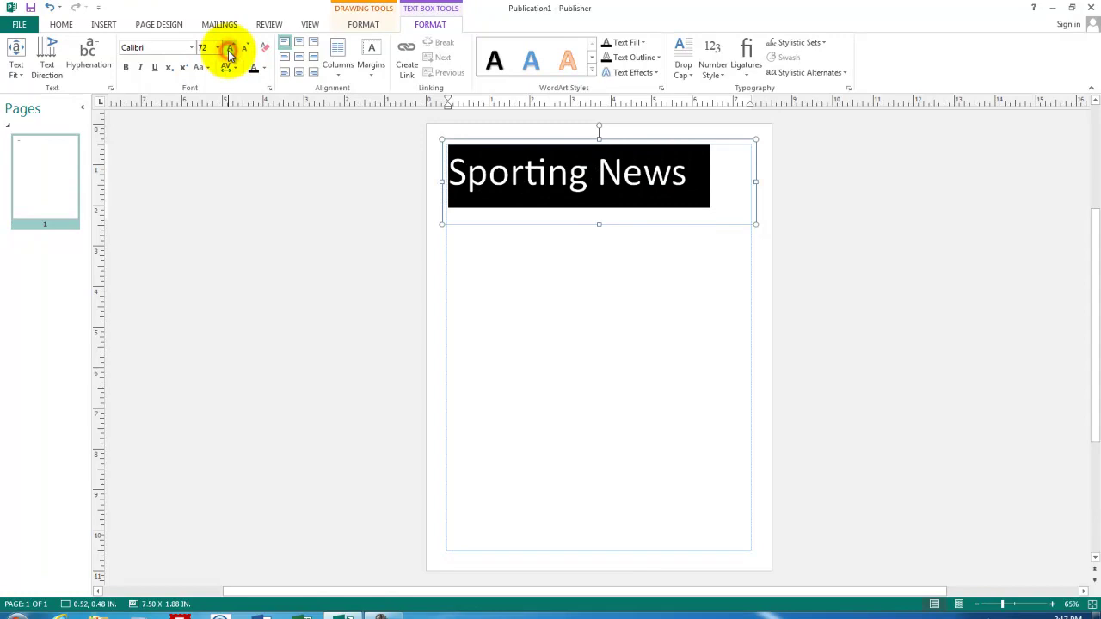
{"action": "left_click", "coordinate": [230, 51]}
{"action": "left_click", "coordinate": [230, 51]}
{"action": "left_click", "coordinate": [230, 52]}
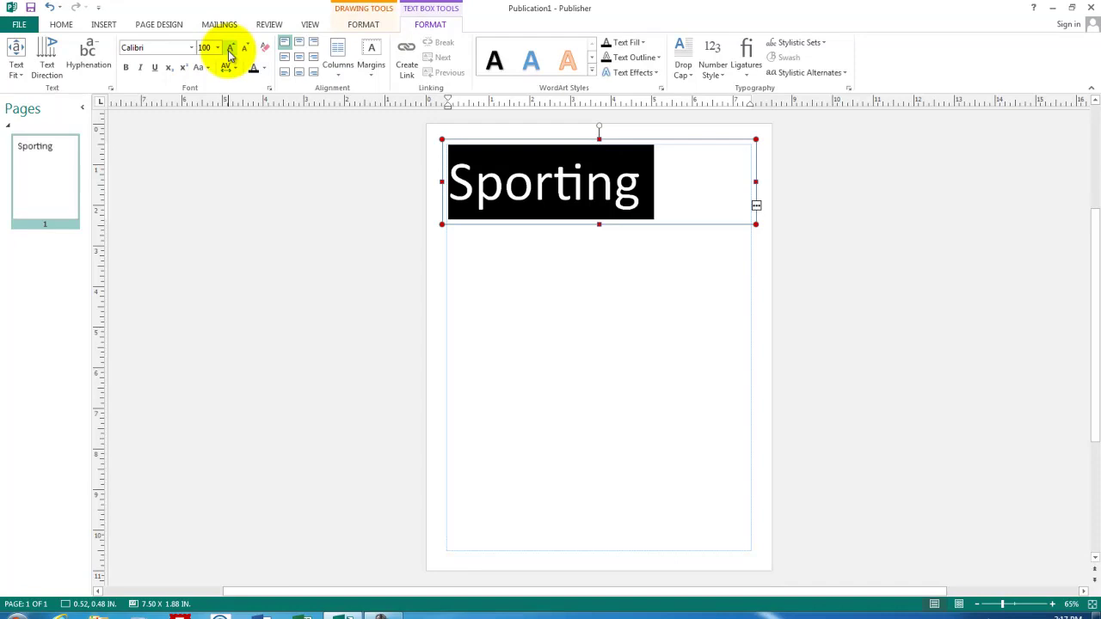
{"action": "left_click", "coordinate": [238, 52]}
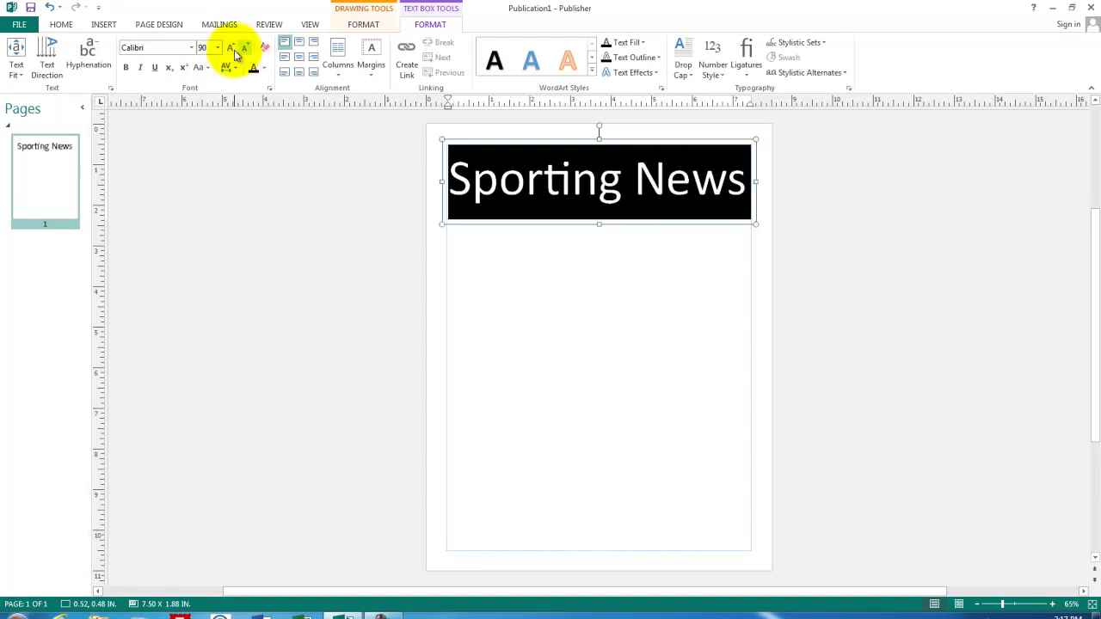
Change the title font to Bodoni MT Condensed and increase its size to 130 pt.
{"action": "left_click", "coordinate": [191, 47]}
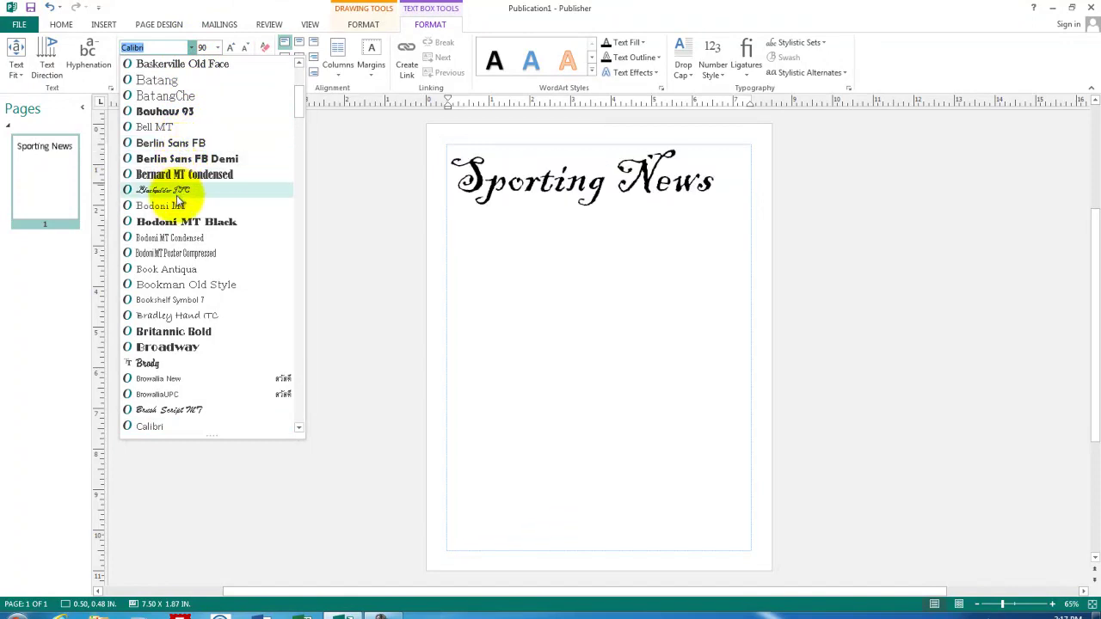
{"action": "left_click", "coordinate": [176, 238]}
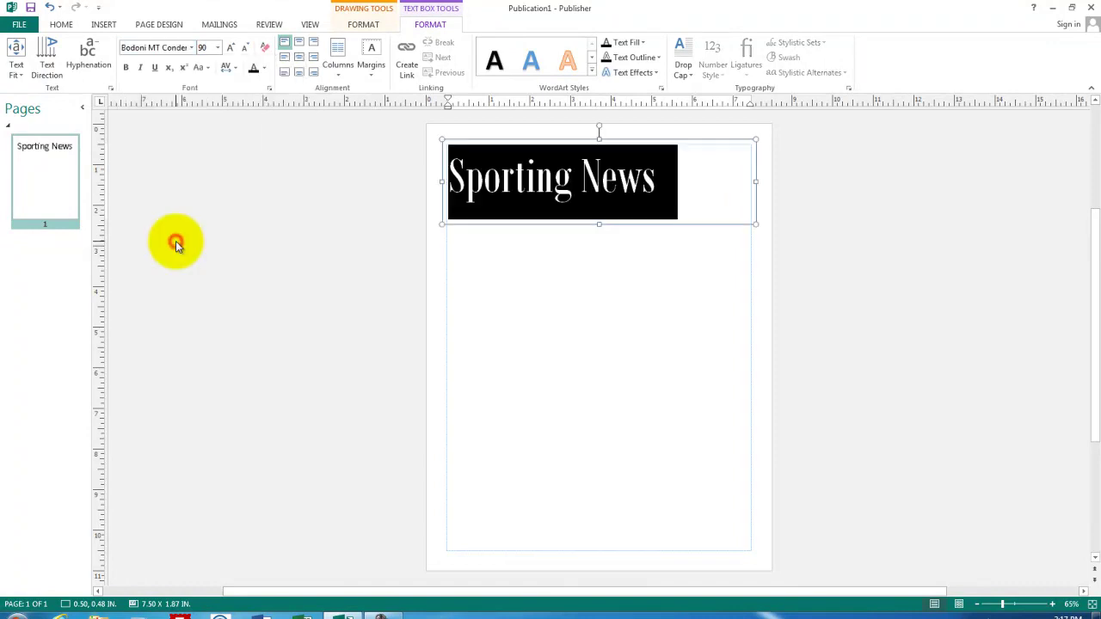
{"action": "left_click", "coordinate": [233, 49]}
{"action": "left_click", "coordinate": [233, 49]}
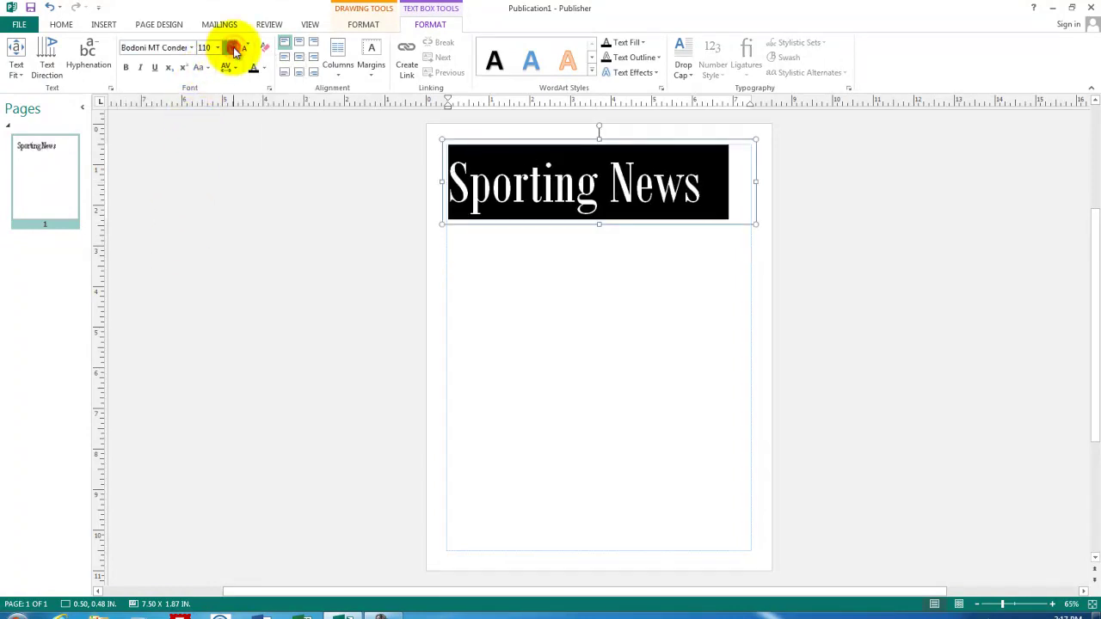
{"action": "left_click", "coordinate": [233, 49]}
{"action": "left_click", "coordinate": [233, 49]}
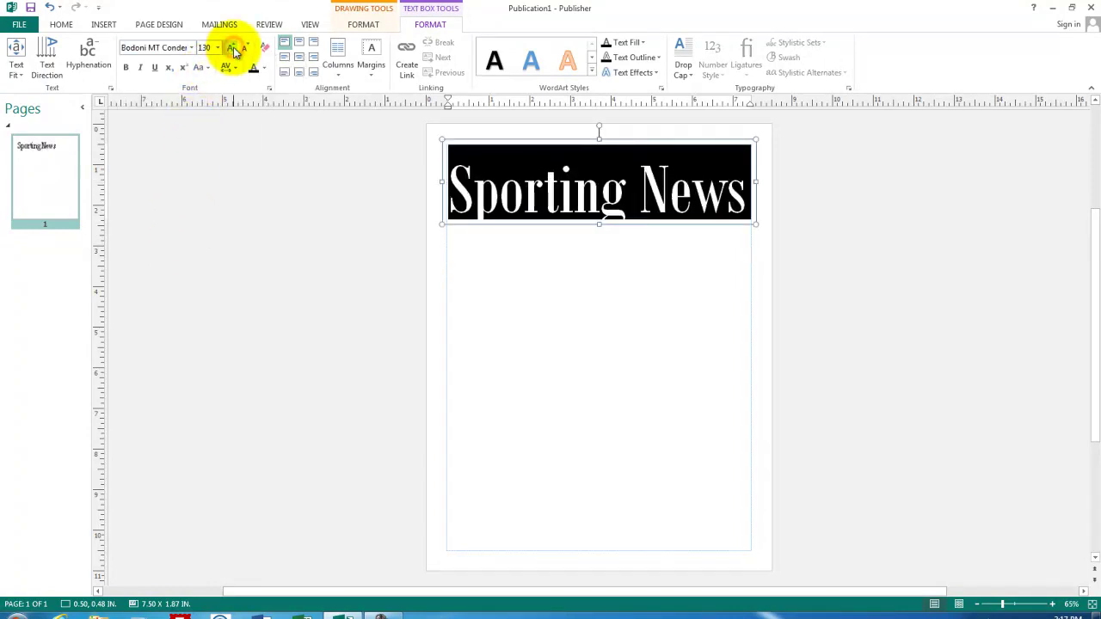
Extend the title text box downward to about 2.31 in high and centre its text both horizontally and vertically.
{"action": "left_click", "coordinate": [597, 211]}
{"action": "left_click_drag", "start_coordinate": [598, 226], "coordinate": [595, 246]}
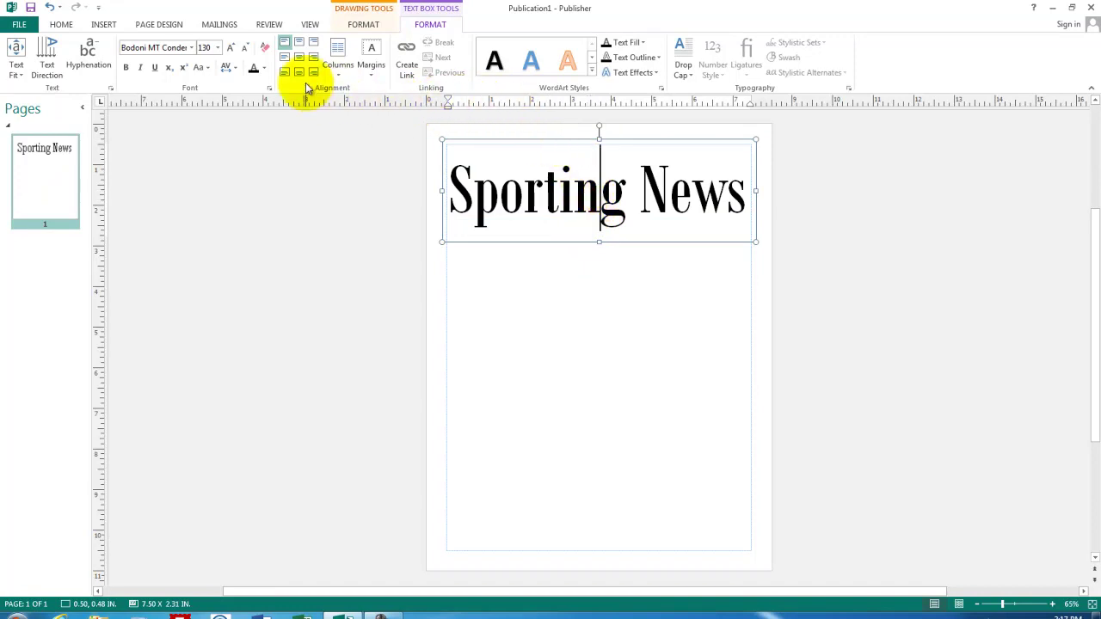
{"action": "left_click", "coordinate": [301, 59]}
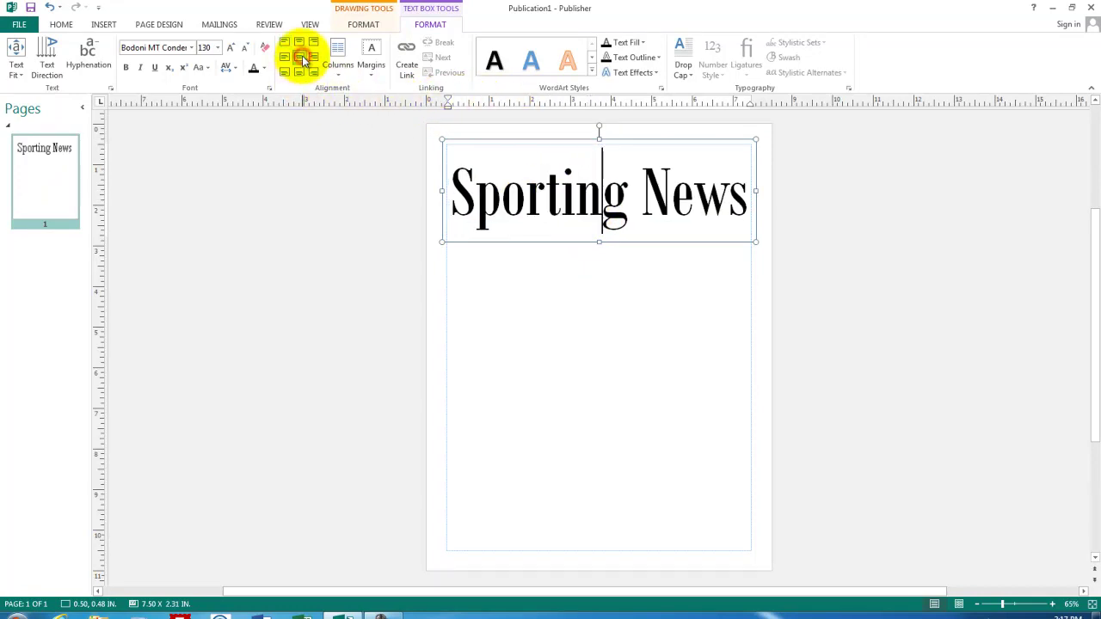
{"action": "left_click", "coordinate": [496, 273]}
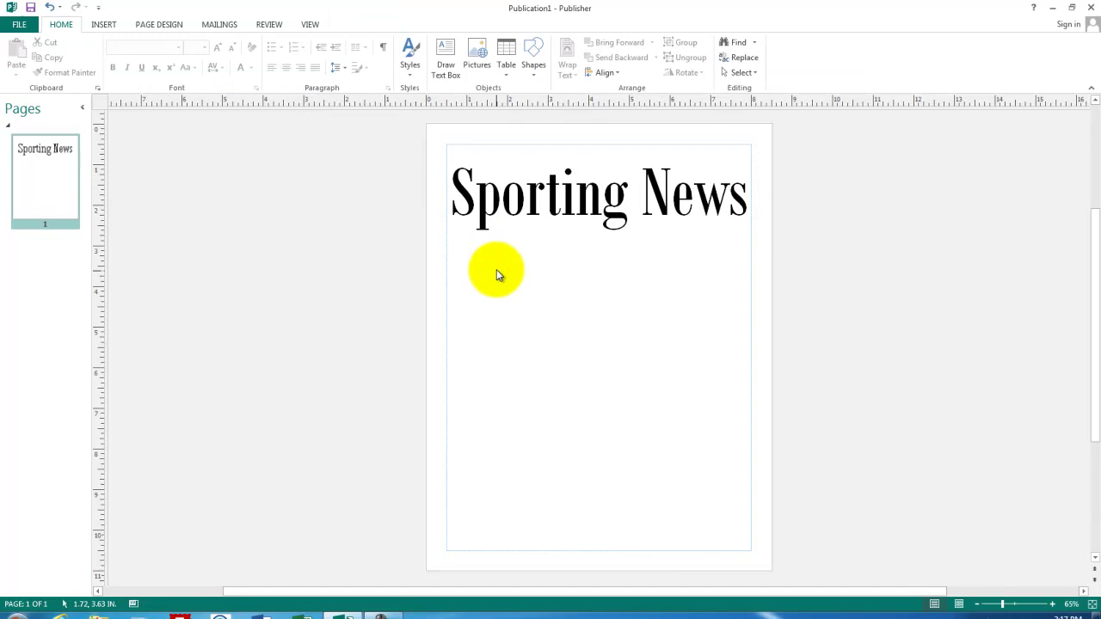
Draw a thin dateline text box between the margins directly beneath the title and enter "April 14, 2014".
{"action": "left_click", "coordinate": [445, 56]}
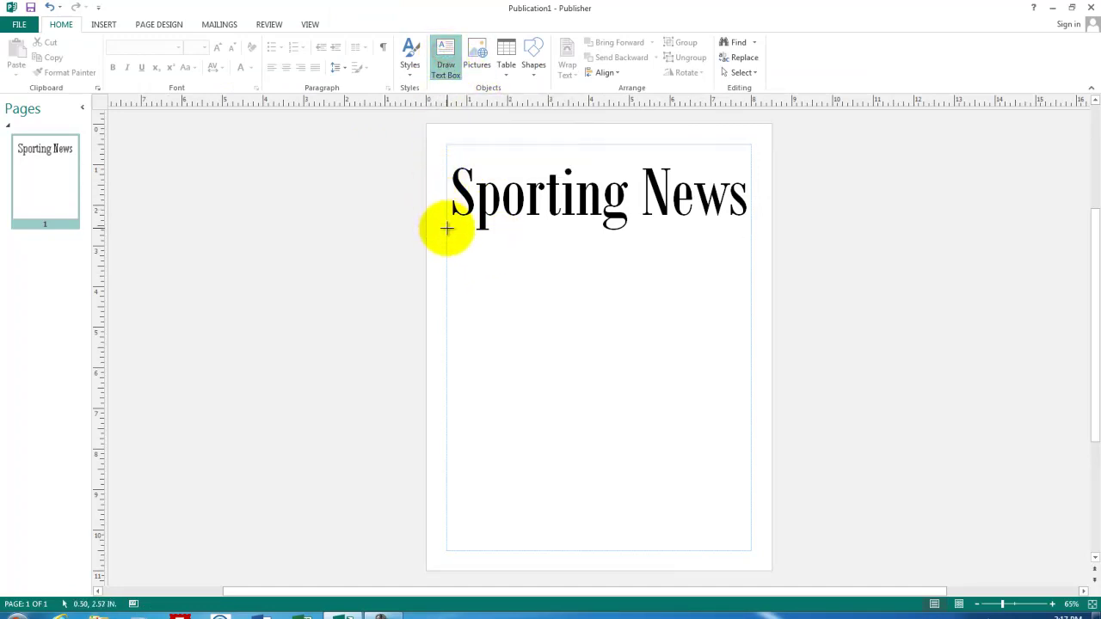
{"action": "mouse_move", "coordinate": [446, 224]}
{"action": "left_mouse_down"}
{"action": "mouse_move", "coordinate": [504, 238]}
{"action": "mouse_move", "coordinate": [748, 239]}
{"action": "left_mouse_up"}
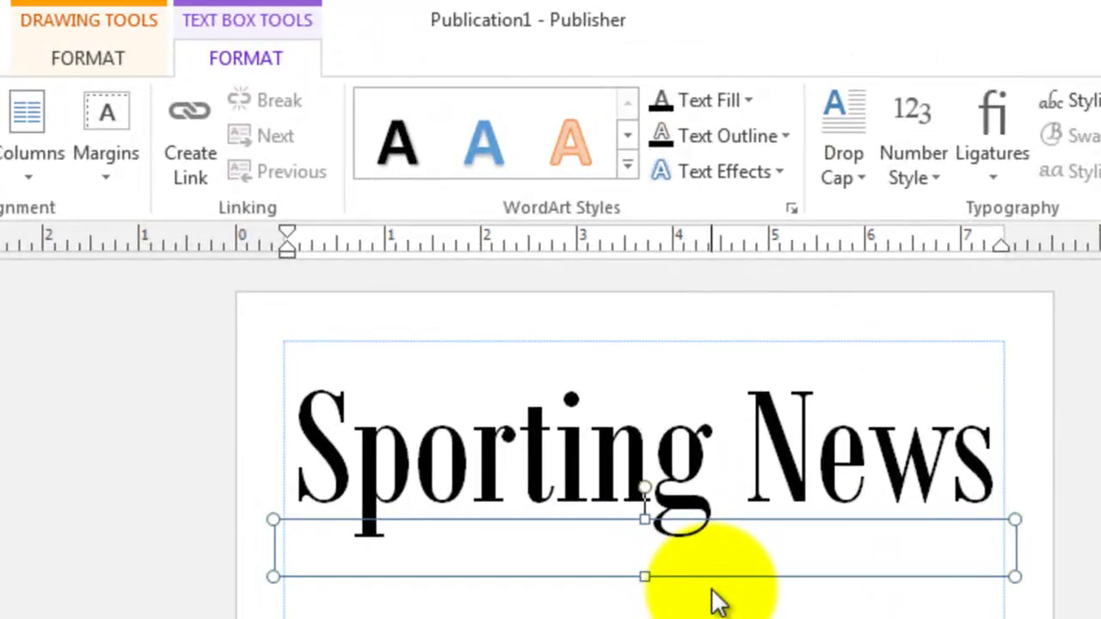
{"action": "type", "text": "April 14, 2014"}
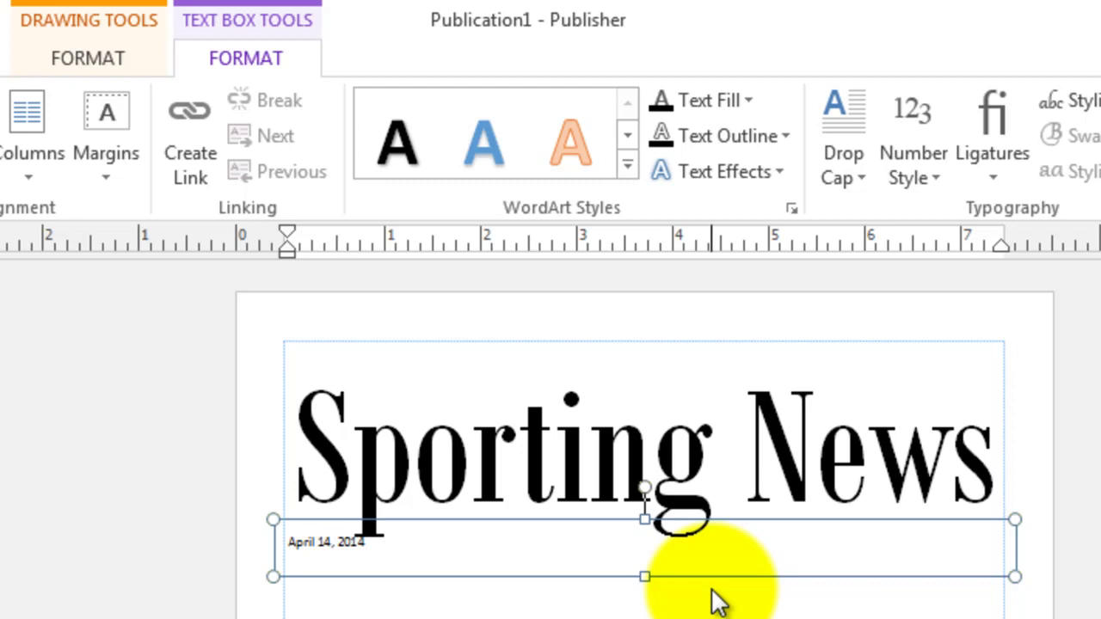
Add a left tab stop at about 3.6 in to the dateline and enter "Avondale, AZ" at it.
{"action": "left_click", "coordinate": [634, 243]}
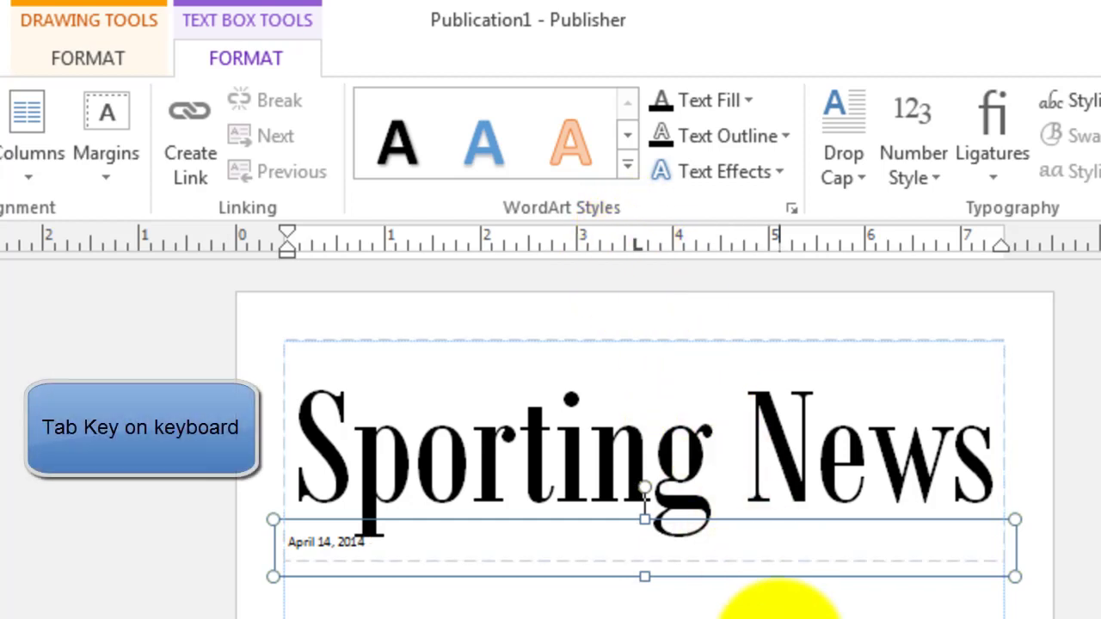
{"action": "key", "text": "Tab"}
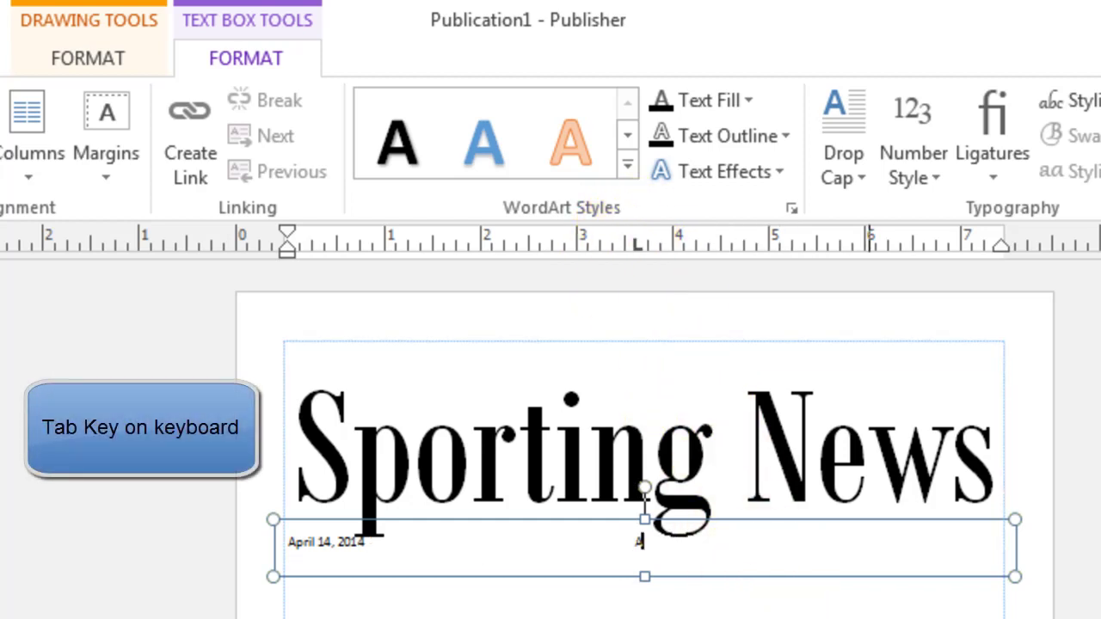
{"action": "type", "text": "ndale, AZ"}
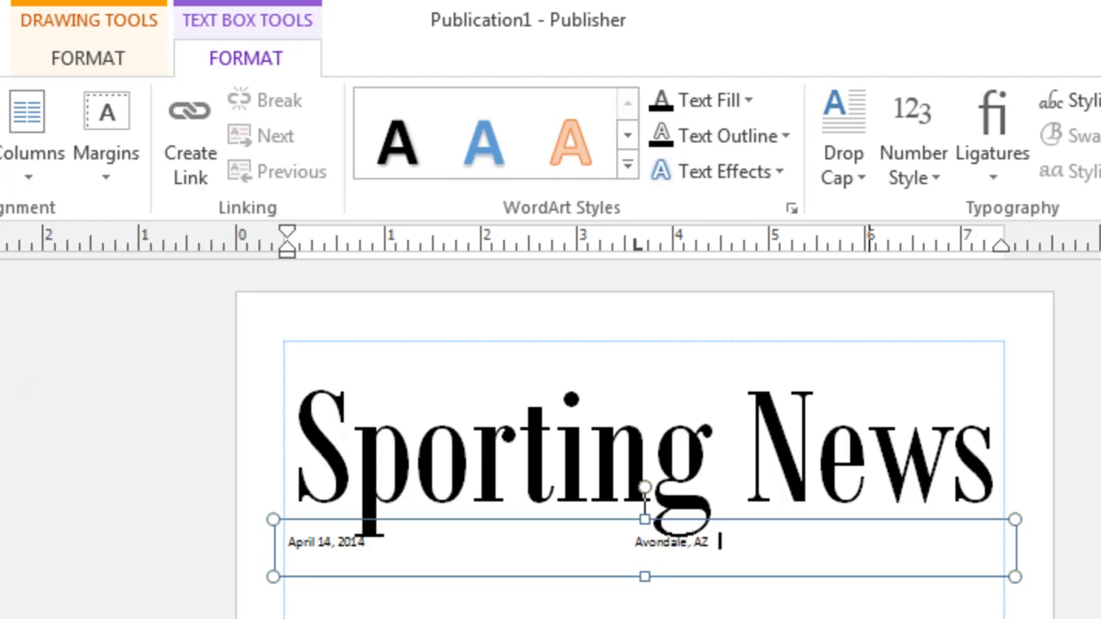
Add a second dateline tab stop, enter "Volume 1, Number 1" at it, and position the stop at 6 in.
{"action": "left_click", "coordinate": [948, 247]}
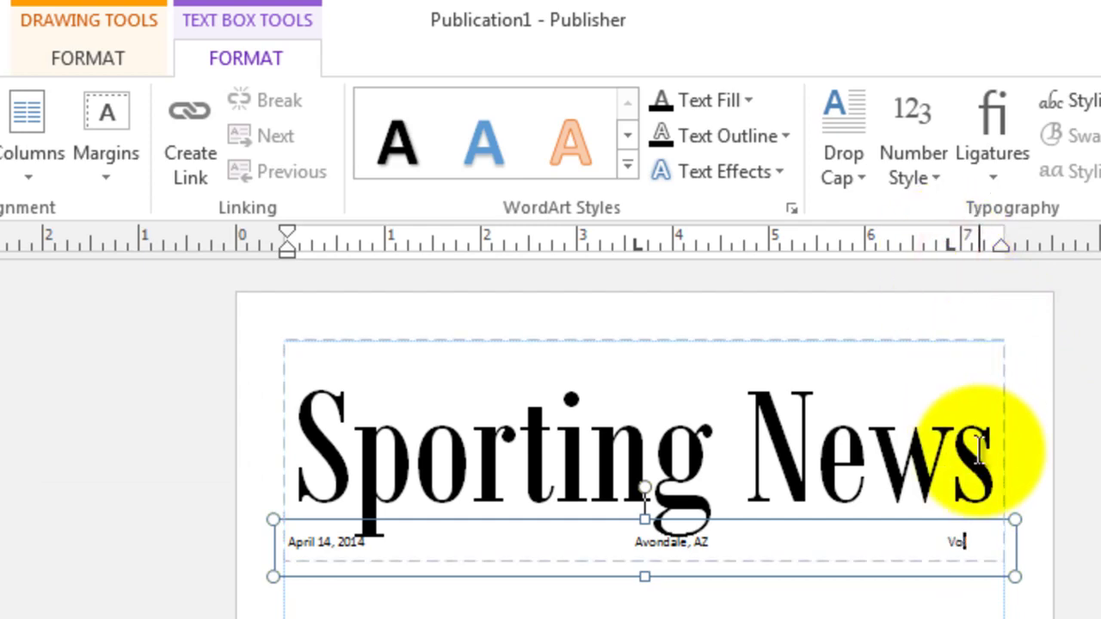
{"action": "key", "text": "Return"}
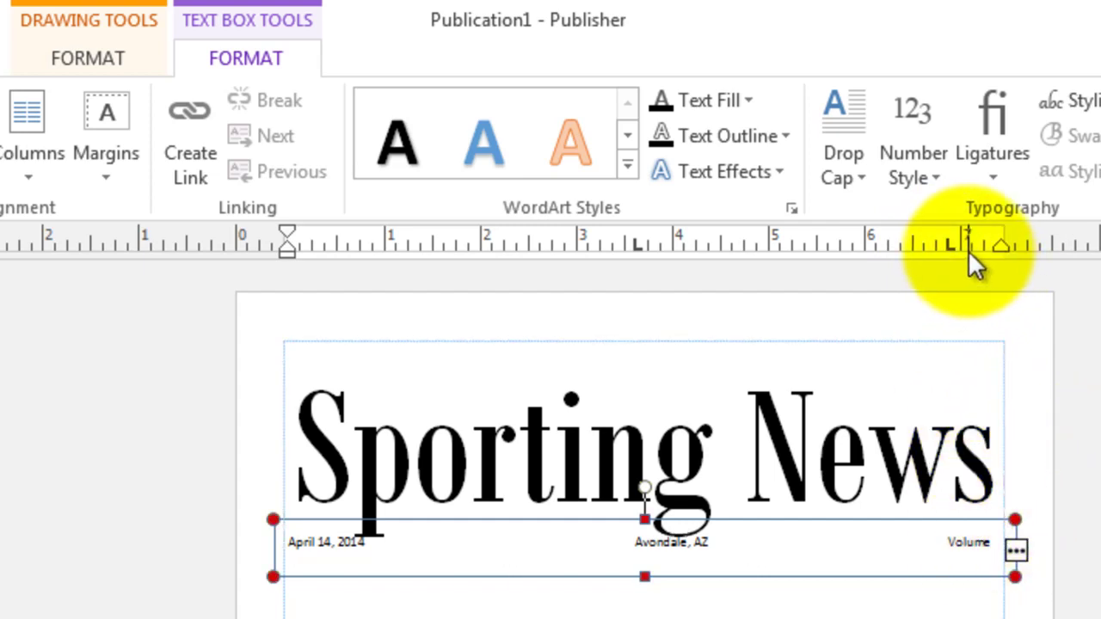
{"action": "left_click_drag", "start_coordinate": [951, 244], "coordinate": [863, 237]}
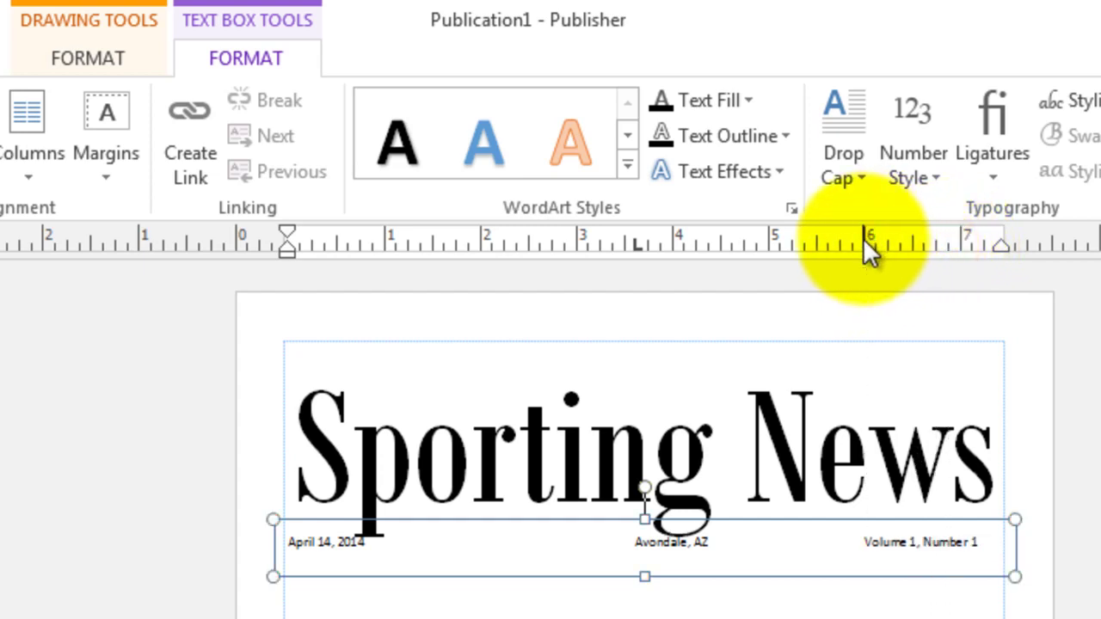
Set the dateline's 3.613" tab stop to Center alignment.
{"action": "left_click", "coordinate": [667, 544]}
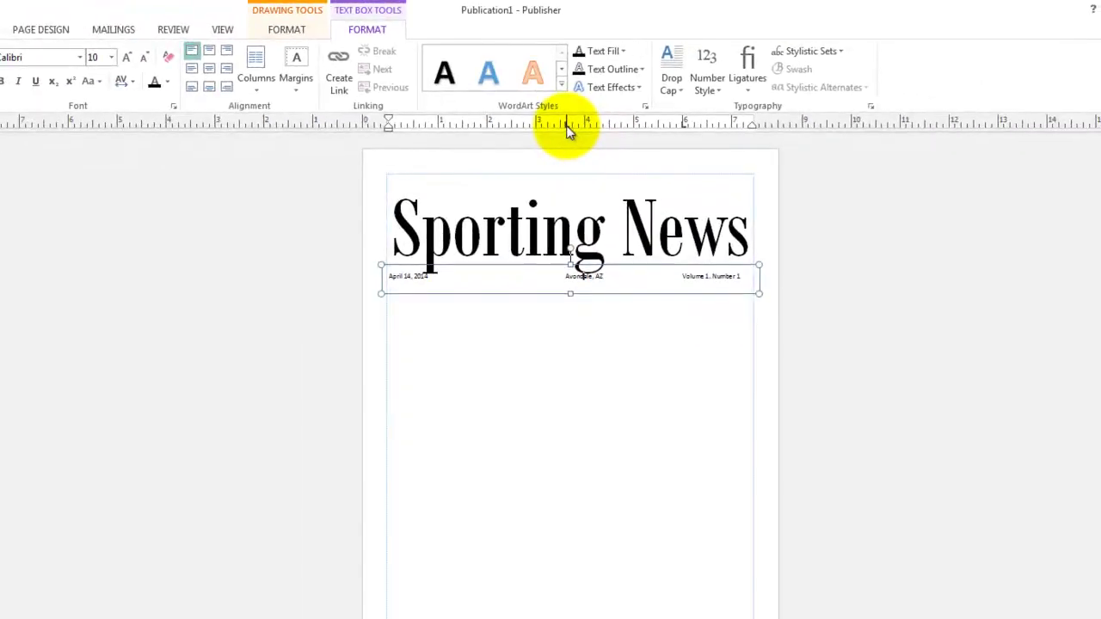
{"action": "double_click", "coordinate": [567, 125]}
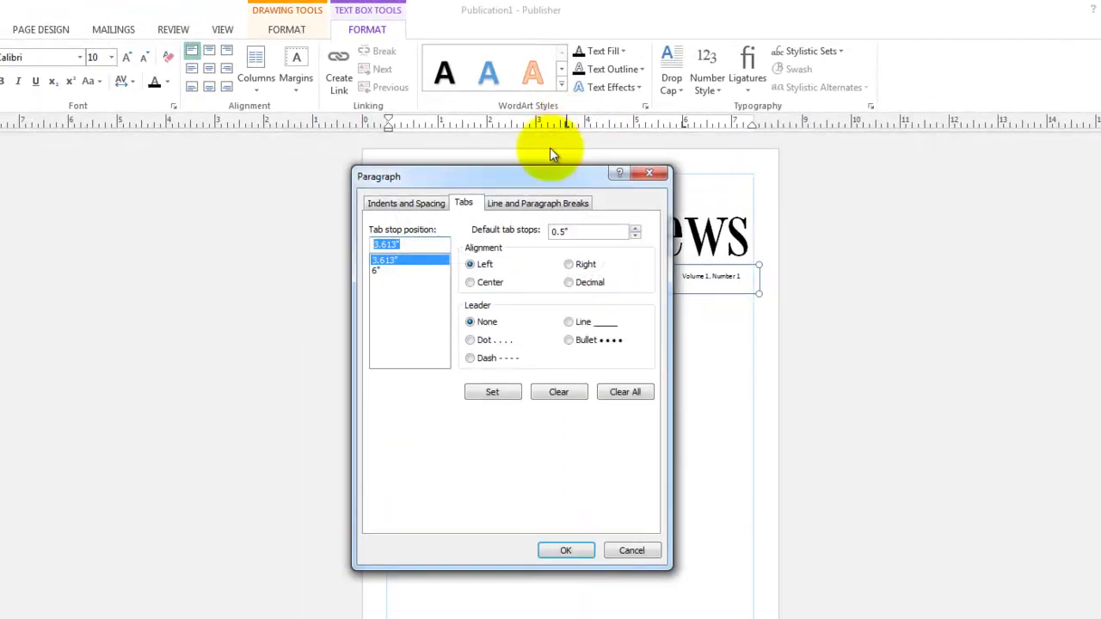
{"action": "left_click", "coordinate": [471, 282]}
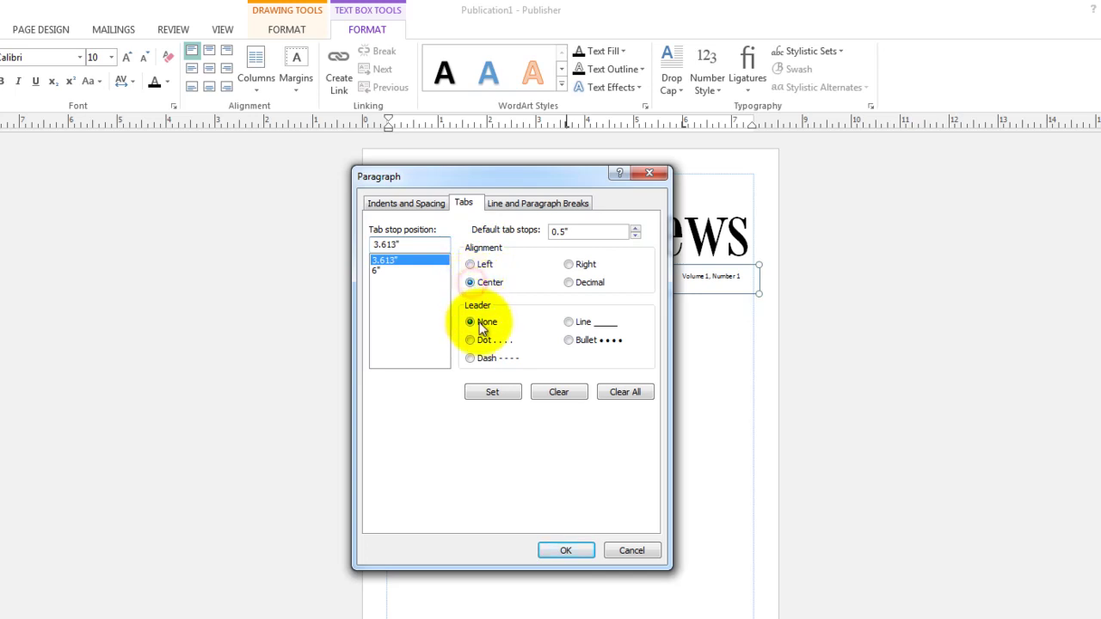
{"action": "left_click", "coordinate": [566, 550]}
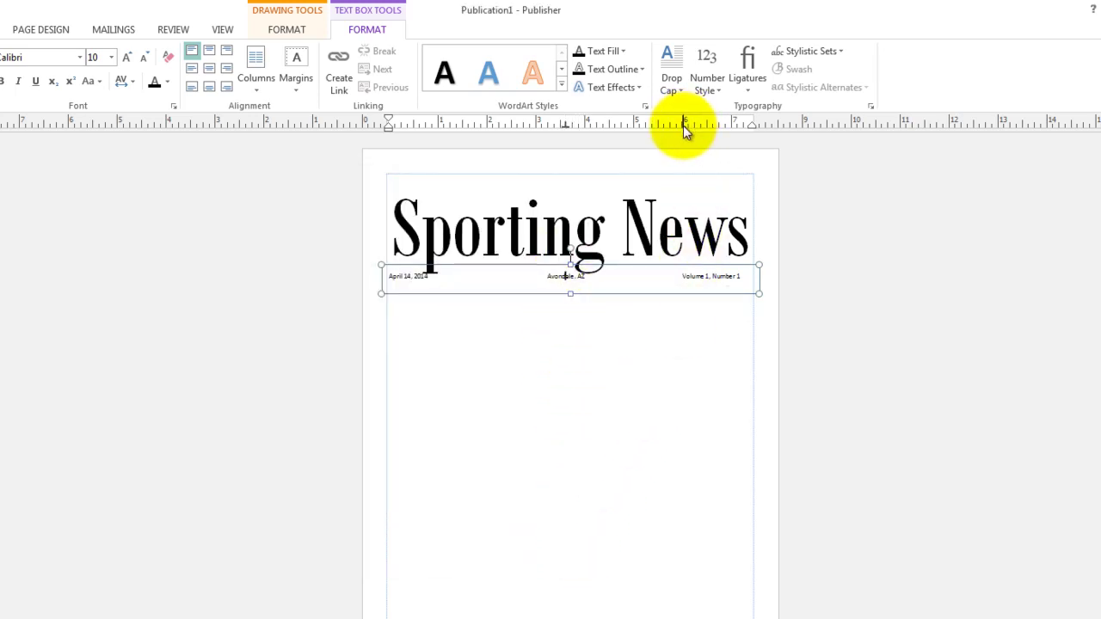
Move the dateline's second tab stop to 7.048" and set its alignment to Right.
{"action": "left_click_drag", "start_coordinate": [683, 125], "coordinate": [731, 121]}
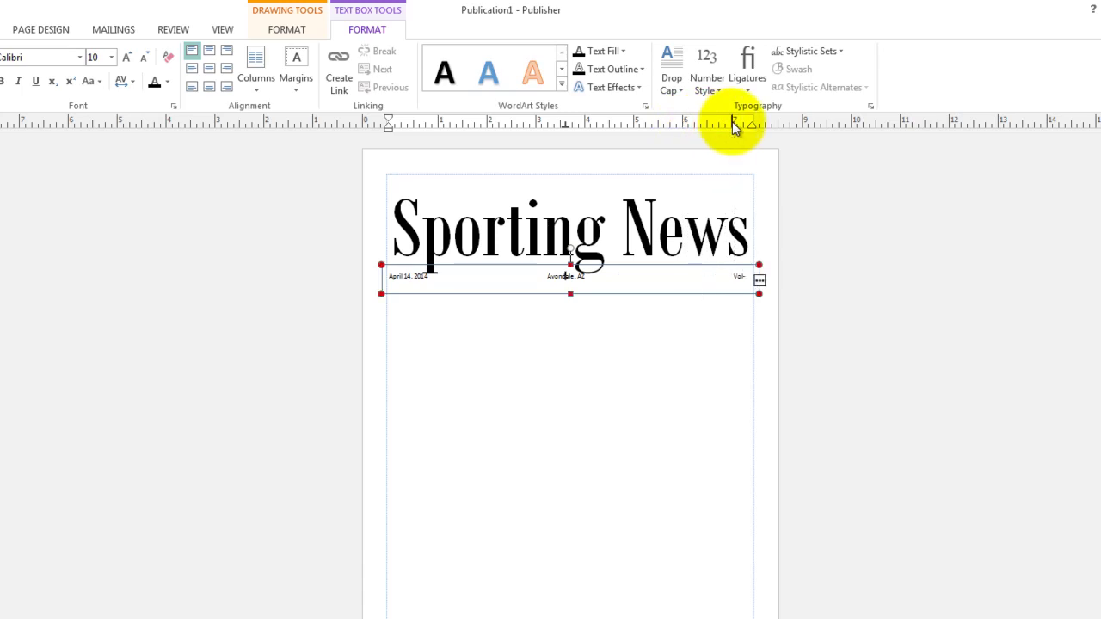
{"action": "double_click", "coordinate": [732, 124]}
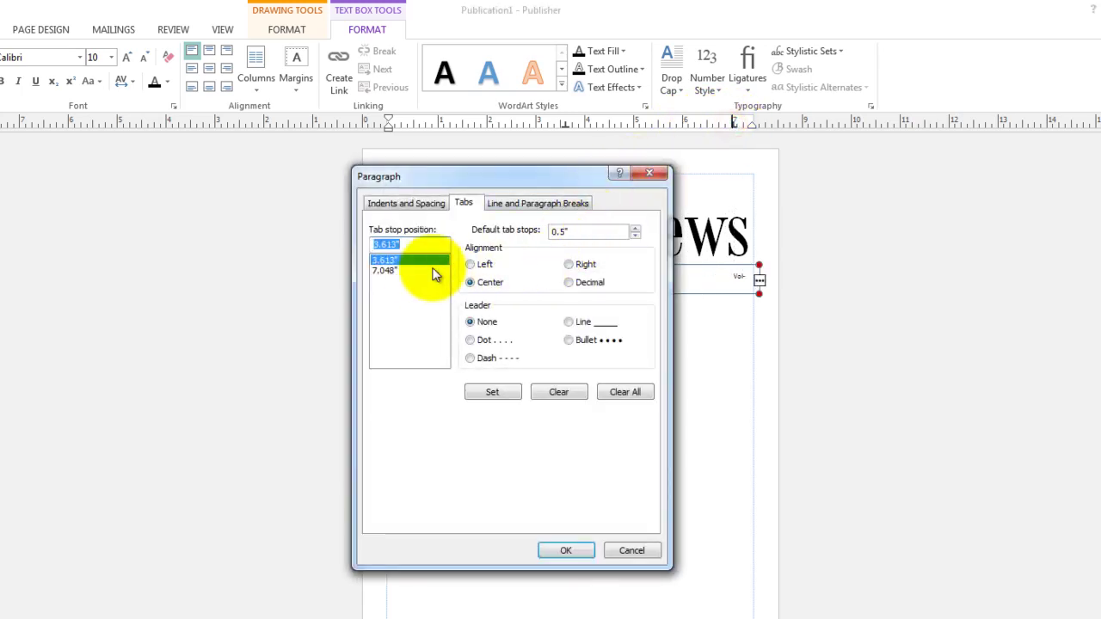
{"action": "left_click", "coordinate": [415, 270]}
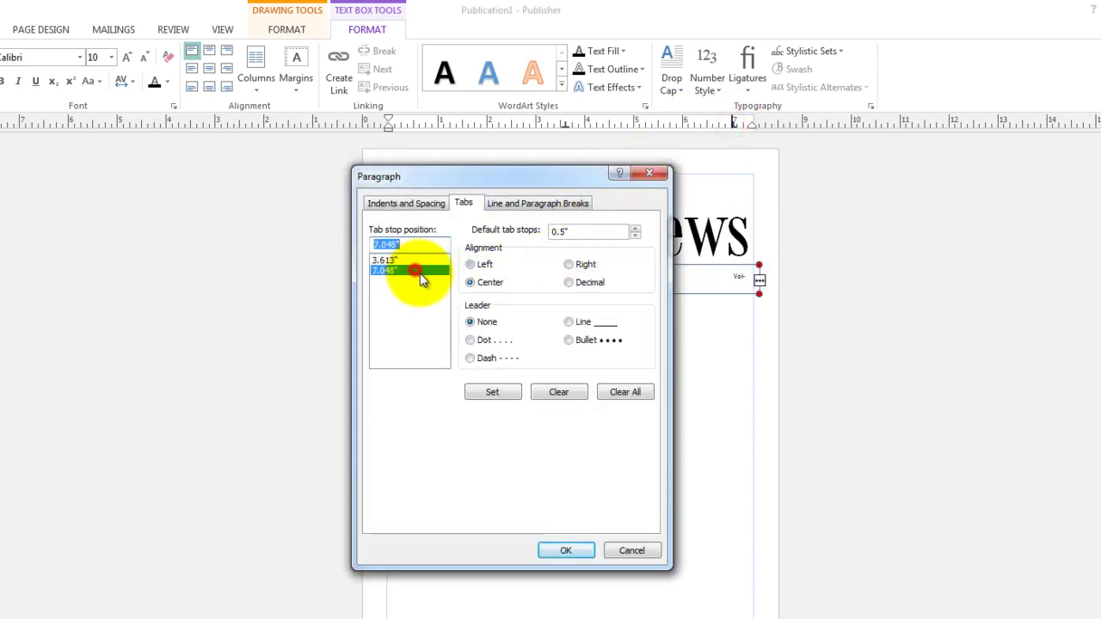
{"action": "left_click", "coordinate": [571, 270]}
{"action": "left_click", "coordinate": [565, 551]}
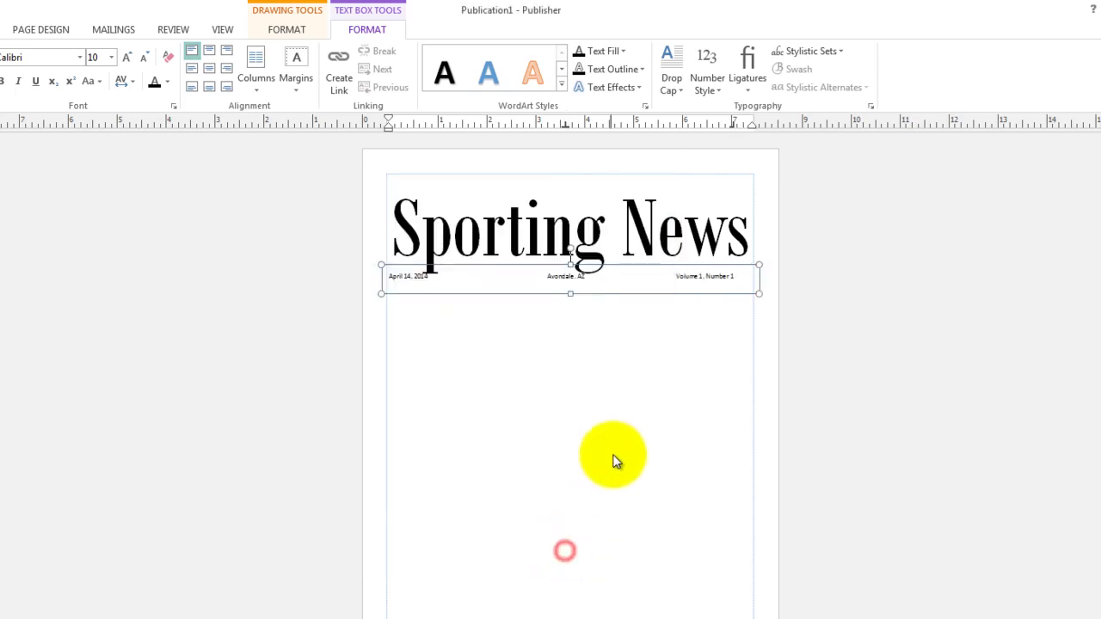
Shorten the dateline text box to about 0.26" high and give it a thin black outline.
{"action": "left_click_drag", "start_coordinate": [570, 292], "coordinate": [570, 288]}
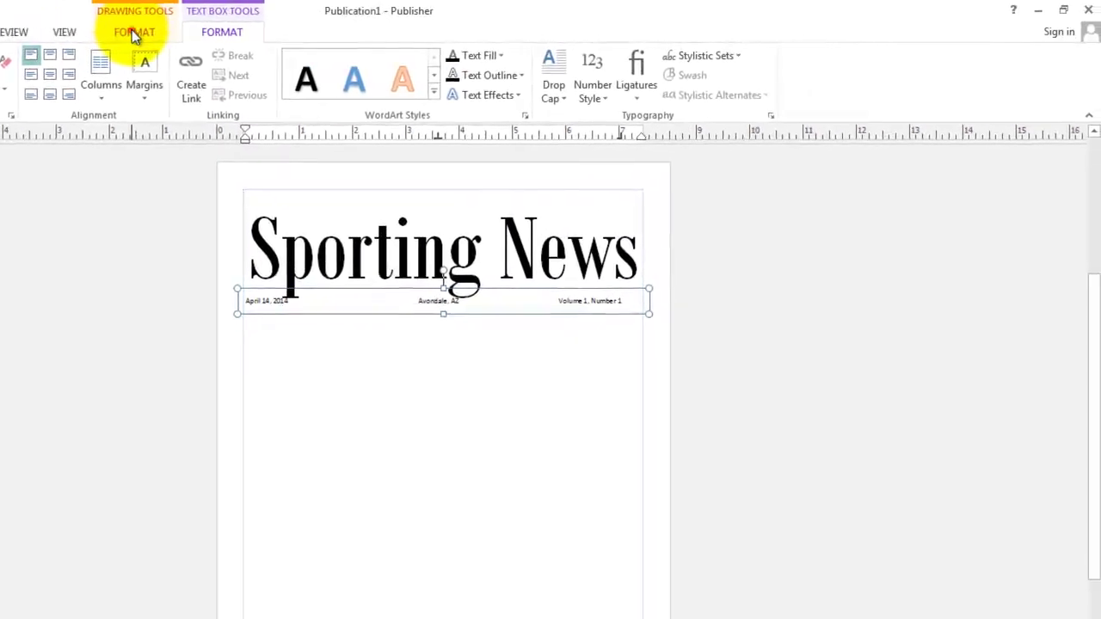
{"action": "left_click", "coordinate": [132, 32]}
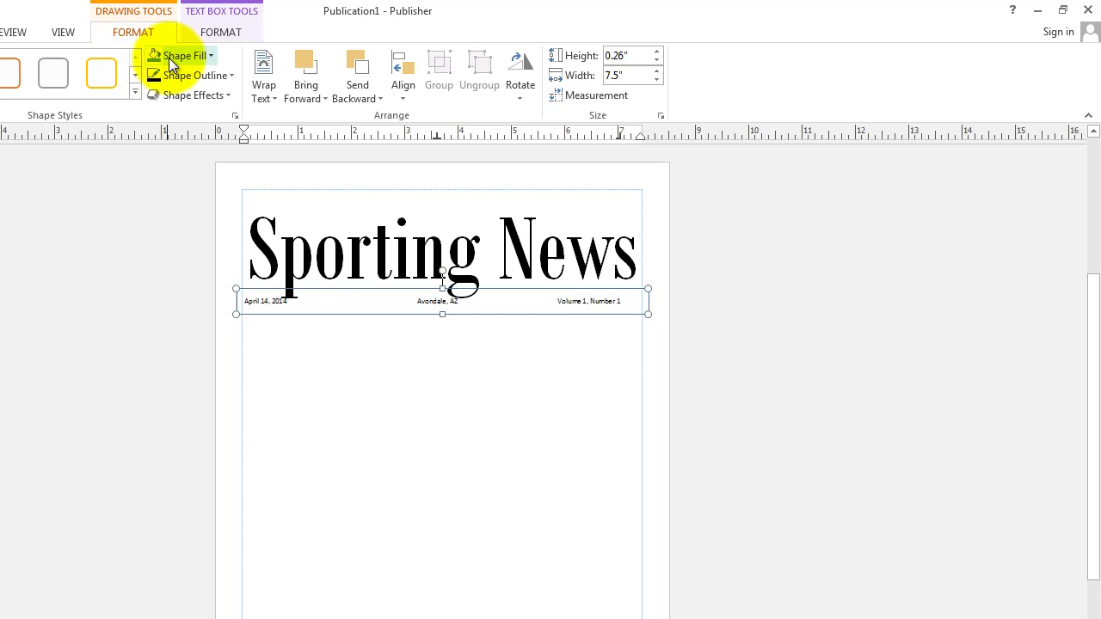
{"action": "left_click", "coordinate": [230, 76]}
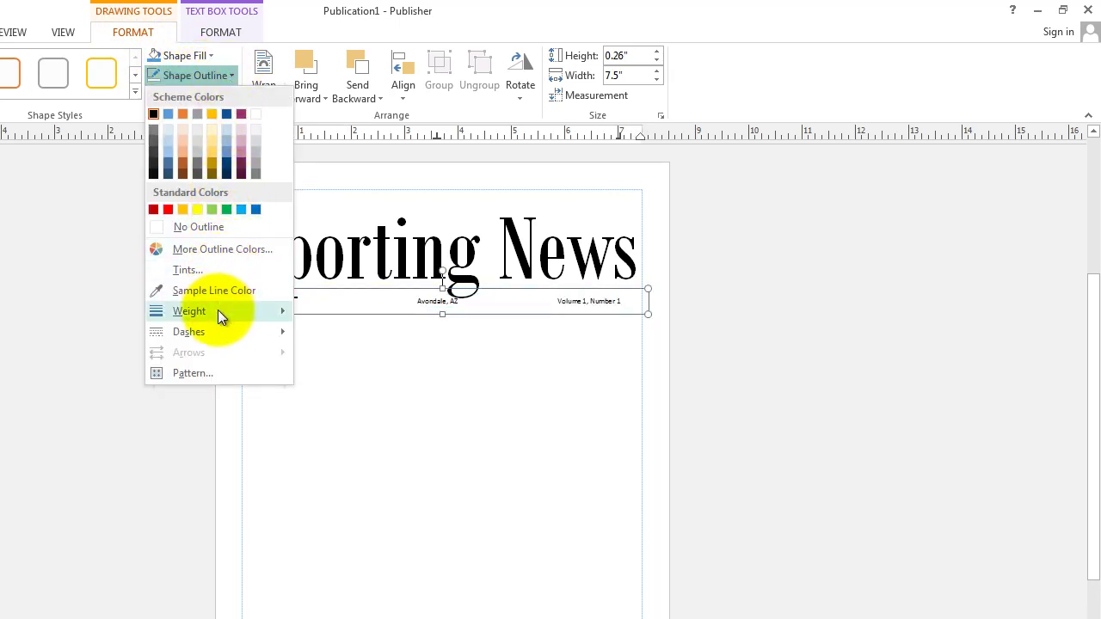
{"action": "mouse_move", "coordinate": [218, 309]}
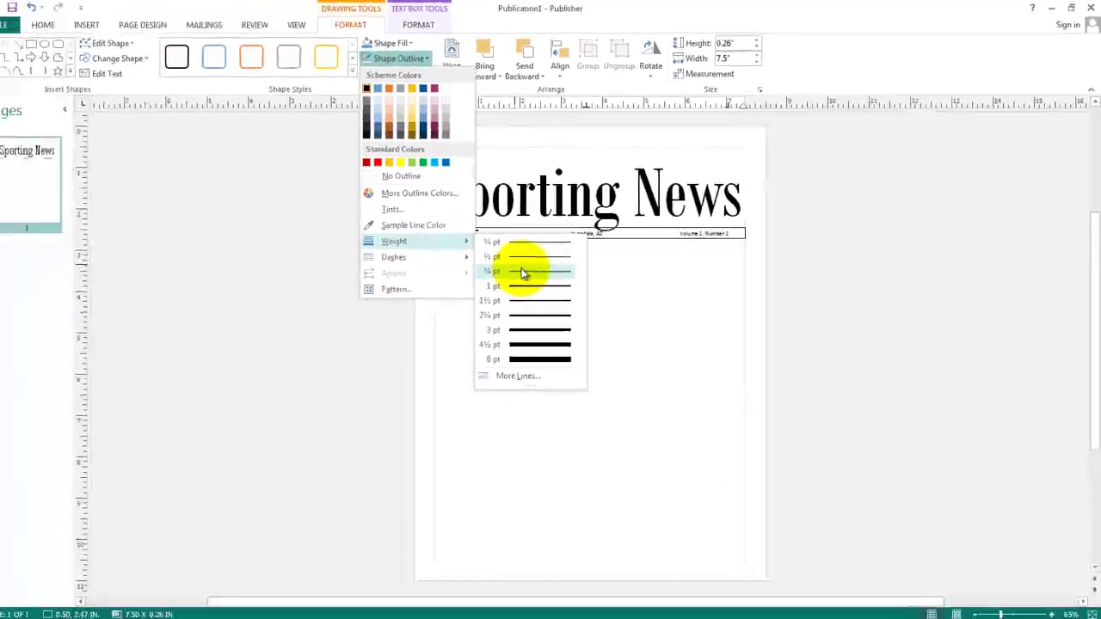
{"action": "left_click", "coordinate": [336, 333]}
{"action": "left_click", "coordinate": [534, 251]}
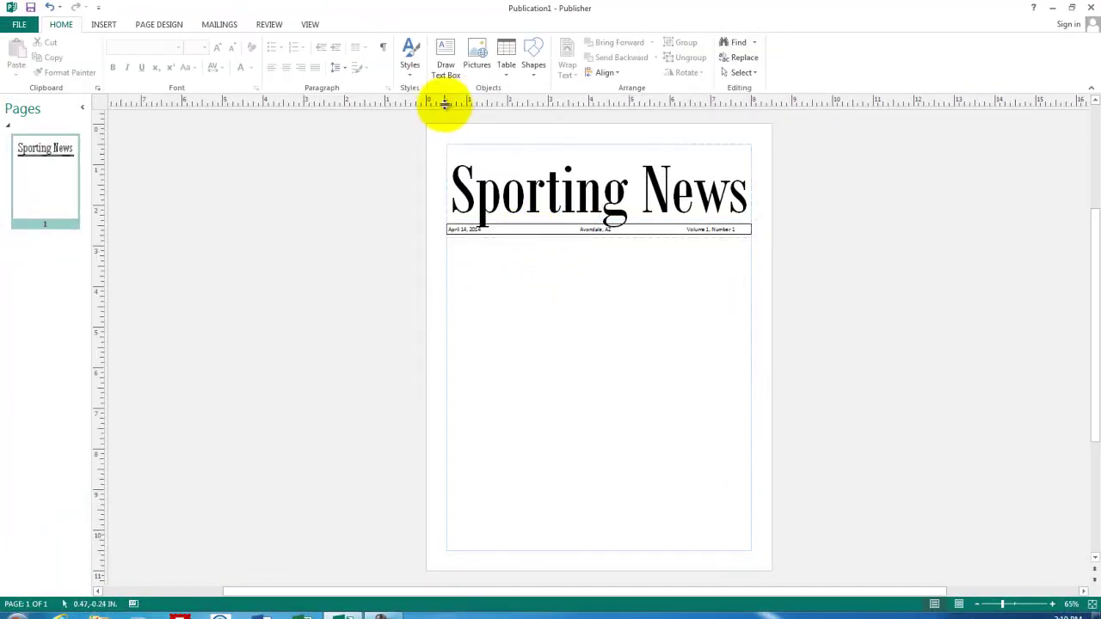
Draw a text box about 3.96 x 7.77 in from the left margin beneath the dateline and paste the article text into it.
{"action": "left_click", "coordinate": [453, 60]}
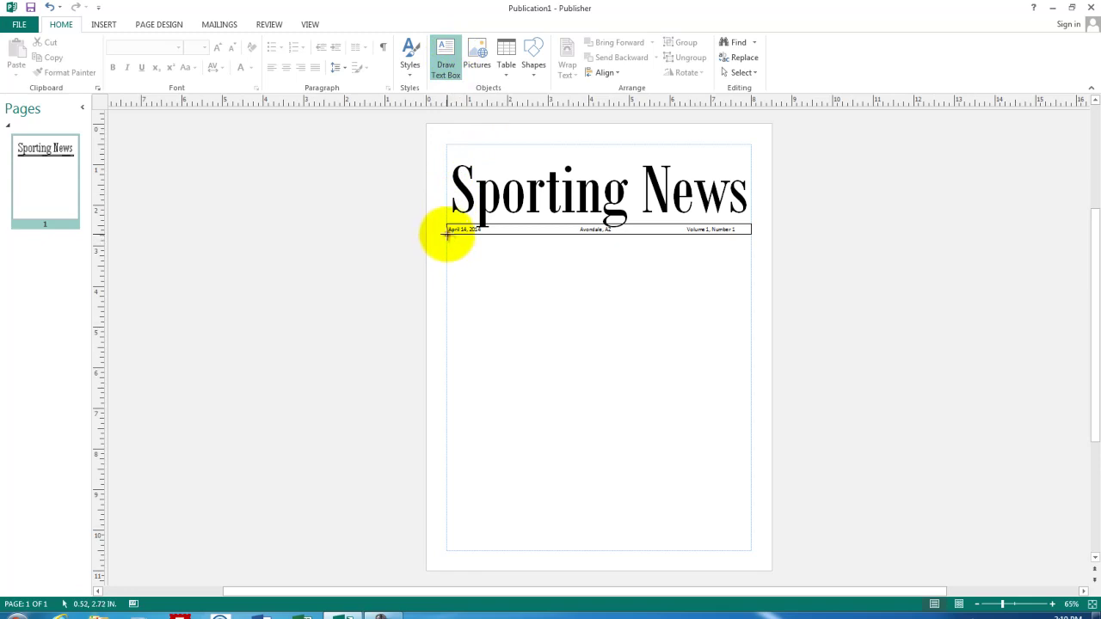
{"action": "left_click_drag", "start_coordinate": [447, 233], "coordinate": [605, 547]}
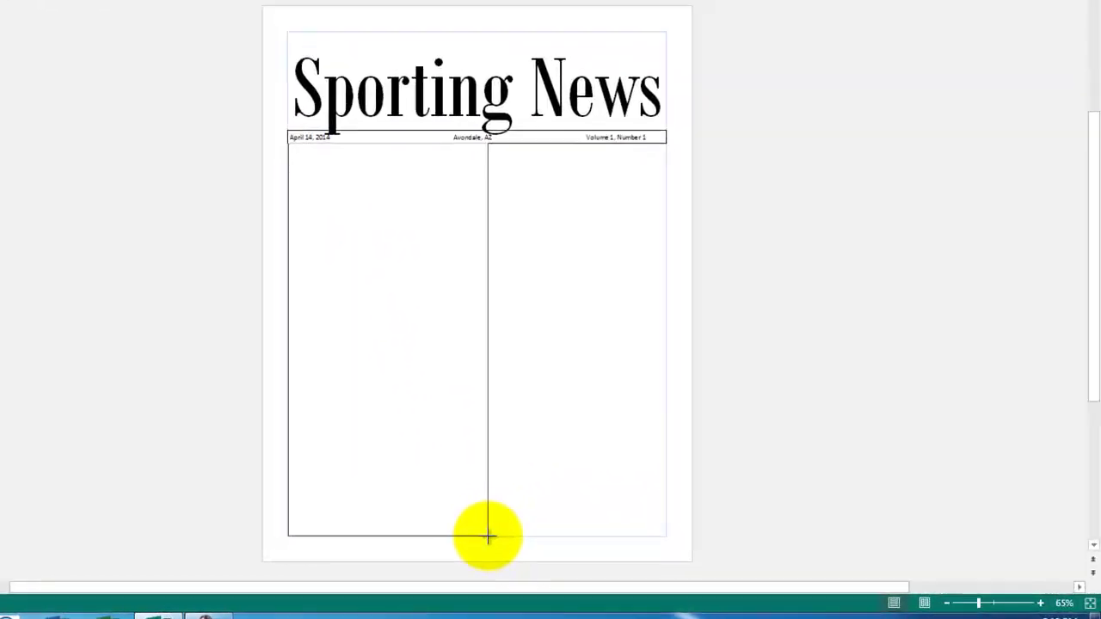
{"action": "left_click_drag", "start_coordinate": [454, 532], "coordinate": [454, 533]}
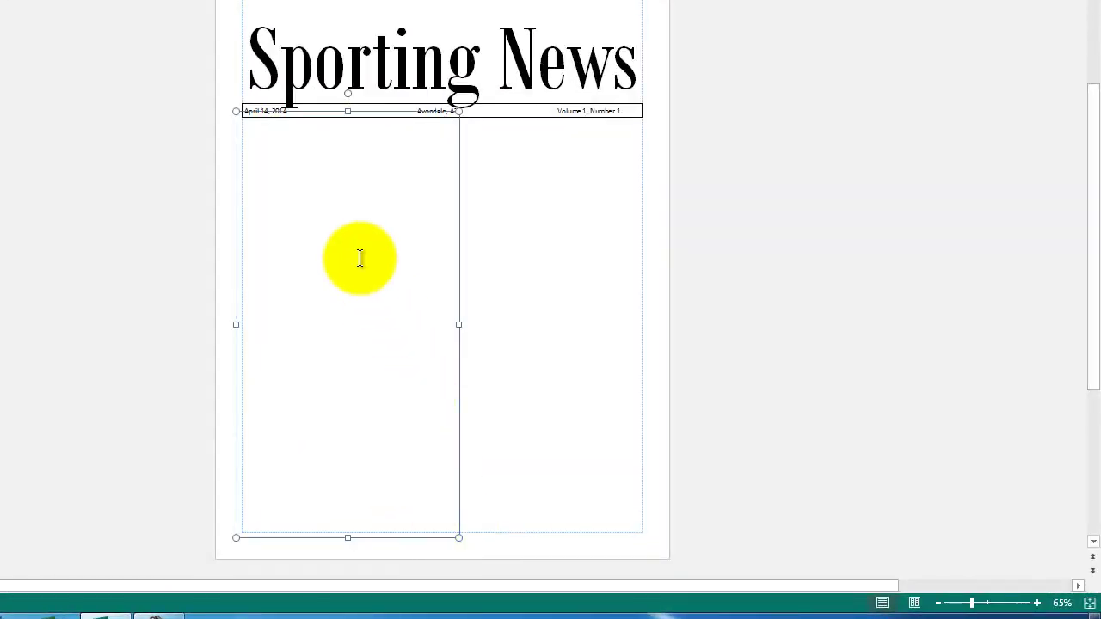
{"action": "left_click", "coordinate": [323, 180]}
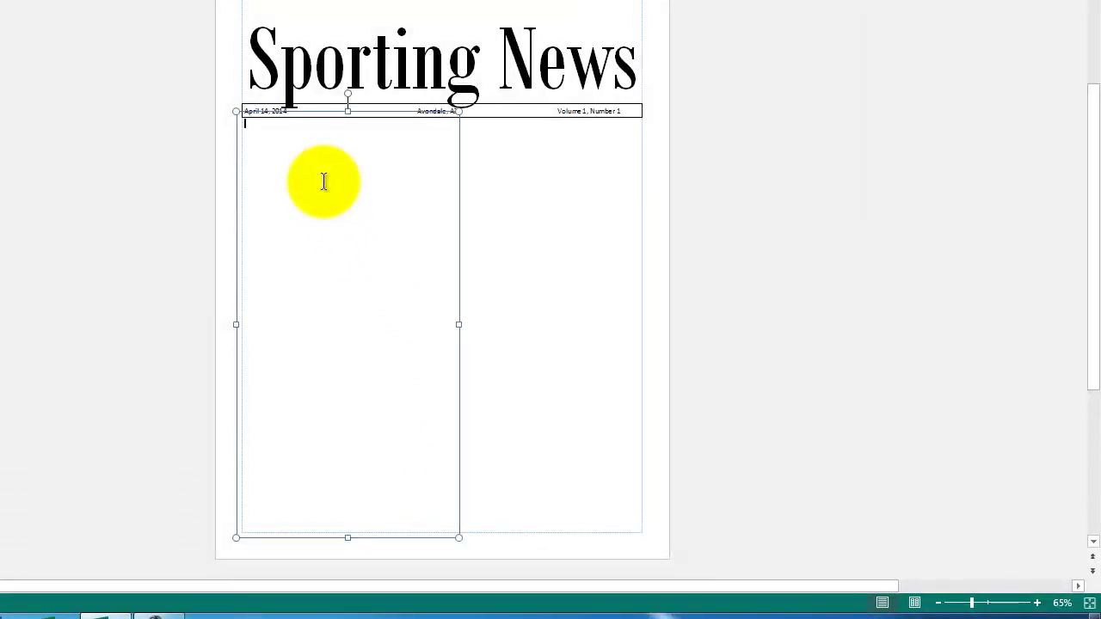
{"action": "key", "text": "ctrl+v"}
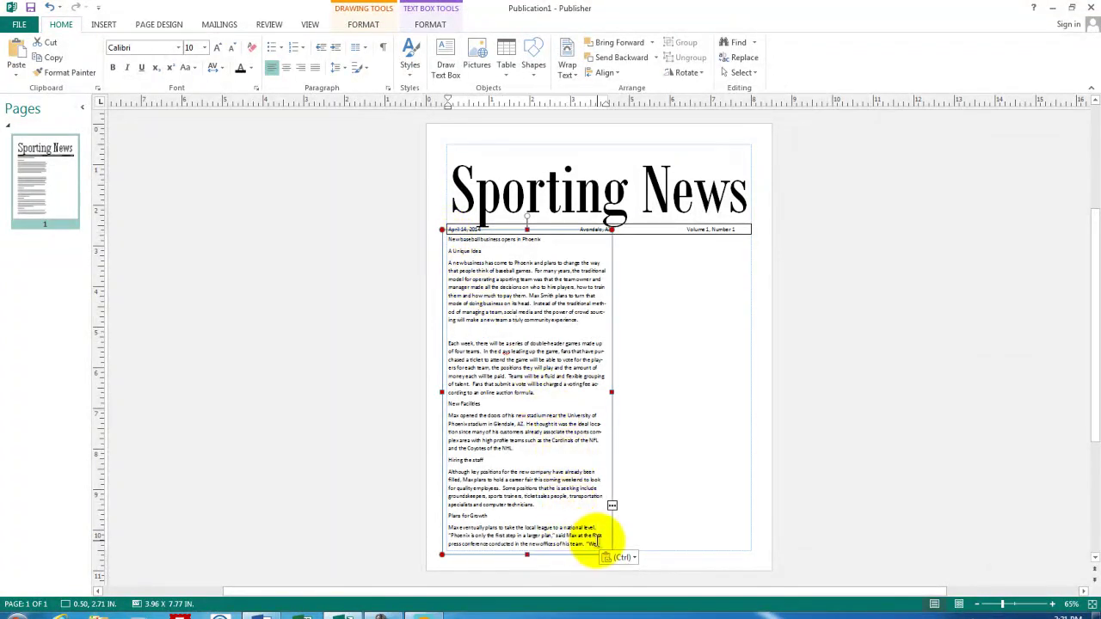
Draw a second text box about 3.60 x 7.74 in beside the article, between it and the right and bottom margins.
{"action": "left_click", "coordinate": [446, 60]}
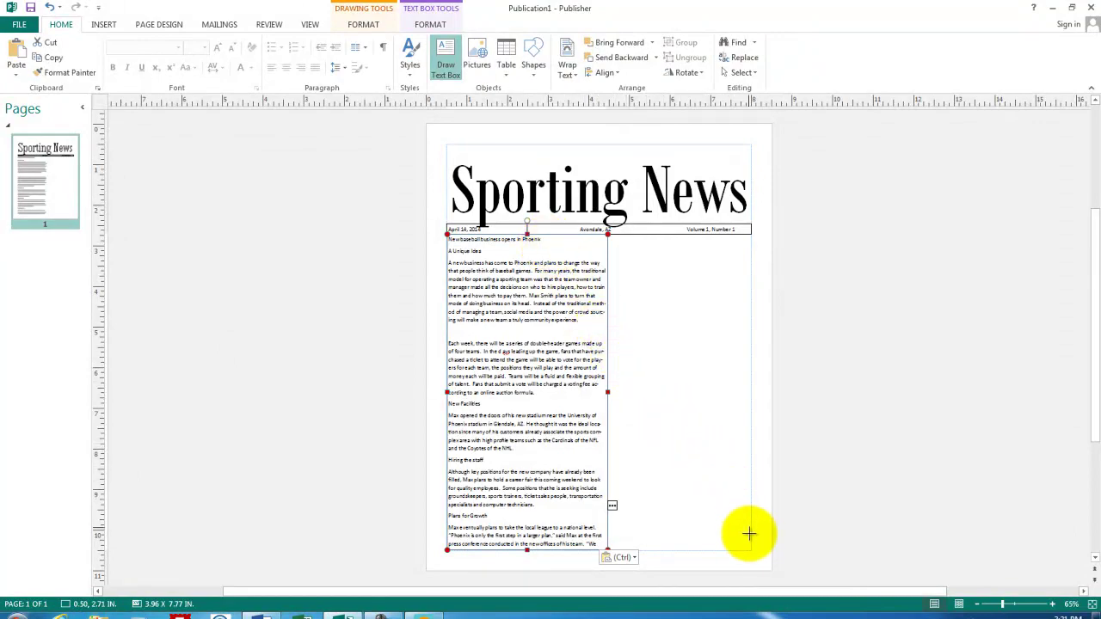
{"action": "left_click_drag", "start_coordinate": [750, 551], "coordinate": [615, 239]}
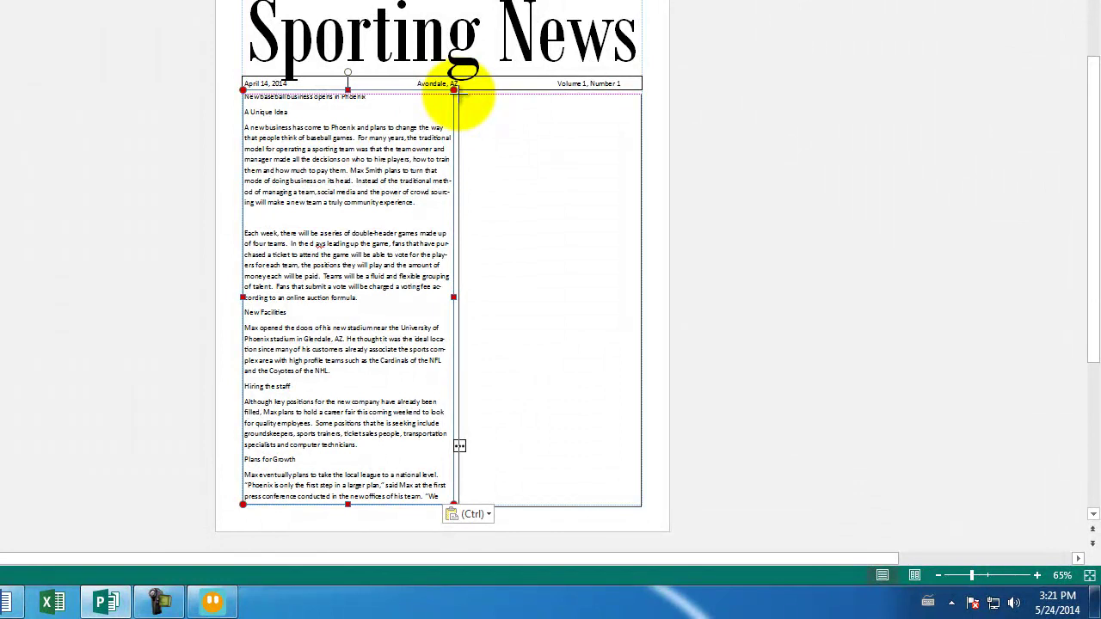
{"action": "left_click", "coordinate": [459, 96]}
Narrow the first article text box to about 3.62 in wide to leave a gap between the two columns.
{"action": "left_click", "coordinate": [452, 258]}
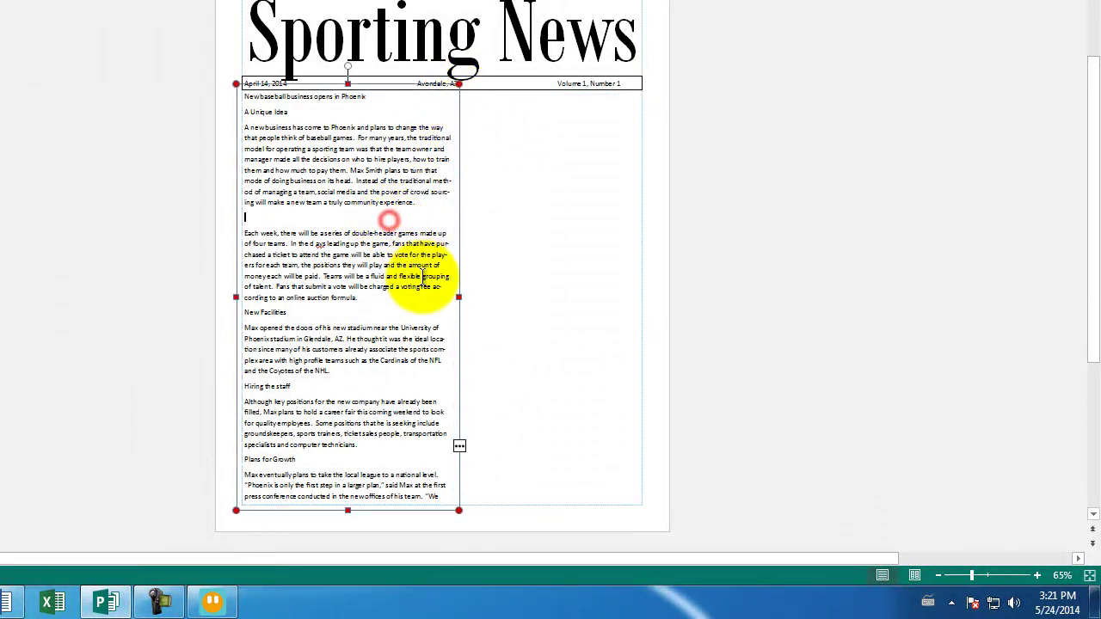
{"action": "left_click_drag", "start_coordinate": [458, 298], "coordinate": [435, 306]}
{"action": "left_click", "coordinate": [458, 297]}
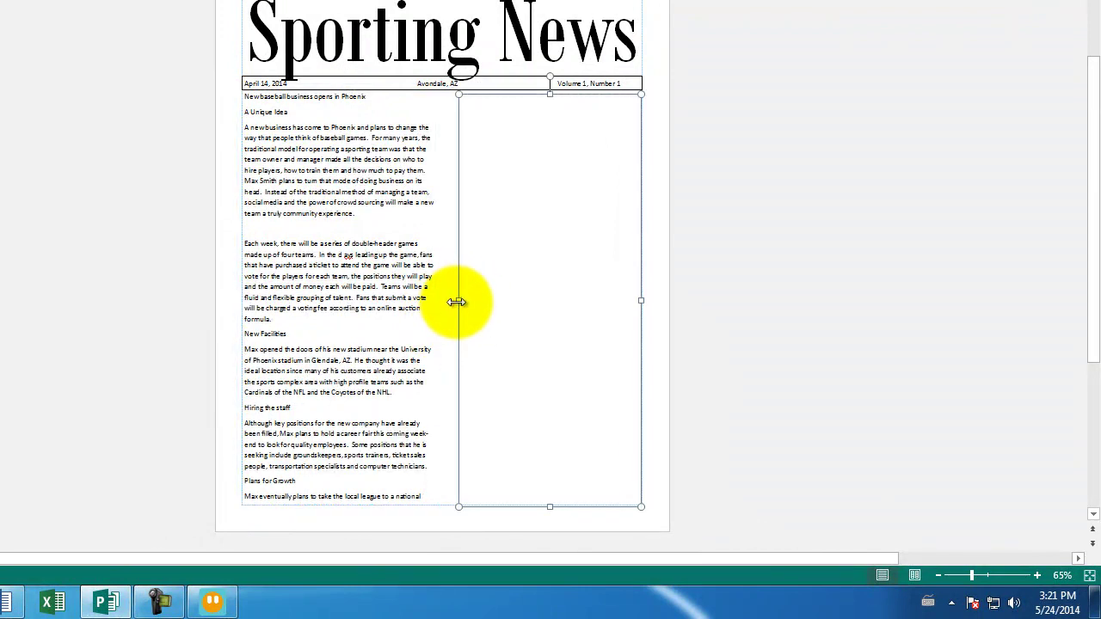
Link the first article text box to the empty second one so the overflow text continues there.
{"action": "left_click", "coordinate": [411, 291]}
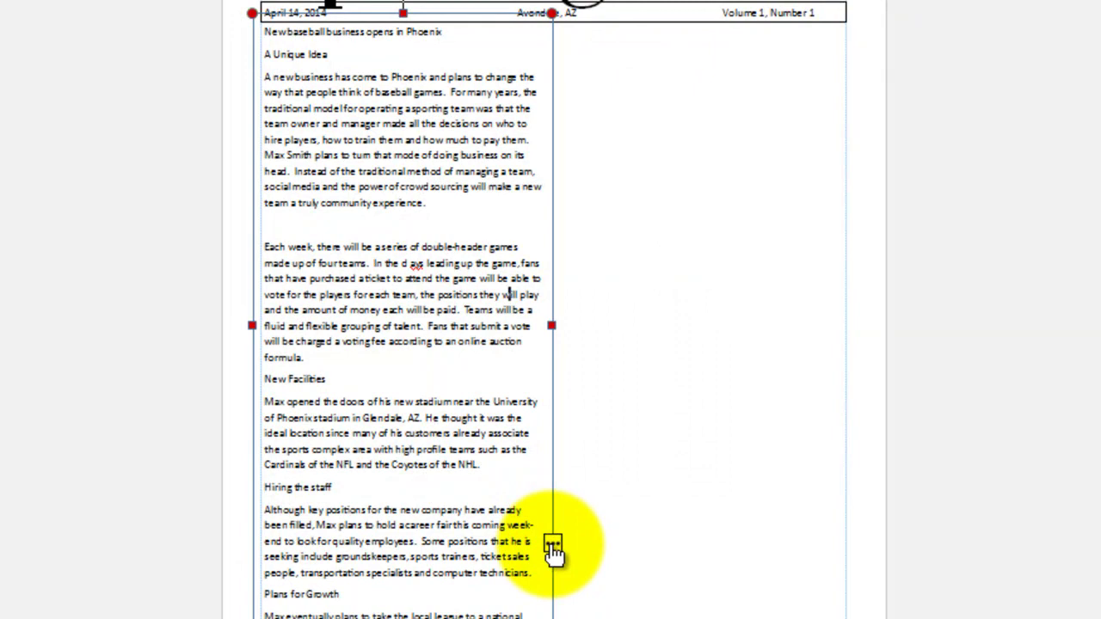
{"action": "left_click", "coordinate": [552, 545]}
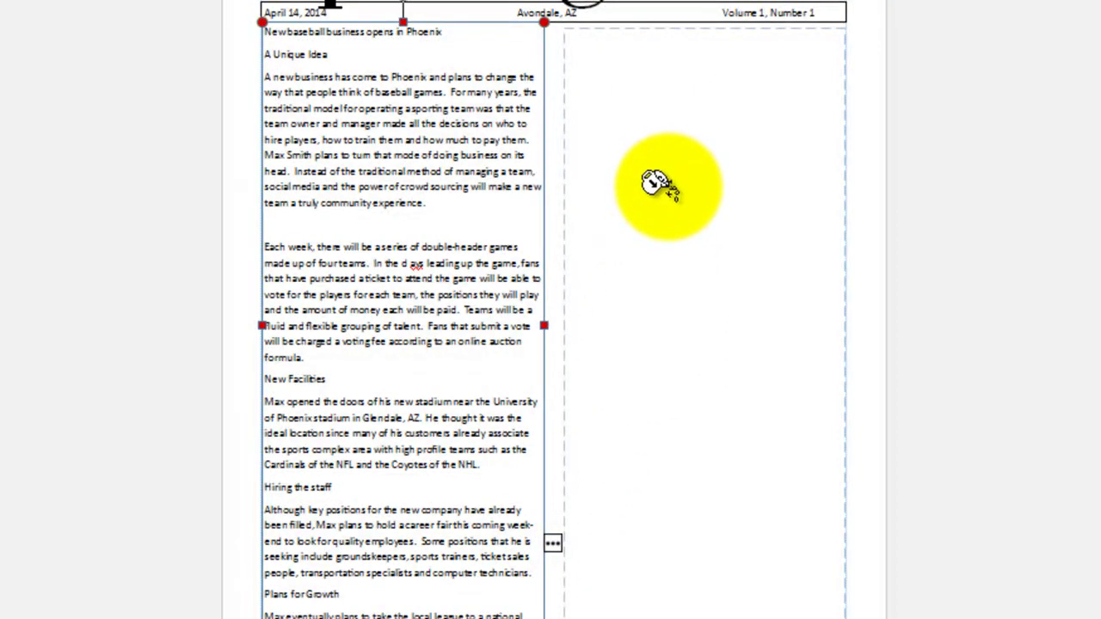
{"action": "left_click", "coordinate": [660, 143]}
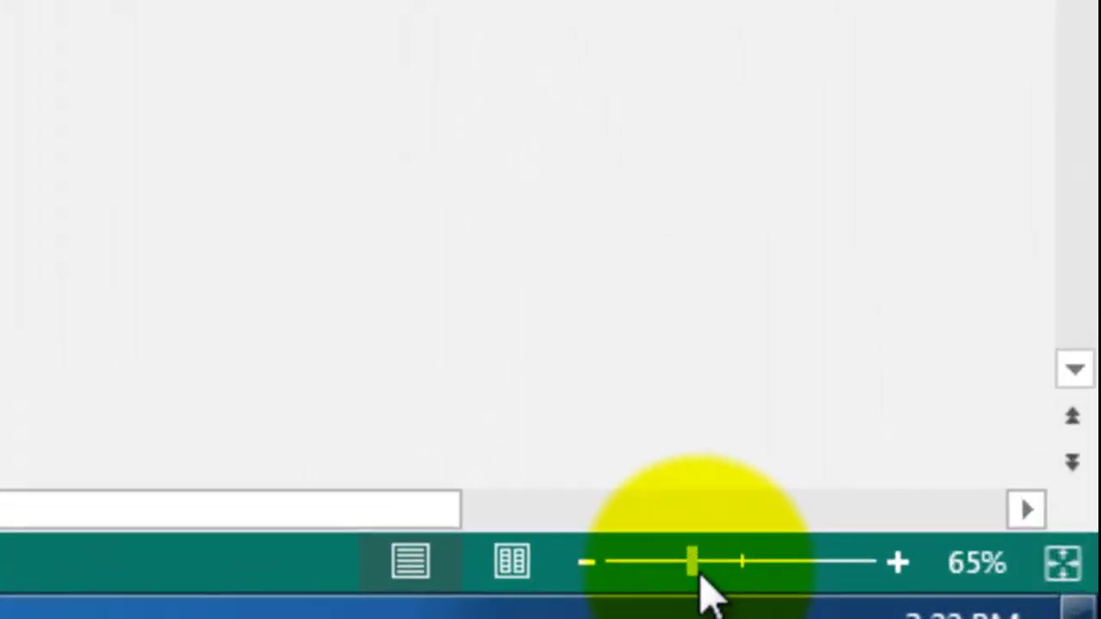
Examine the article's headline and section headings across both columns, from "A Unique Idea" to "Related News".
{"action": "left_click_drag", "start_coordinate": [689, 562], "coordinate": [716, 561]}
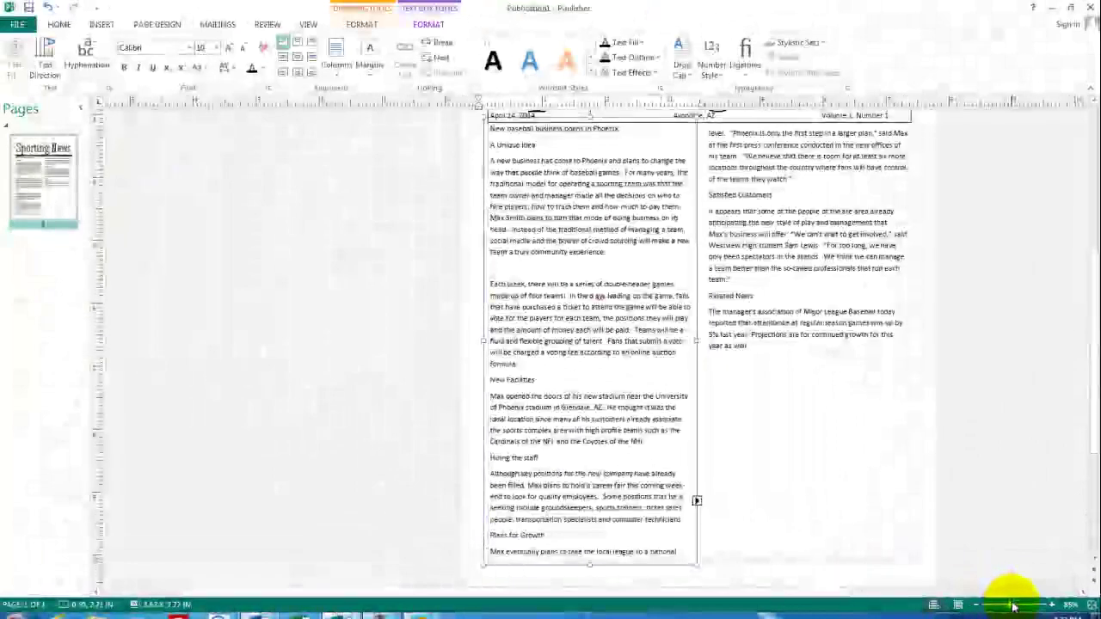
{"action": "left_click_drag", "start_coordinate": [1013, 607], "coordinate": [1020, 608]}
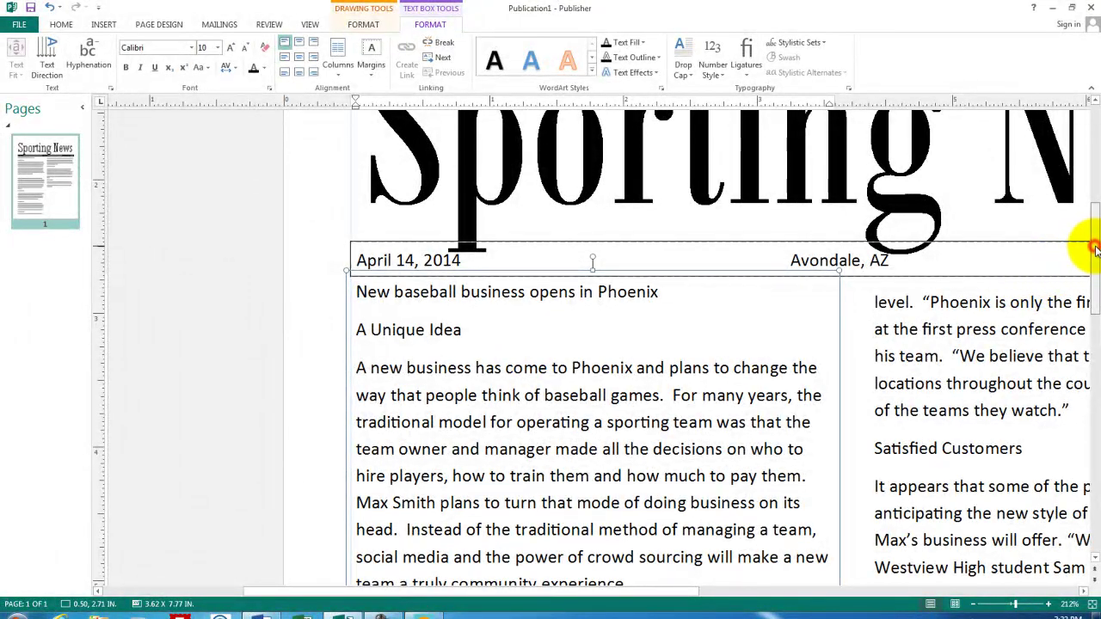
{"action": "scroll", "coordinate": [1090, 246], "scroll_direction": "down", "scroll_amount": 1}
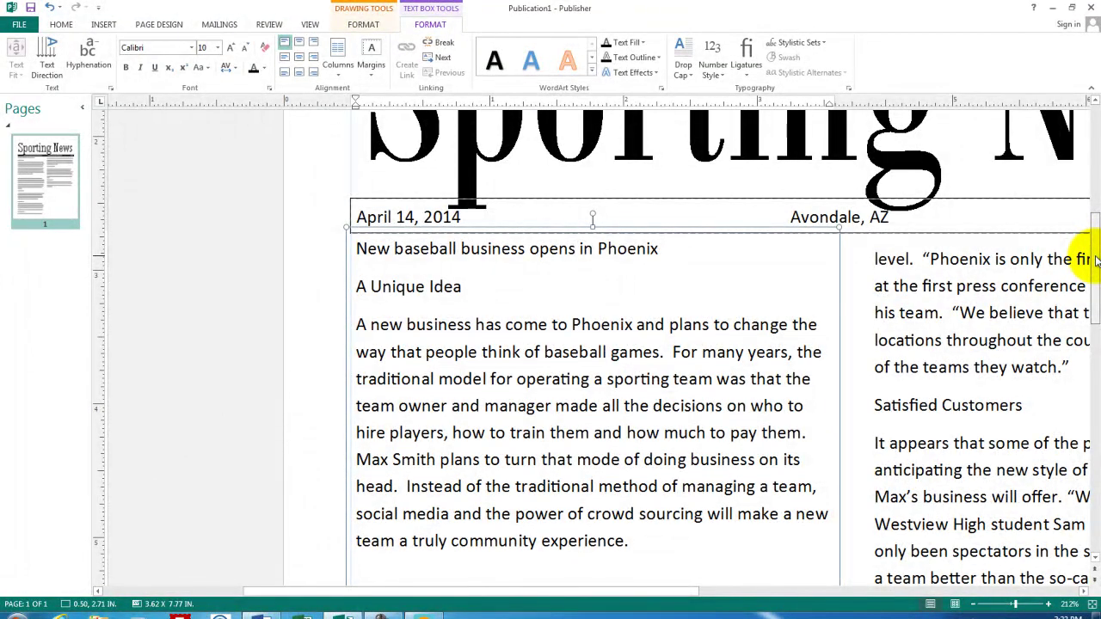
{"action": "left_click_drag", "start_coordinate": [1093, 260], "coordinate": [1088, 289]}
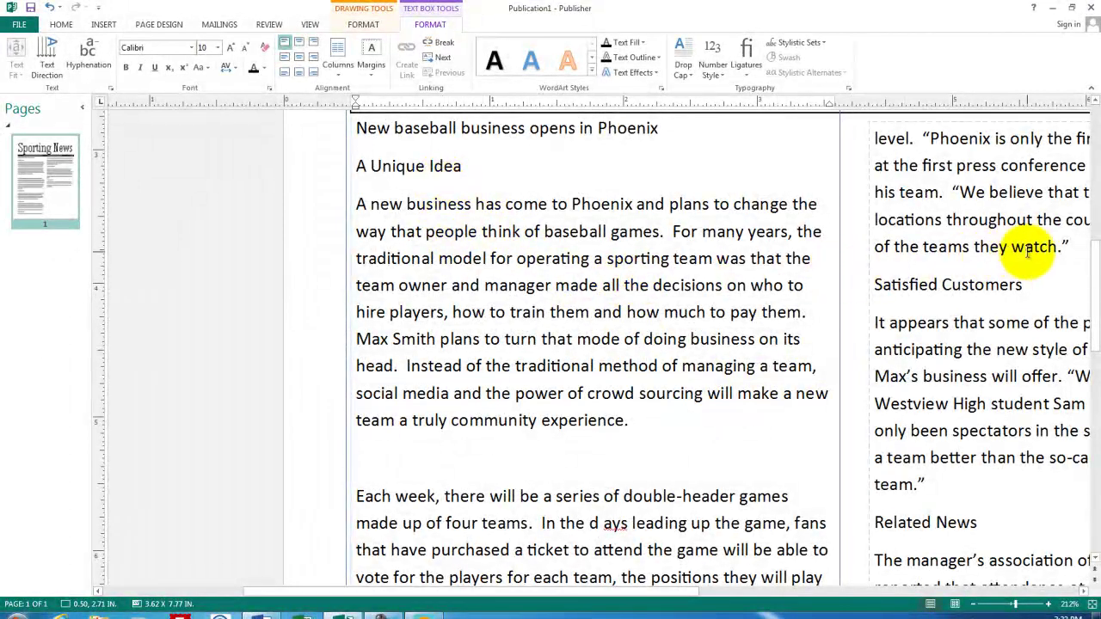
{"action": "left_click_drag", "start_coordinate": [1095, 263], "coordinate": [1090, 344]}
{"action": "left_click", "coordinate": [902, 381]}
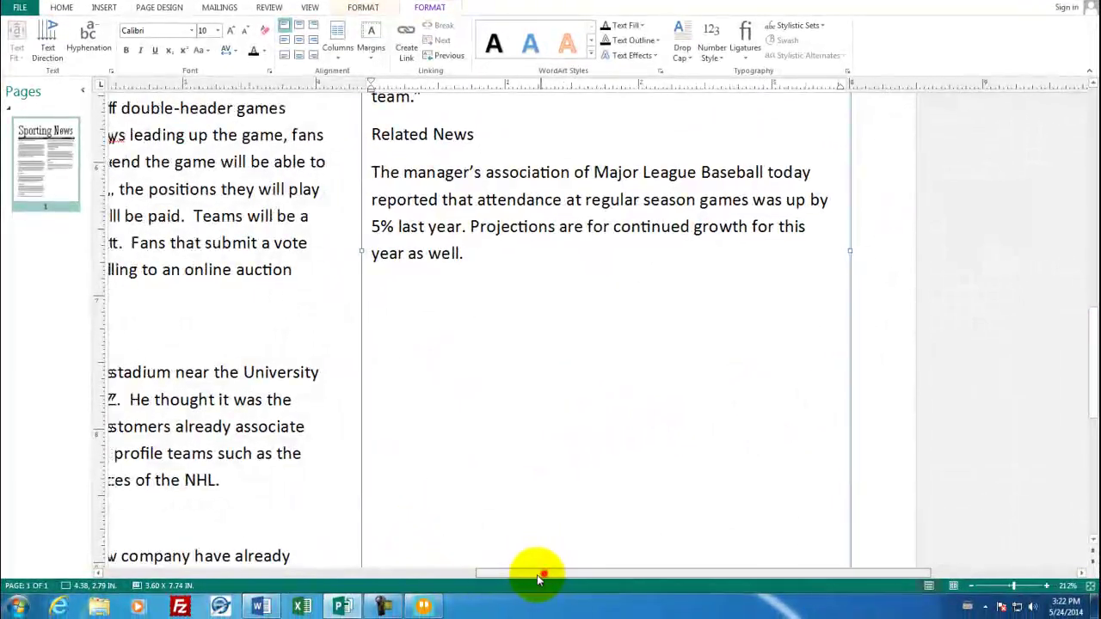
{"action": "left_click_drag", "start_coordinate": [537, 579], "coordinate": [381, 595]}
{"action": "left_click", "coordinate": [225, 518]}
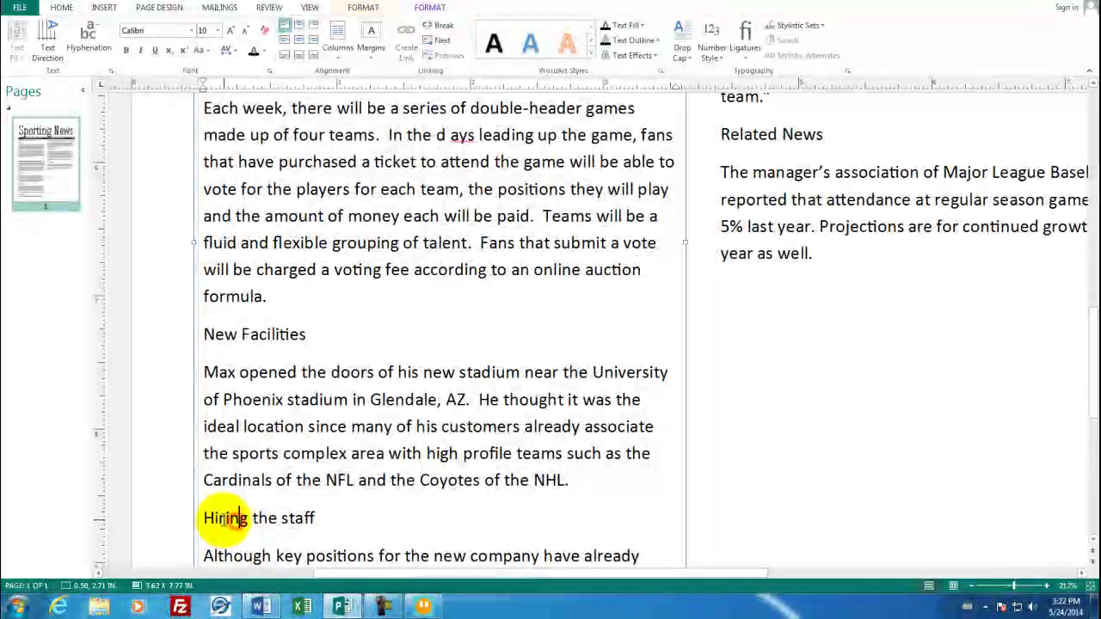
{"action": "left_click_drag", "start_coordinate": [1091, 318], "coordinate": [1078, 374]}
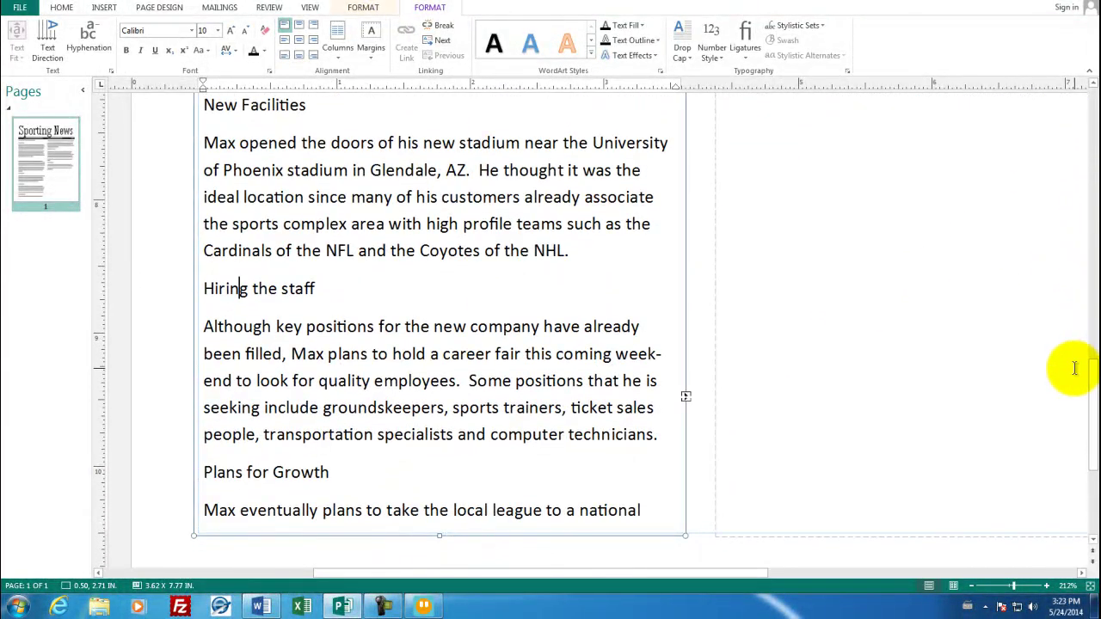
{"action": "left_click", "coordinate": [347, 476]}
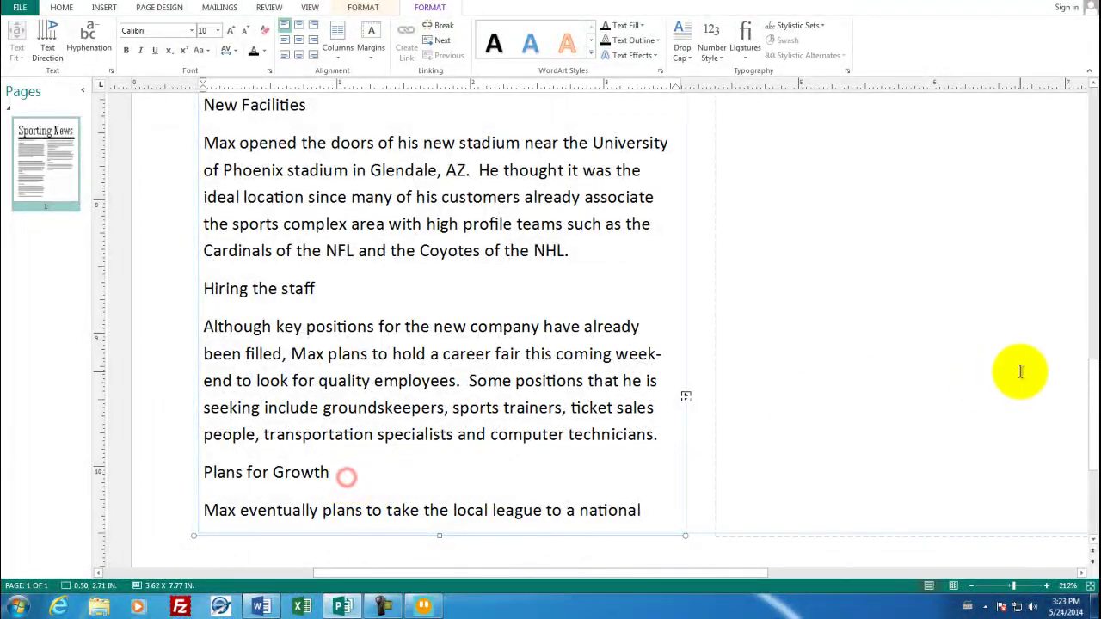
{"action": "left_click_drag", "start_coordinate": [1092, 378], "coordinate": [1081, 238]}
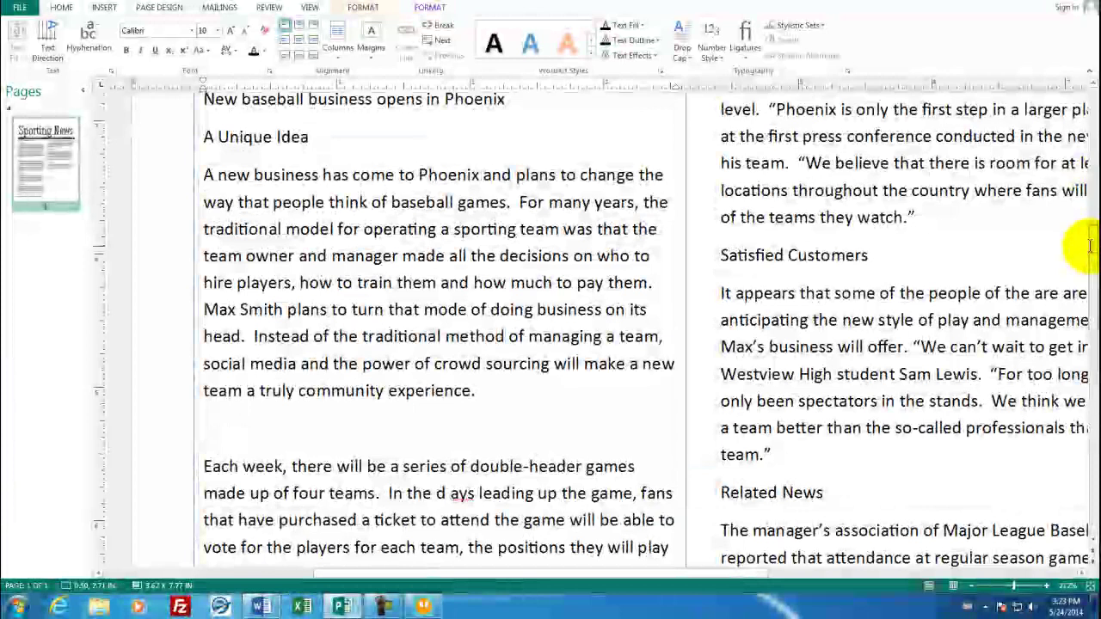
{"action": "left_click", "coordinate": [750, 257]}
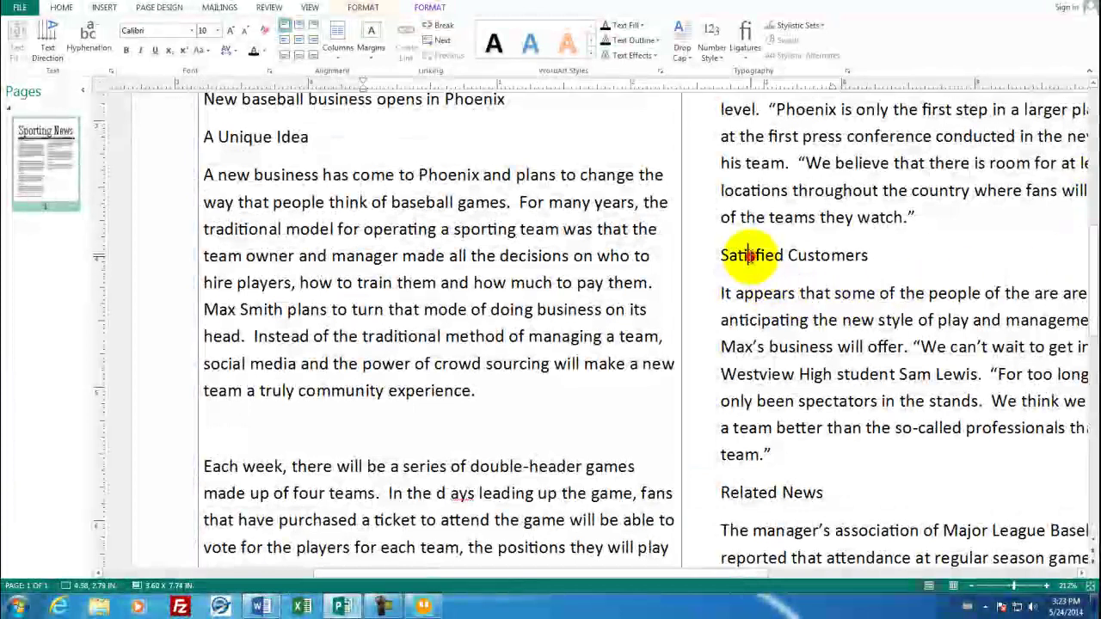
{"action": "scroll", "coordinate": [417, 467], "scroll_direction": "right", "scroll_amount": 5}
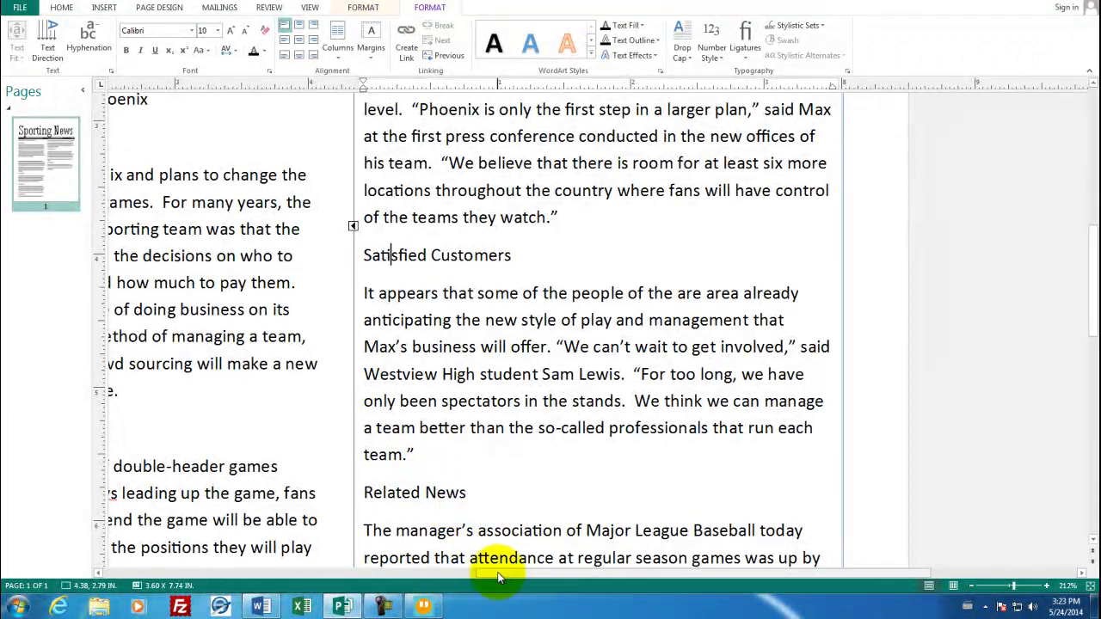
{"action": "left_click_drag", "start_coordinate": [497, 576], "coordinate": [404, 583]}
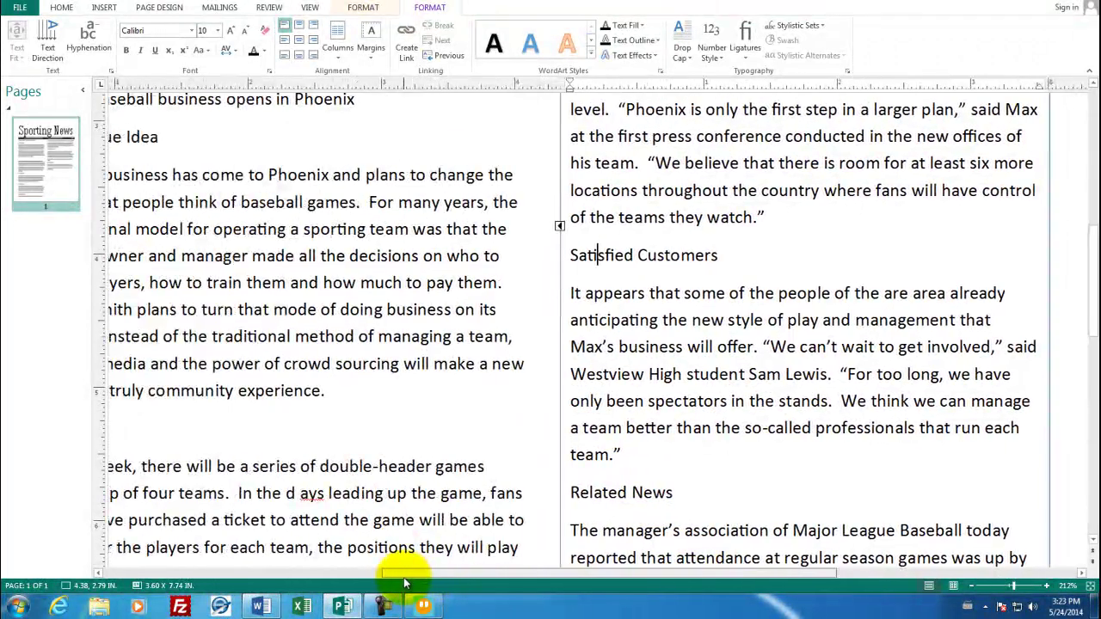
Format the headline "New baseball business opens in Phoenix" in 14 pt Britannic Bold.
{"action": "left_click", "coordinate": [974, 590]}
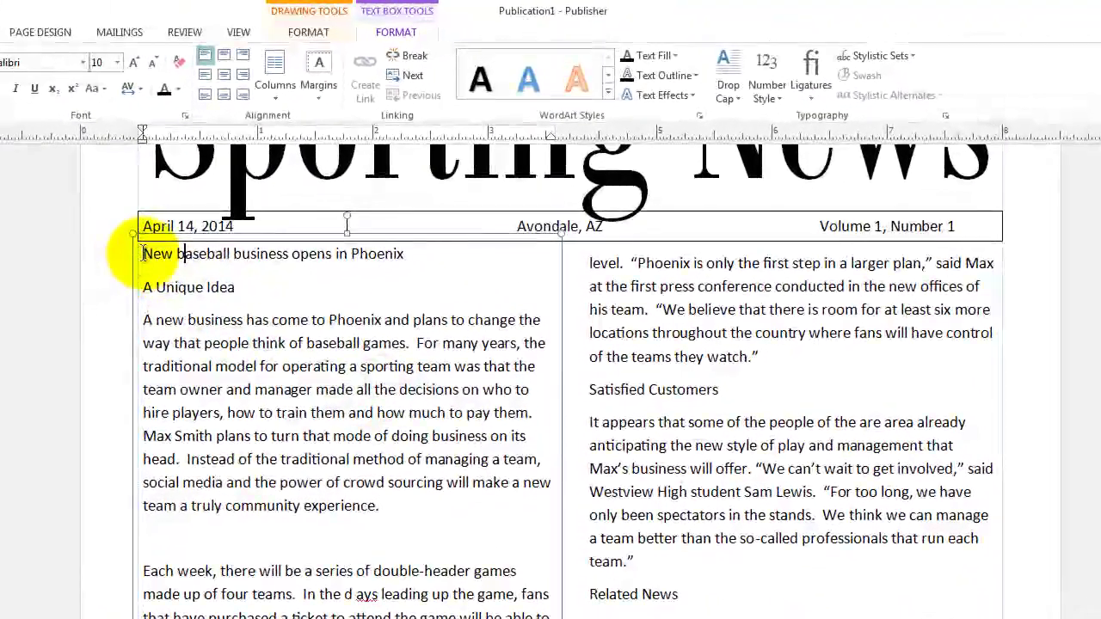
{"action": "left_click_drag", "start_coordinate": [142, 254], "coordinate": [396, 222]}
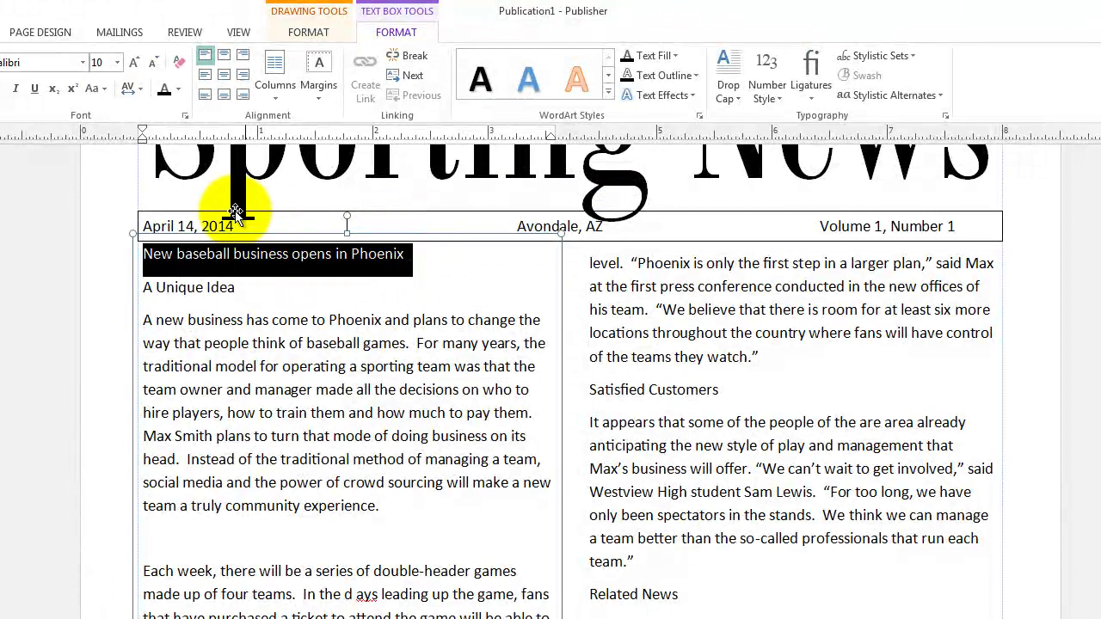
{"action": "left_click", "coordinate": [136, 65]}
{"action": "left_click", "coordinate": [136, 64]}
{"action": "left_click", "coordinate": [136, 65]}
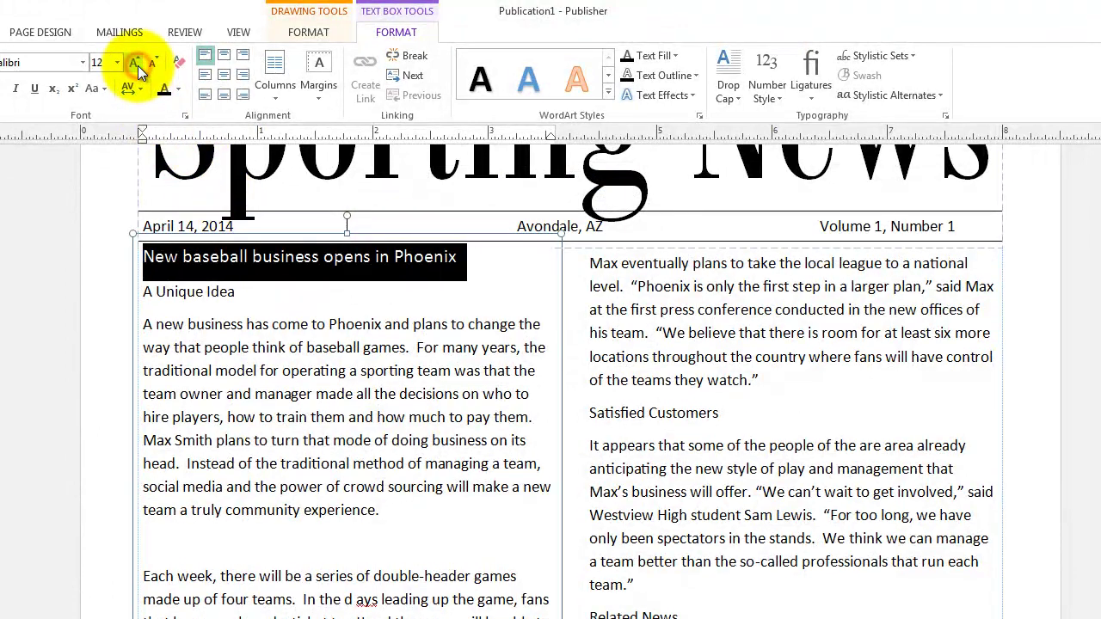
{"action": "left_click", "coordinate": [83, 64]}
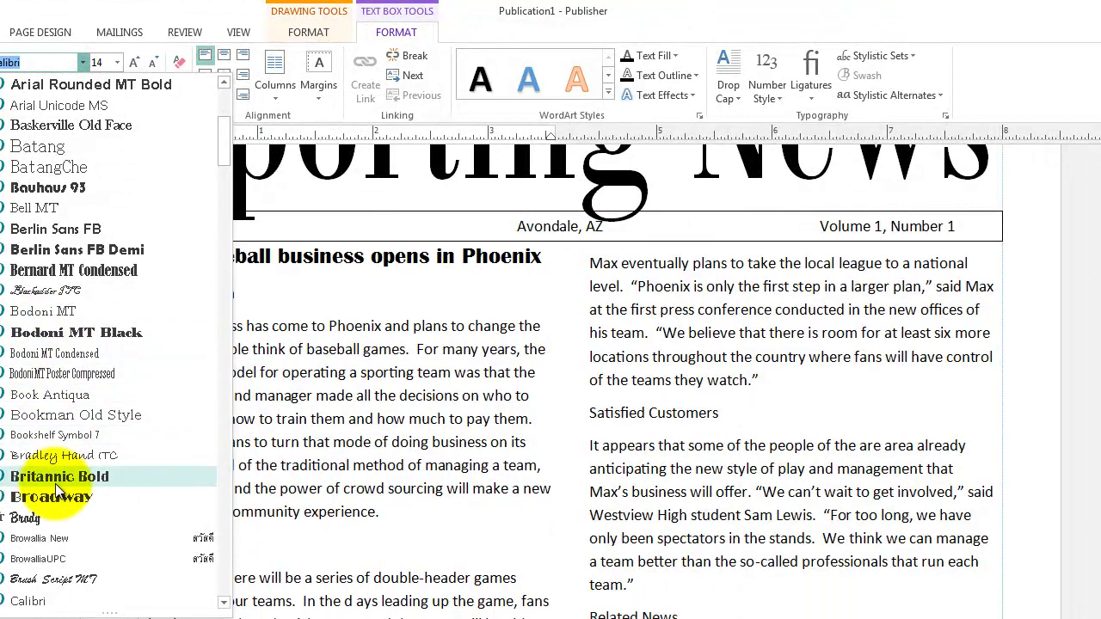
{"action": "left_click", "coordinate": [55, 485]}
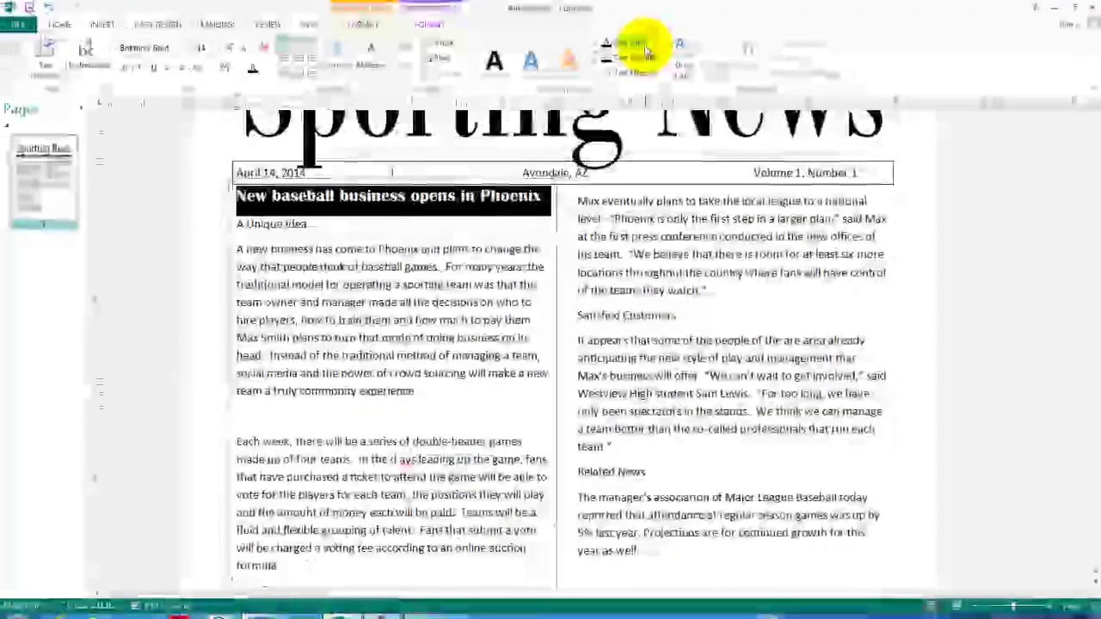
Fill the article's headline text with a blue color.
{"action": "left_click", "coordinate": [667, 55]}
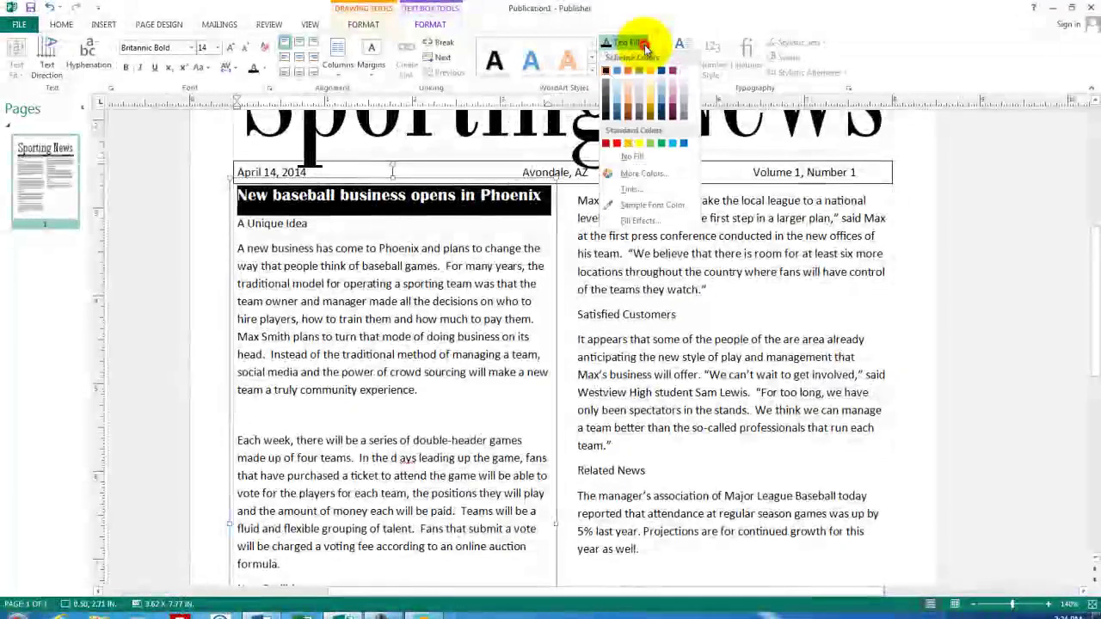
{"action": "left_click", "coordinate": [638, 96]}
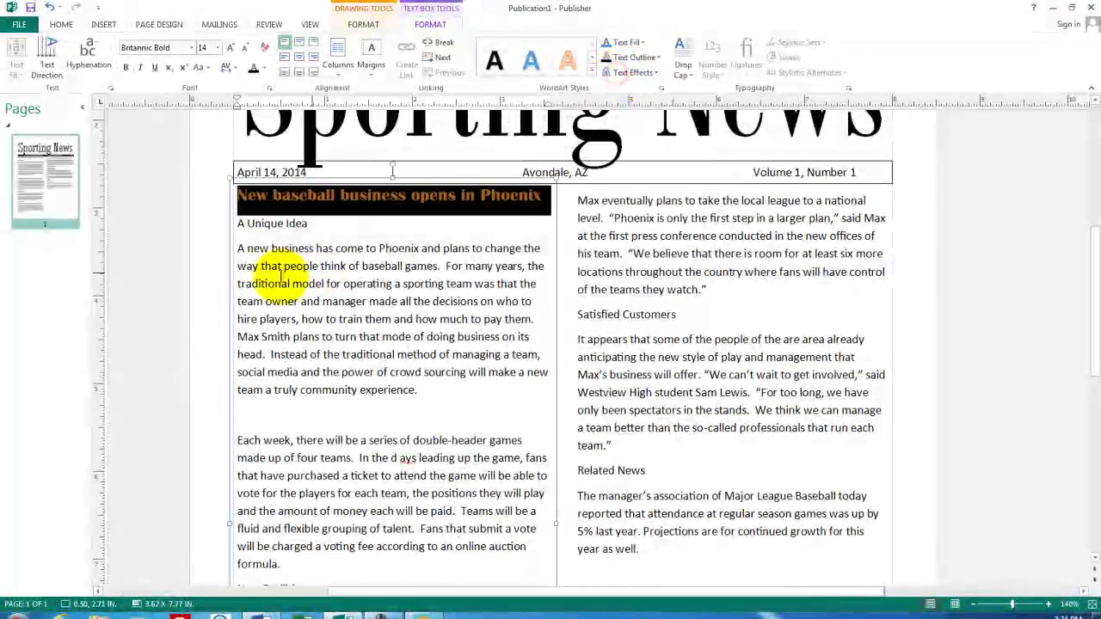
{"action": "left_click", "coordinate": [266, 223]}
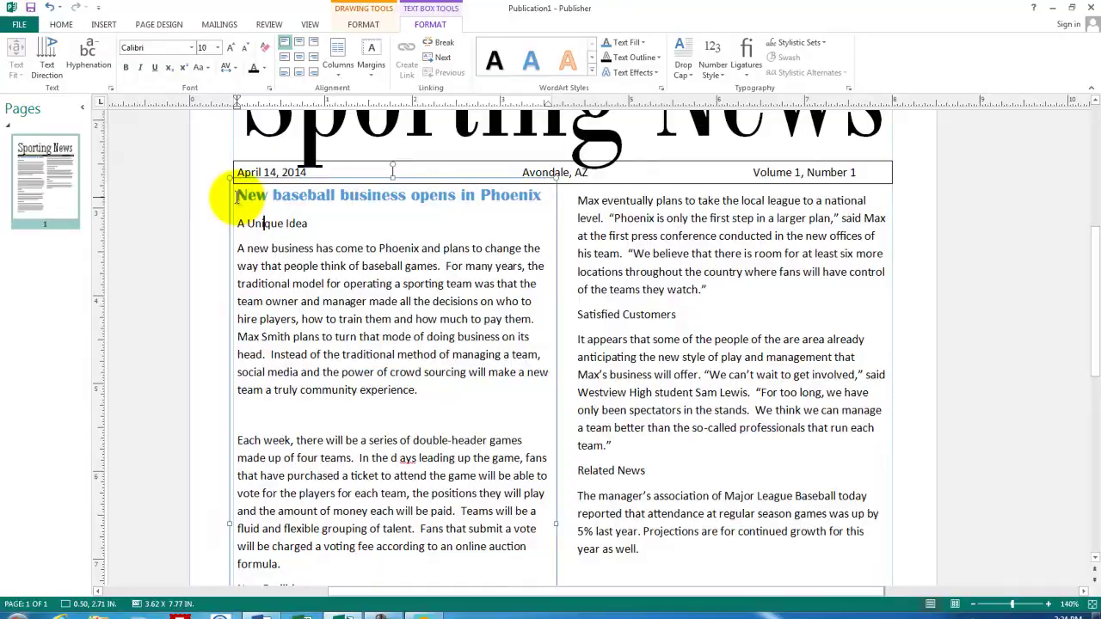
Copy the headline's formatting to the section heading "A Unique Idea" with Format Painter.
{"action": "left_click_drag", "start_coordinate": [234, 196], "coordinate": [368, 172]}
{"action": "left_click", "coordinate": [368, 172]}
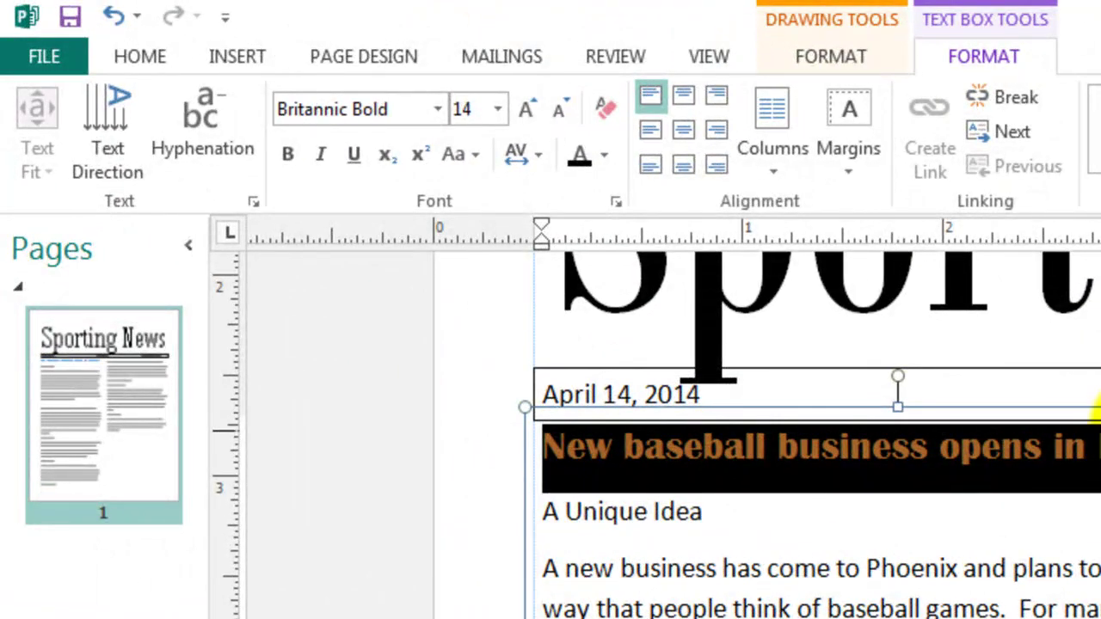
{"action": "left_click", "coordinate": [158, 60]}
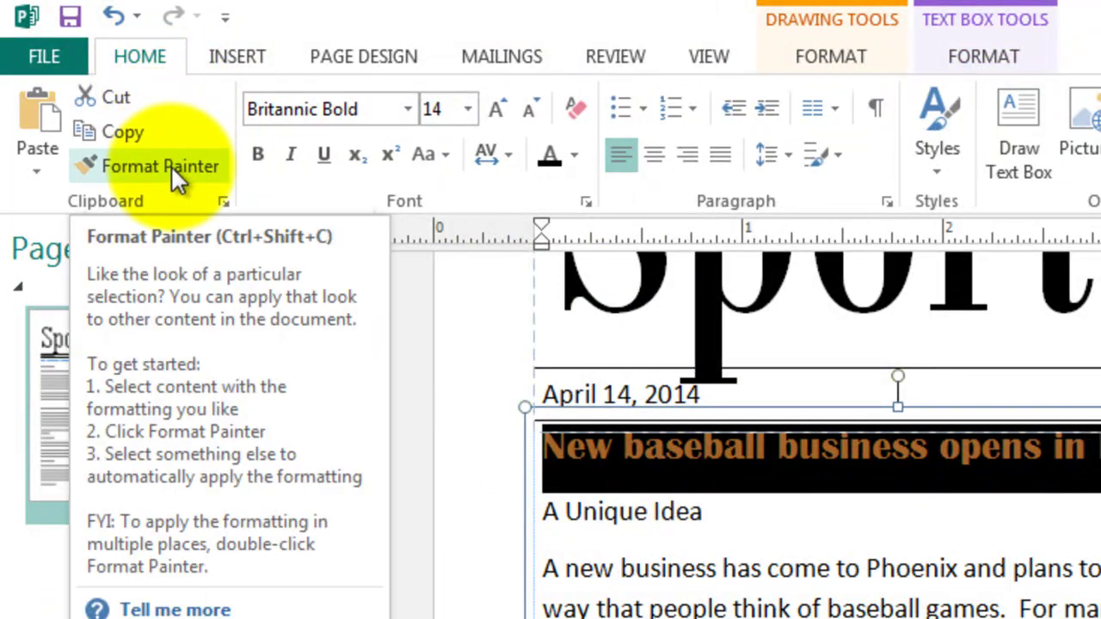
{"action": "left_click", "coordinate": [170, 165]}
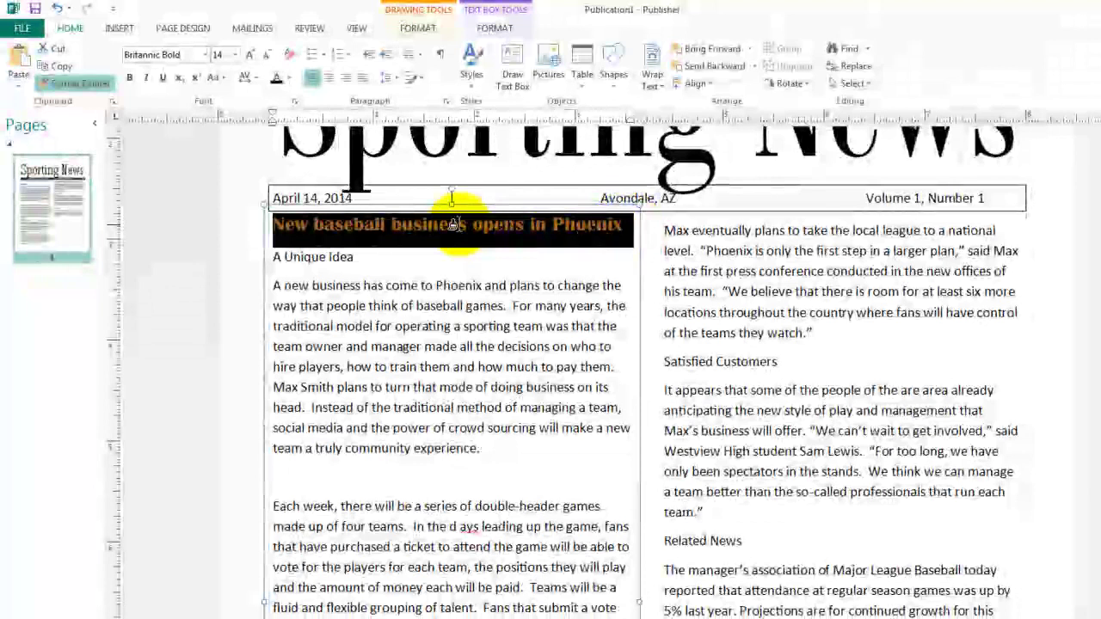
{"action": "mouse_move", "coordinate": [272, 260]}
{"action": "left_mouse_down"}
{"action": "mouse_move", "coordinate": [353, 257]}
{"action": "mouse_move", "coordinate": [342, 256]}
{"action": "left_mouse_up"}
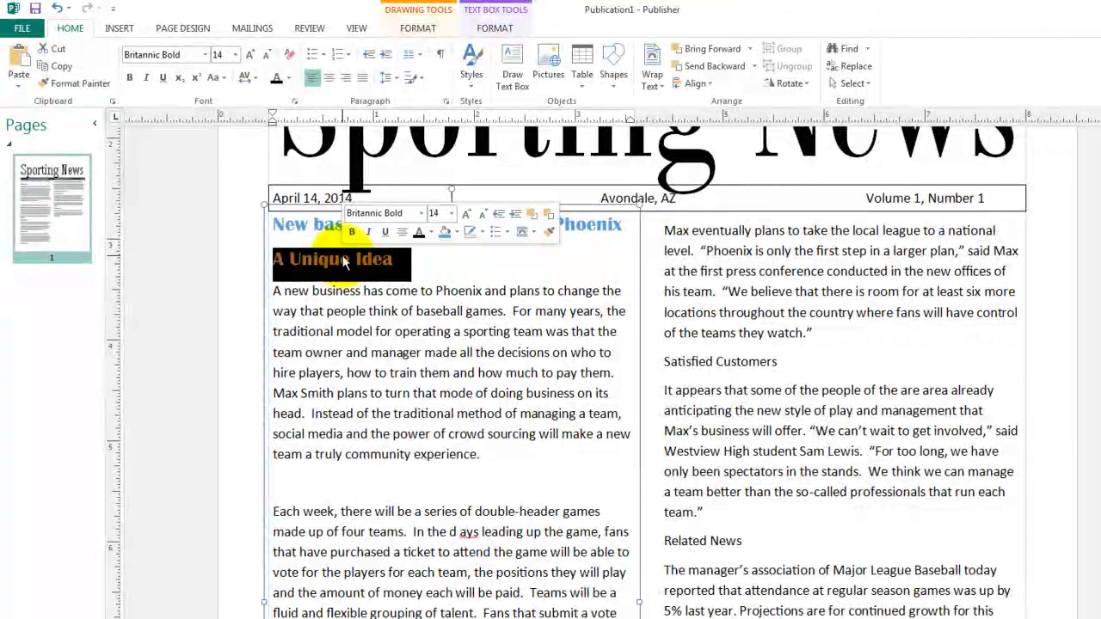
{"action": "scroll", "coordinate": [361, 271], "scroll_direction": "up", "scroll_amount": 1}
{"action": "left_click", "coordinate": [393, 277]}
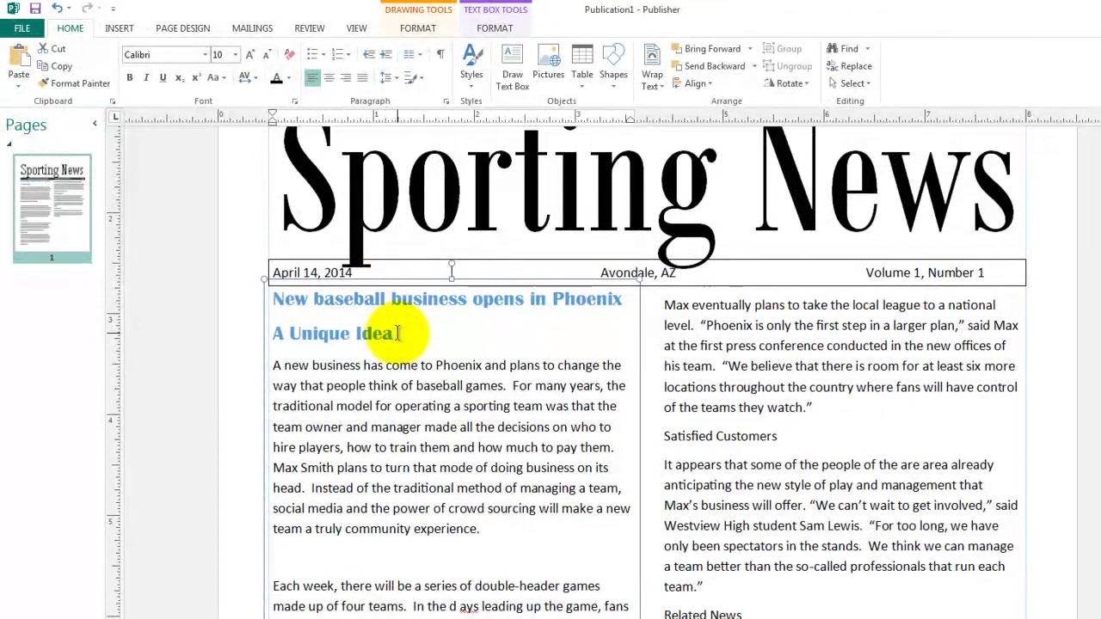
Copy the formatting of "A Unique Idea" to the "New Facilities" heading in the first column.
{"action": "left_click_drag", "start_coordinate": [397, 332], "coordinate": [274, 334]}
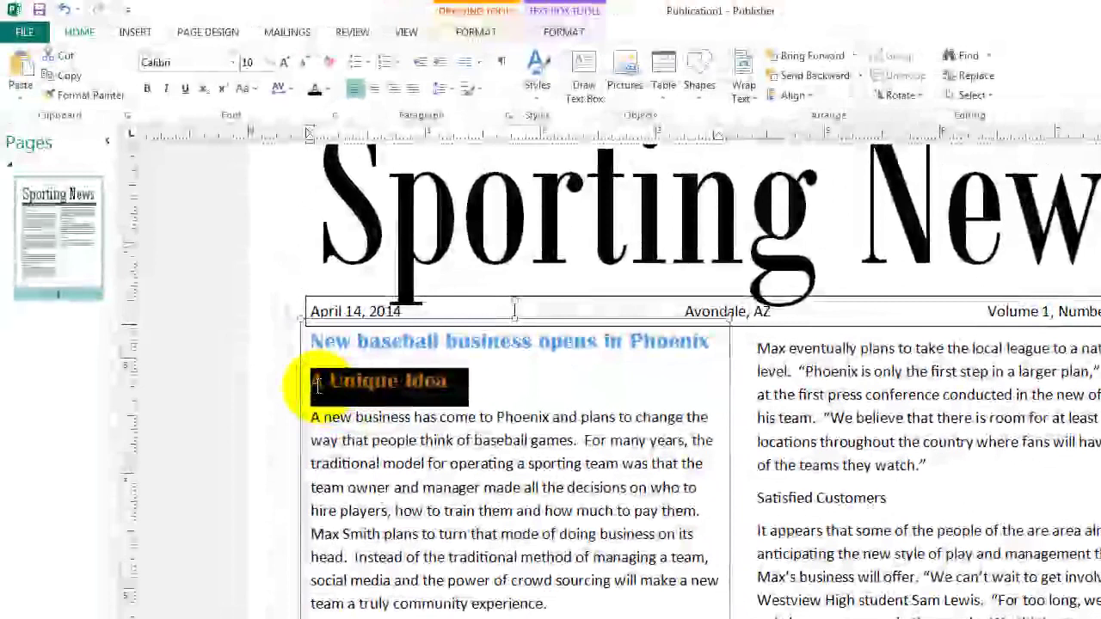
{"action": "left_click_drag", "start_coordinate": [316, 386], "coordinate": [303, 383]}
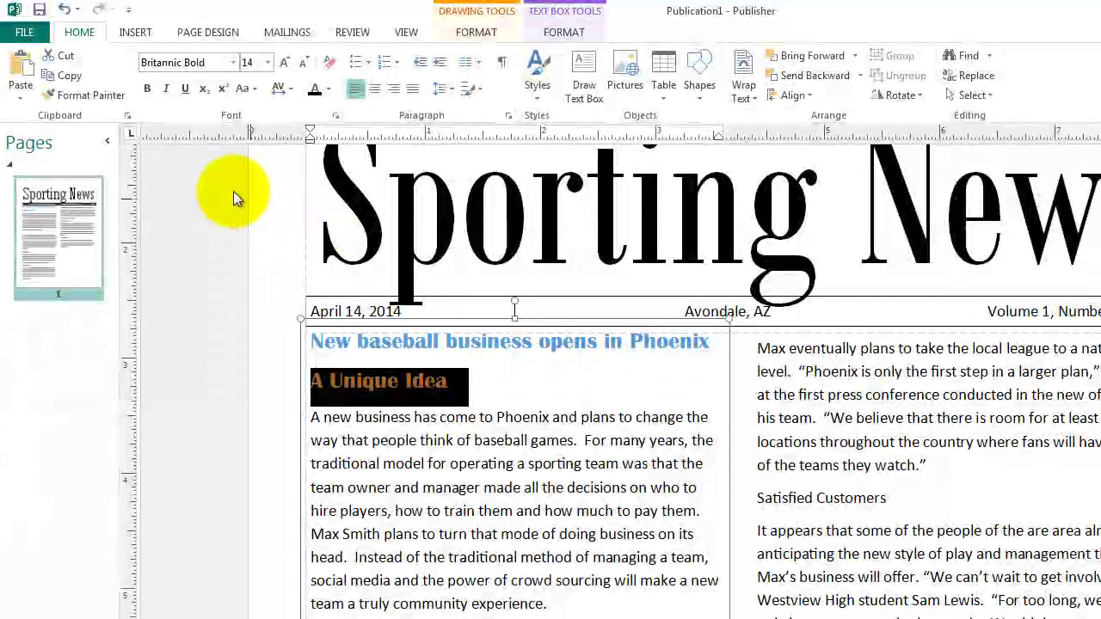
{"action": "left_click", "coordinate": [94, 99]}
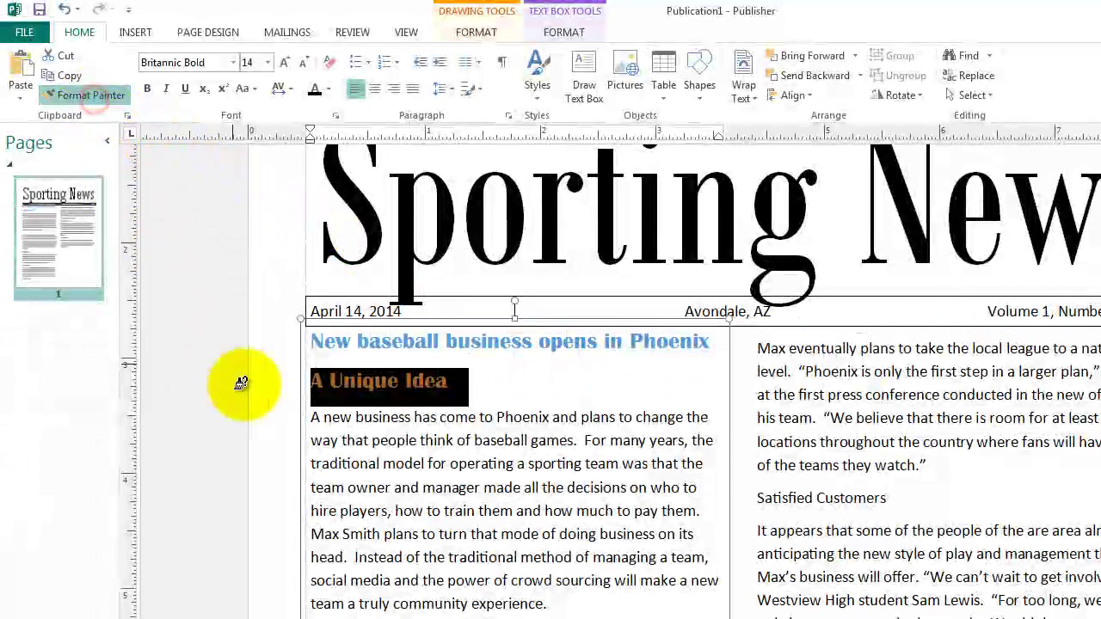
{"action": "scroll", "coordinate": [461, 427], "scroll_direction": "down", "scroll_amount": 2}
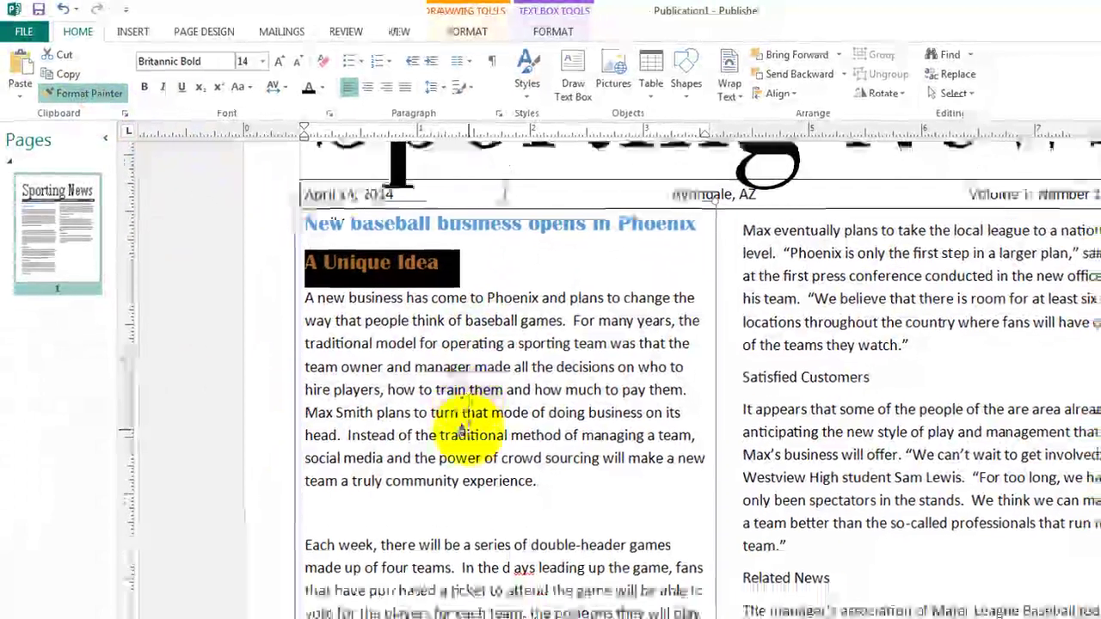
{"action": "scroll", "coordinate": [461, 427], "scroll_direction": "down", "scroll_amount": 4}
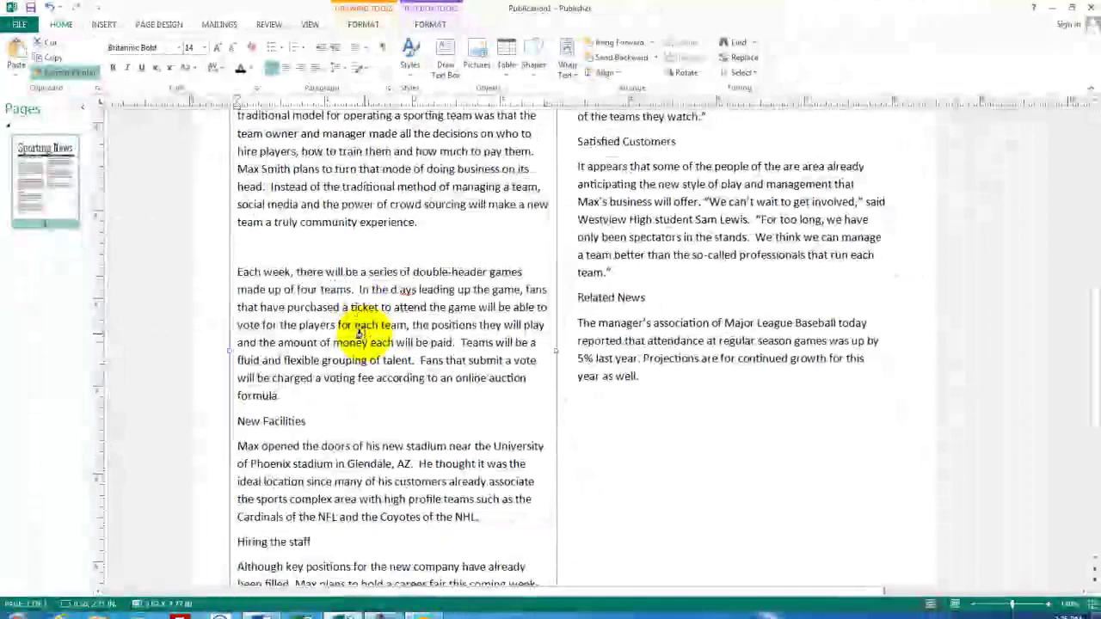
{"action": "left_click_drag", "start_coordinate": [307, 421], "coordinate": [247, 418]}
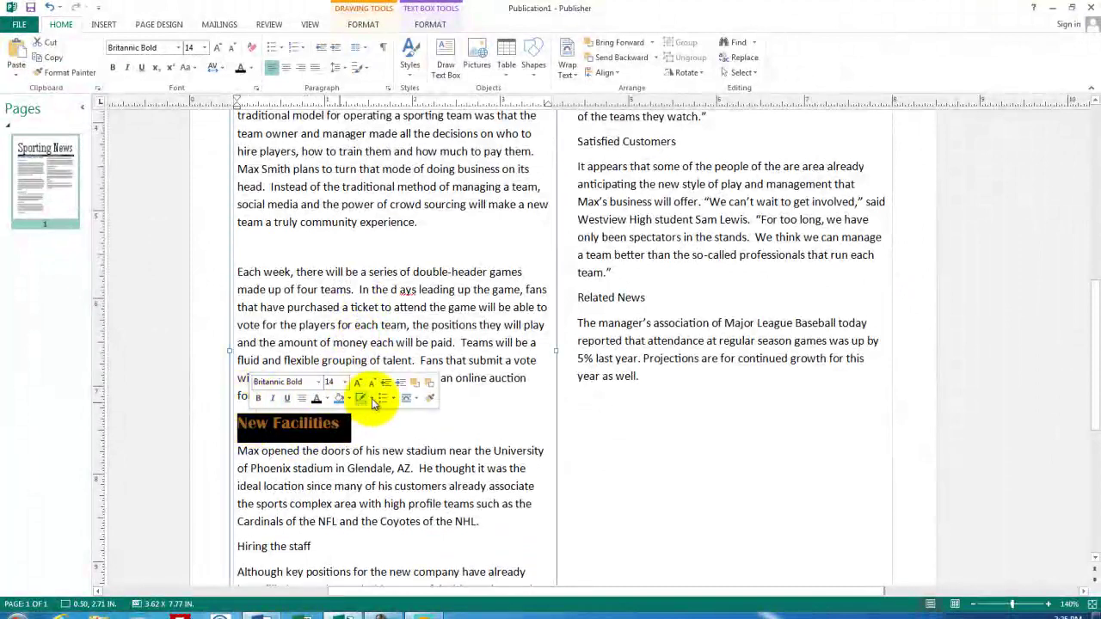
Paint the "New Facilities" heading formatting onto the "Hiring the staff" and "Plans for Growth" headings.
{"action": "left_click", "coordinate": [432, 397]}
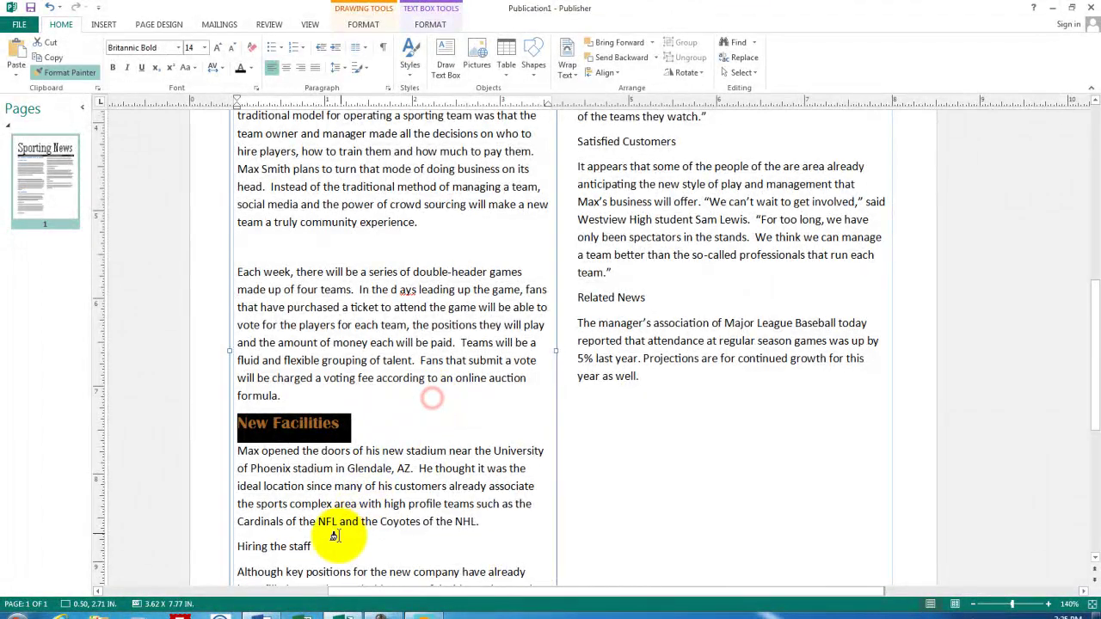
{"action": "left_click_drag", "start_coordinate": [320, 546], "coordinate": [251, 554]}
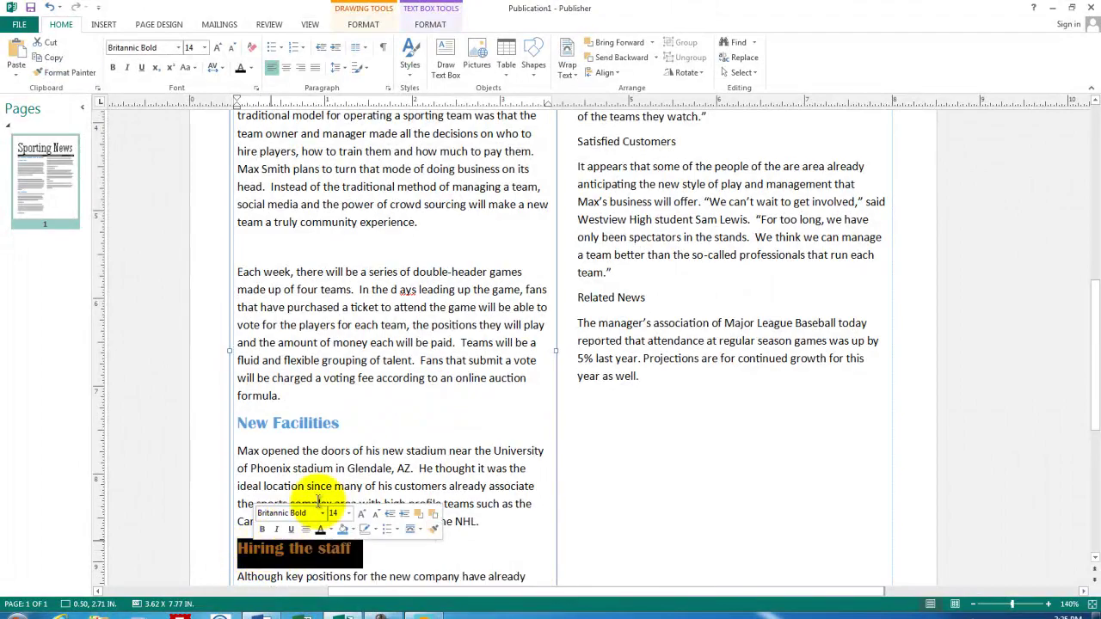
{"action": "scroll", "coordinate": [362, 437], "scroll_direction": "down", "scroll_amount": 4}
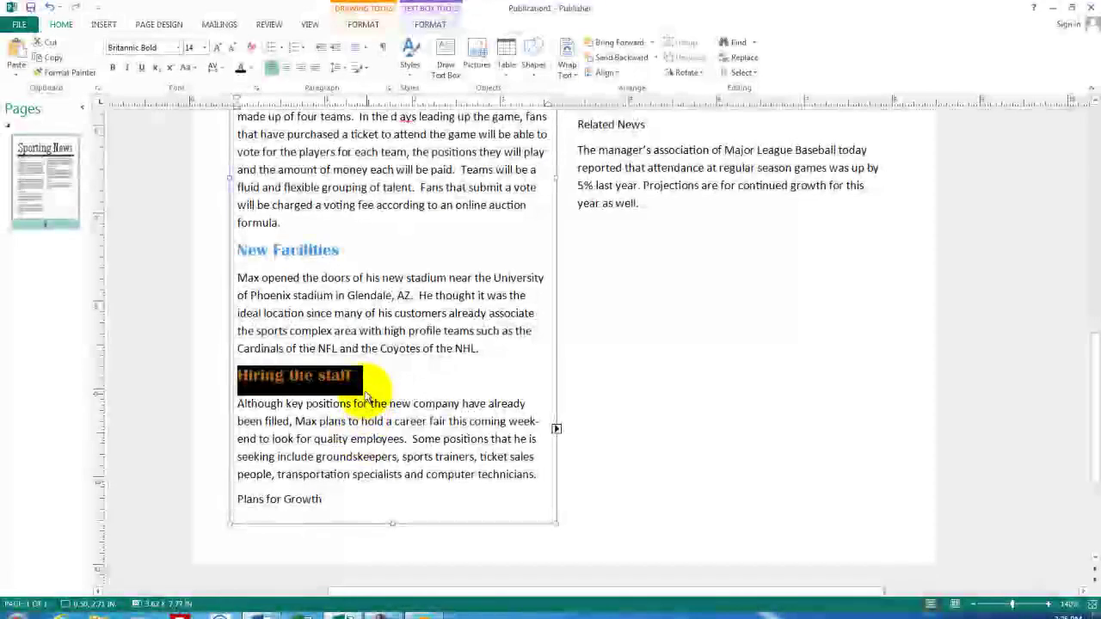
{"action": "left_click", "coordinate": [349, 377]}
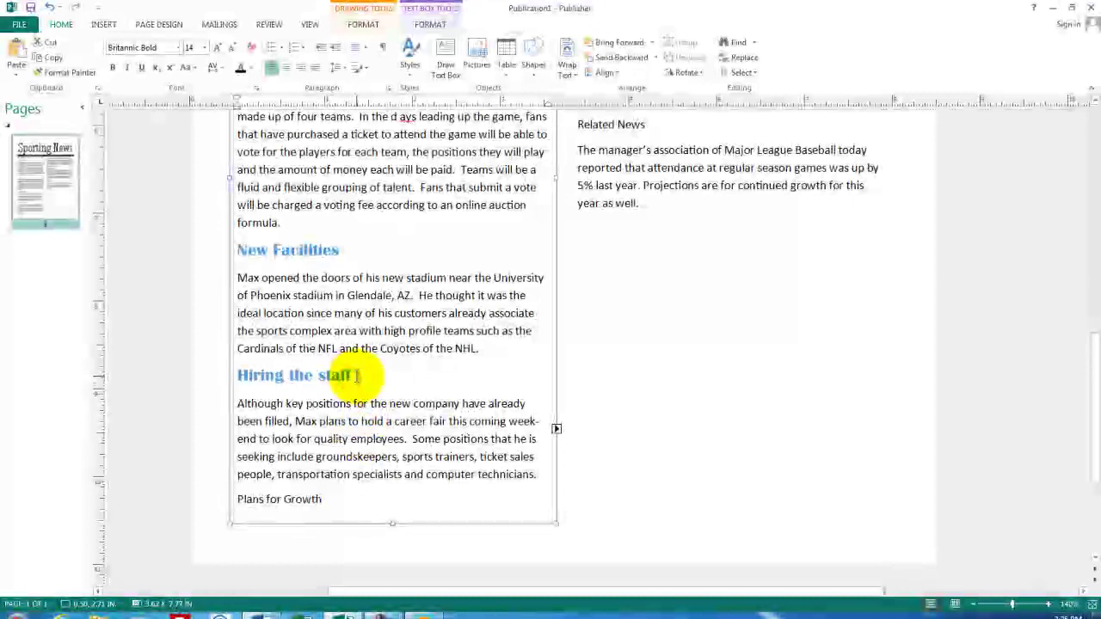
{"action": "left_click_drag", "start_coordinate": [357, 375], "coordinate": [241, 380]}
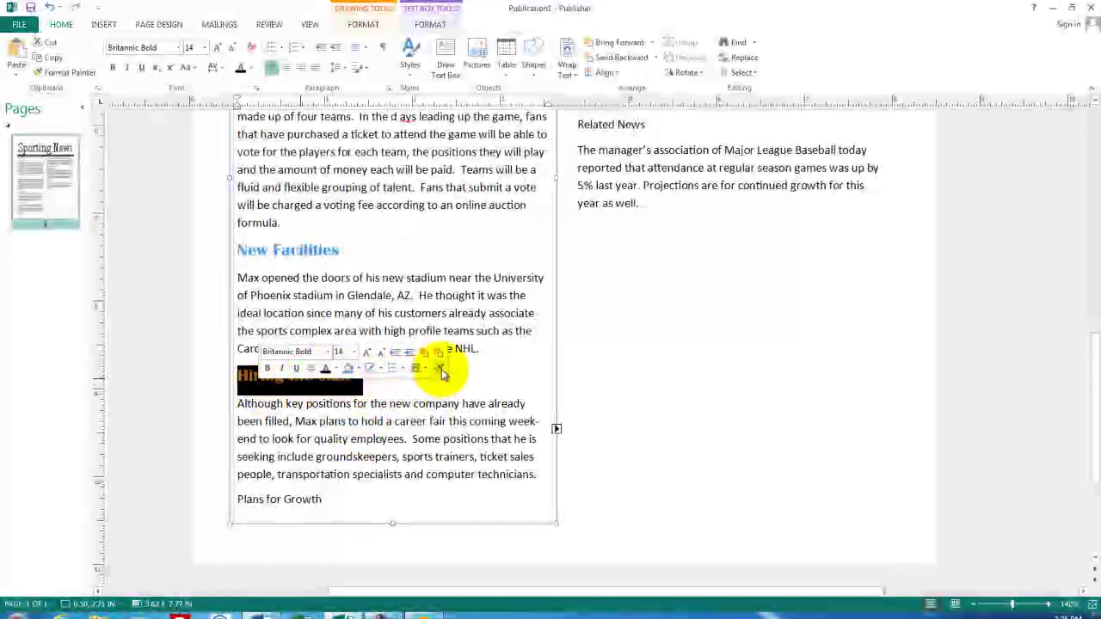
{"action": "left_click", "coordinate": [439, 368]}
{"action": "left_click_drag", "start_coordinate": [319, 497], "coordinate": [239, 499]}
Paint the "Plans for Growth" heading formatting onto "Related News" and "Satisfied Customers" in the second column.
{"action": "left_click", "coordinate": [438, 476]}
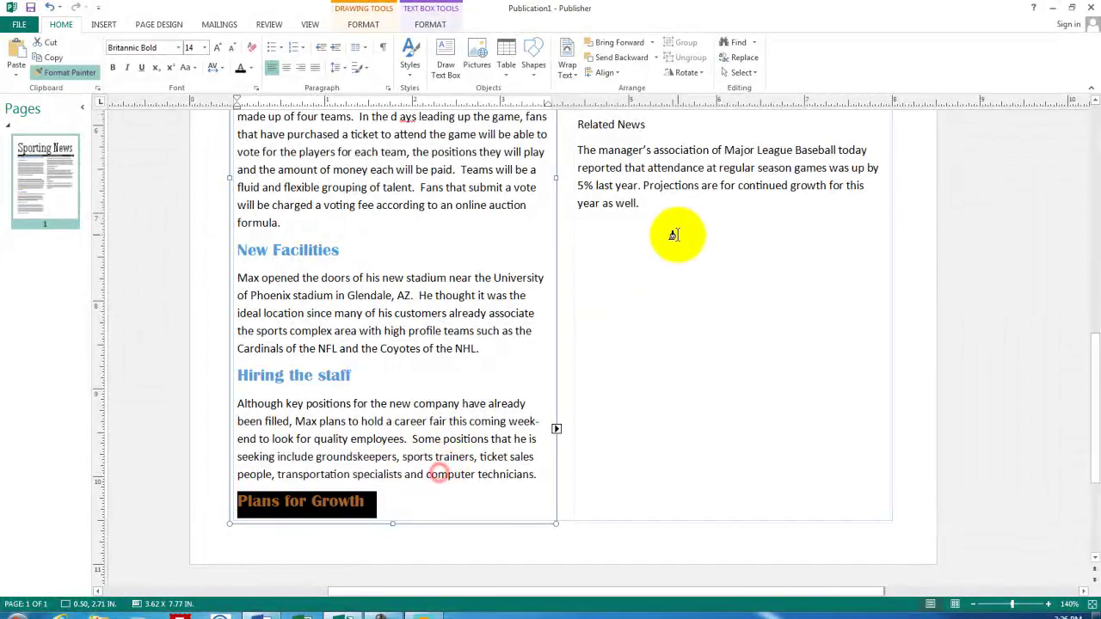
{"action": "scroll", "coordinate": [671, 224], "scroll_direction": "up", "scroll_amount": 2}
{"action": "left_click_drag", "start_coordinate": [659, 215], "coordinate": [578, 213]}
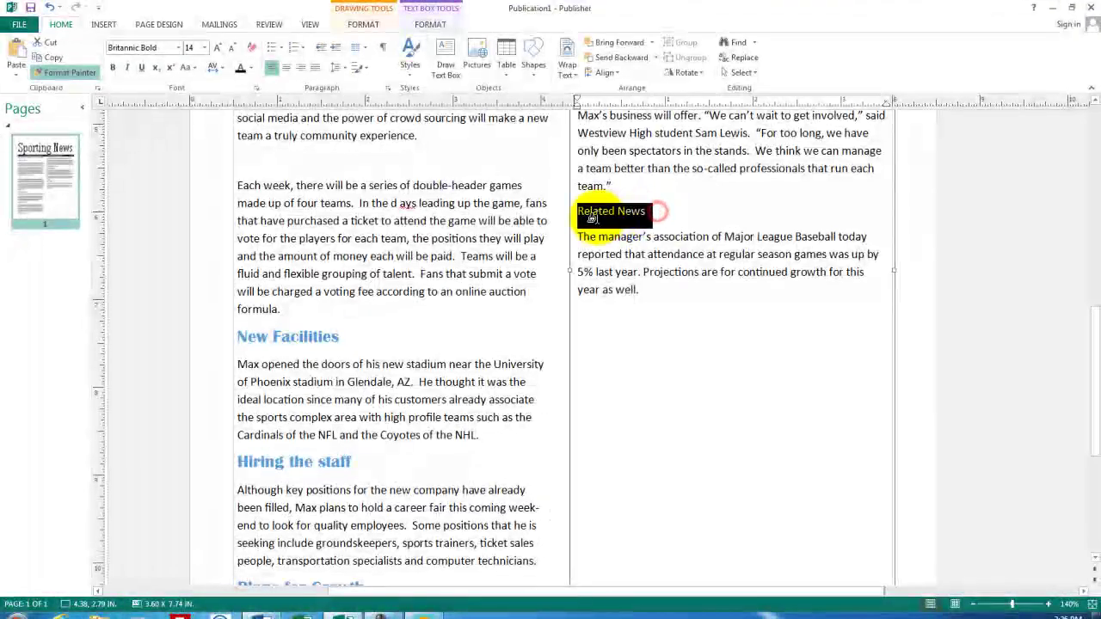
{"action": "left_click", "coordinate": [773, 198]}
{"action": "scroll", "coordinate": [731, 198], "scroll_direction": "up", "scroll_amount": 4}
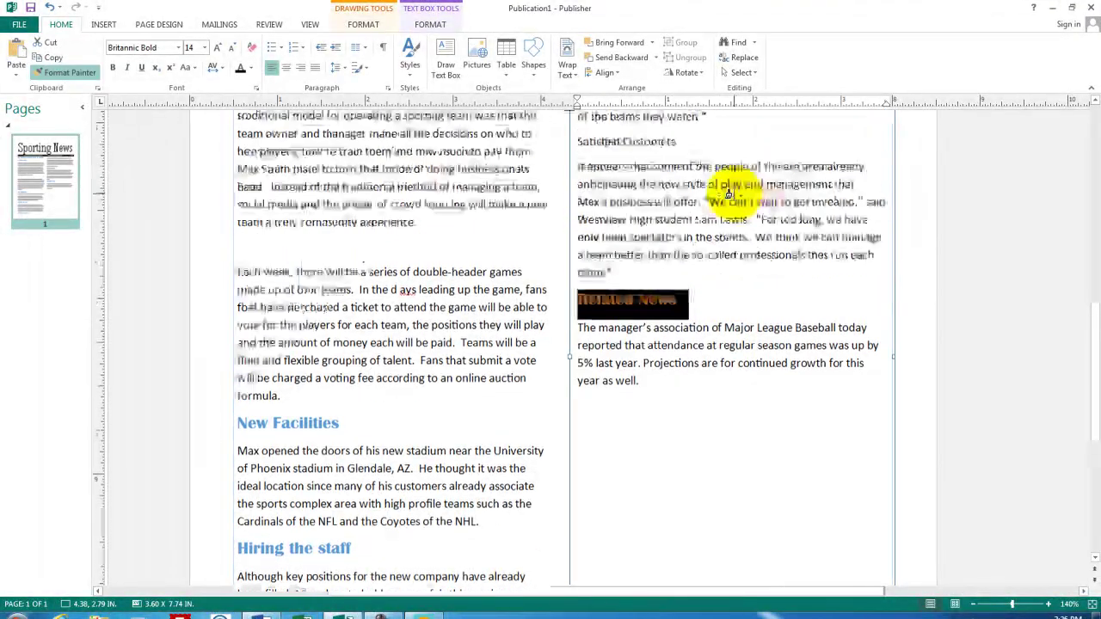
{"action": "left_click_drag", "start_coordinate": [685, 248], "coordinate": [576, 249]}
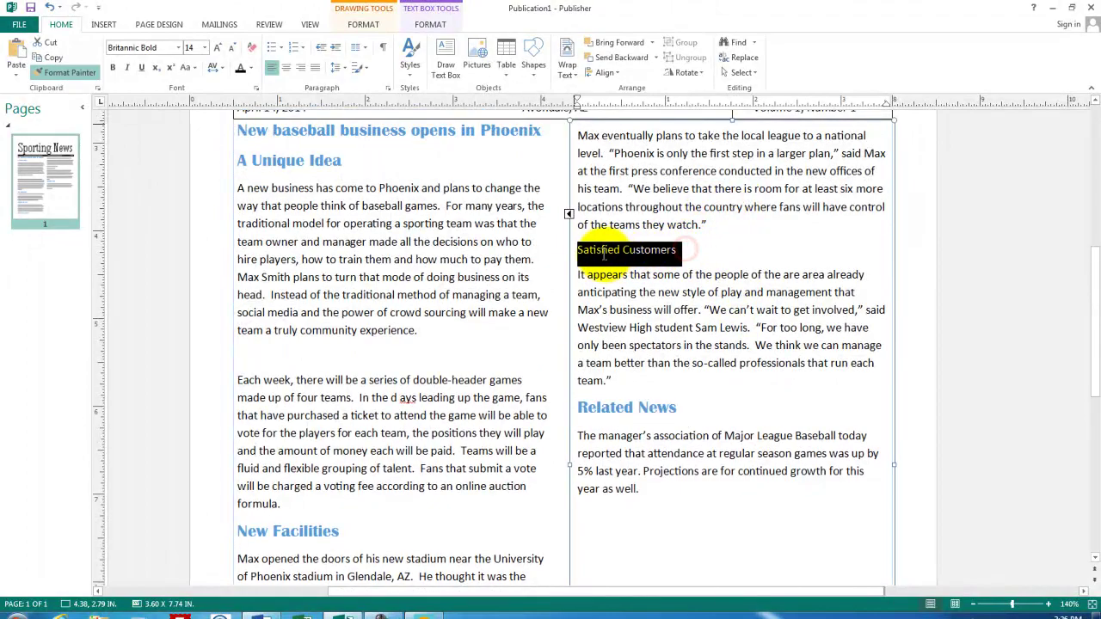
{"action": "scroll", "coordinate": [736, 216], "scroll_direction": "up", "scroll_amount": 2}
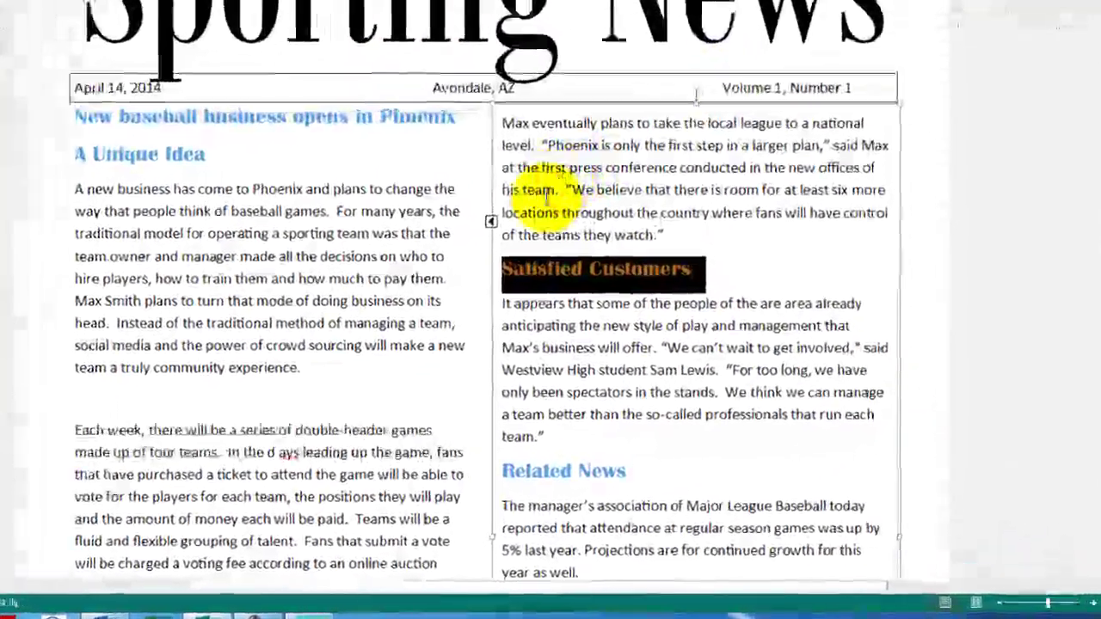
{"action": "left_click", "coordinate": [589, 282]}
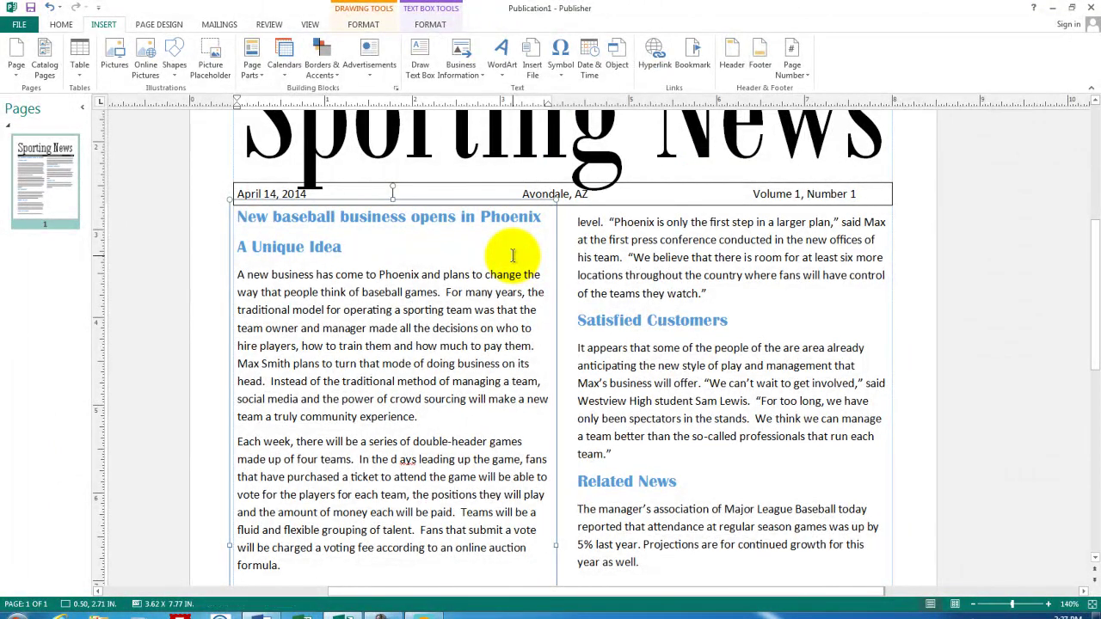
Search Office.com Clip Art for "baseball stadium" and broaden the search to "baseball".
{"action": "left_click", "coordinate": [144, 60]}
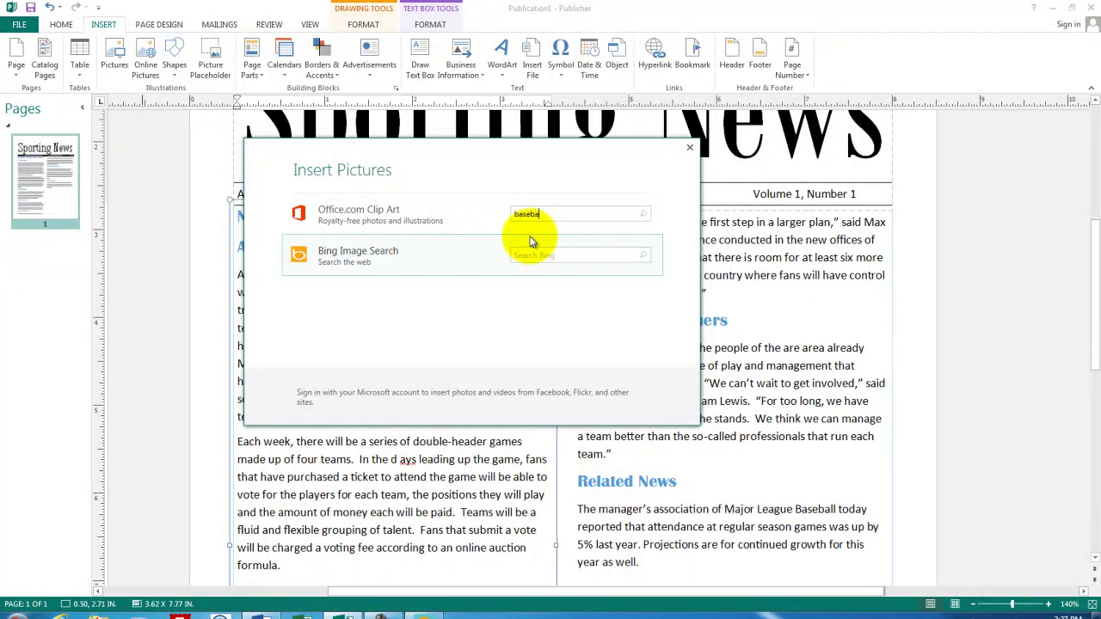
{"action": "type", "text": "adium"}
{"action": "key", "text": "Return"}
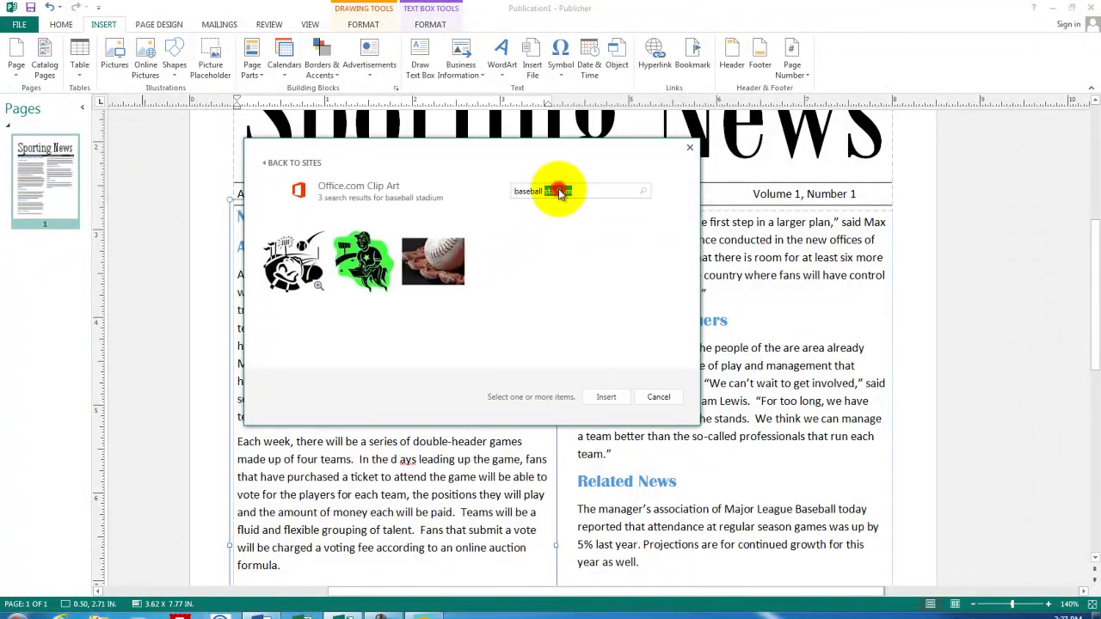
{"action": "key", "text": "BackSpace"}
{"action": "key", "text": "Return"}
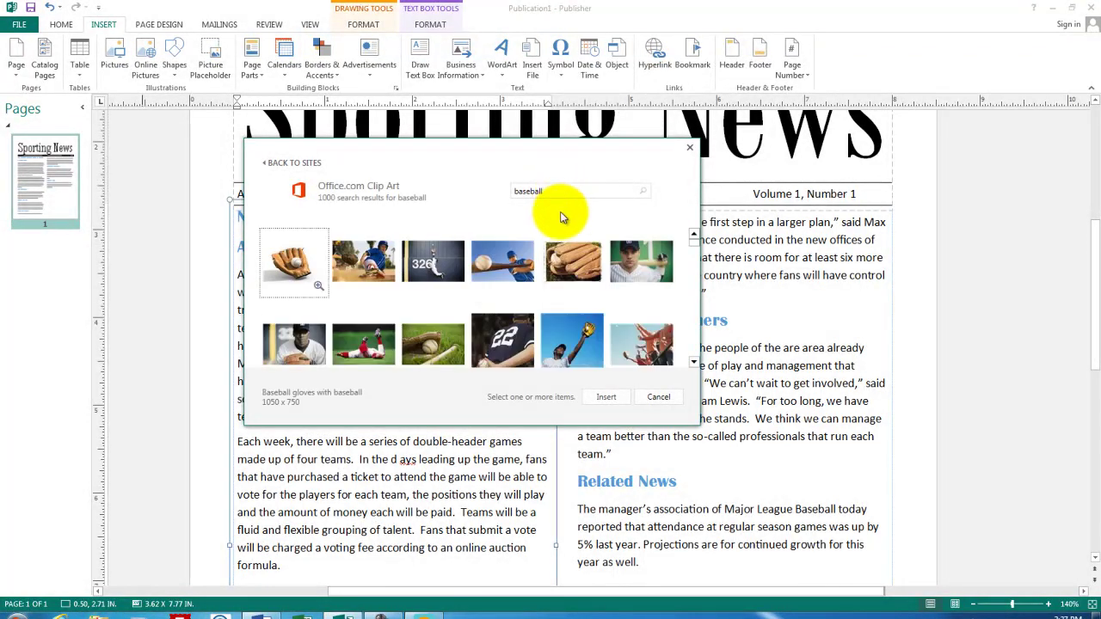
Insert the photo of the sliding baseball player and shrink it to about 2.10 x 1.39 in between the two columns.
{"action": "left_click", "coordinate": [382, 272]}
{"action": "left_click", "coordinate": [604, 398]}
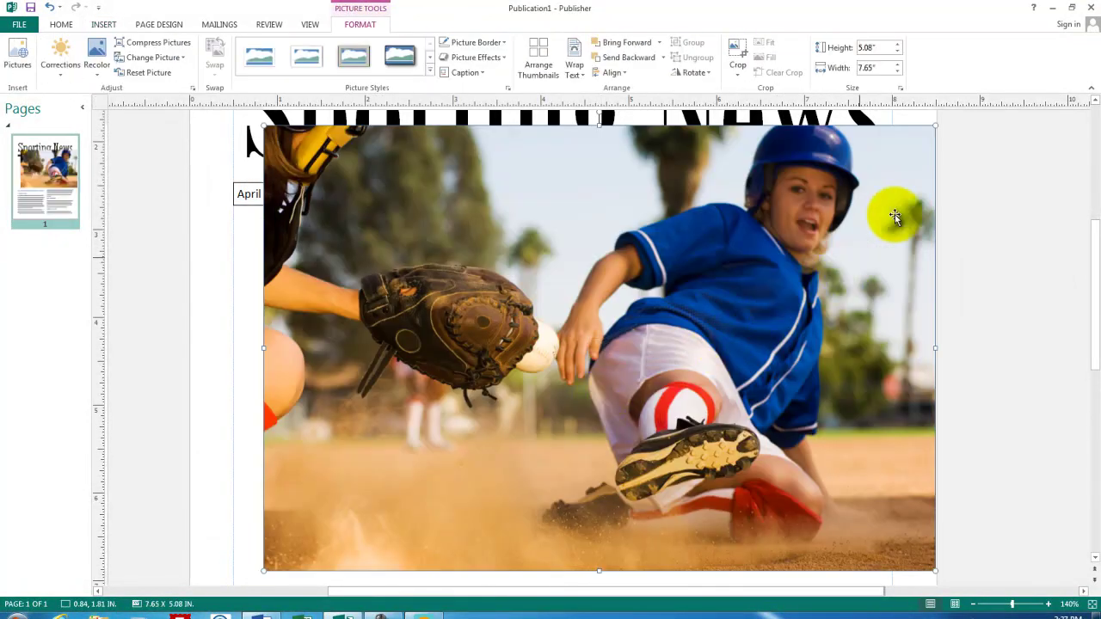
{"action": "left_click_drag", "start_coordinate": [936, 127], "coordinate": [587, 288]}
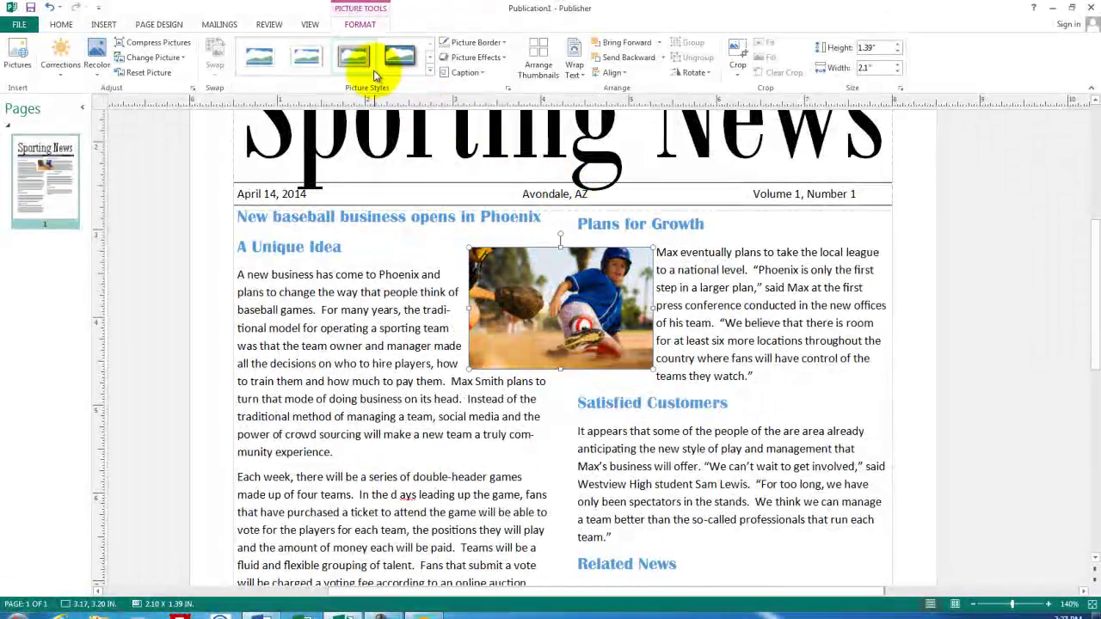
Apply a thick white shadowed frame style to the baseball picture, enlarge it and reposition it between the columns.
{"action": "left_click", "coordinate": [429, 69]}
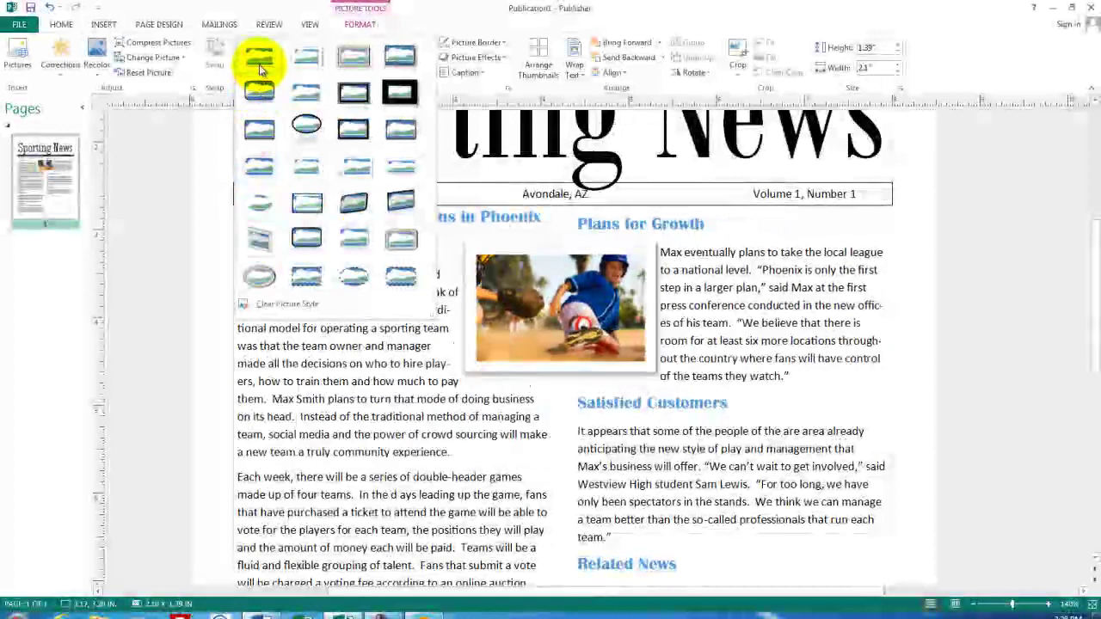
{"action": "left_click", "coordinate": [305, 57]}
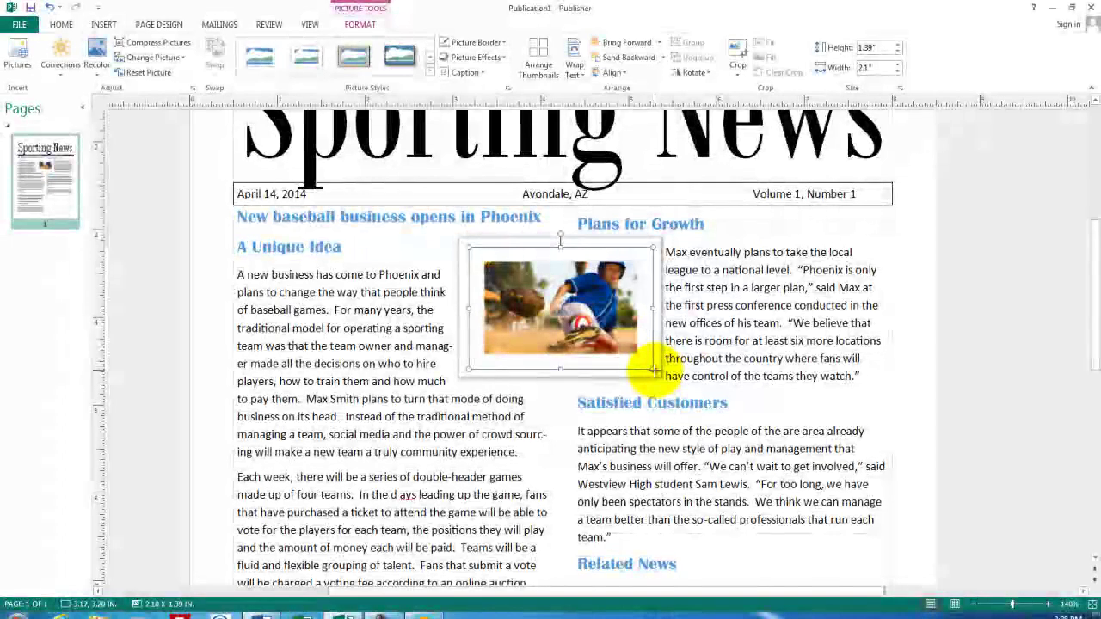
{"action": "left_click_drag", "start_coordinate": [653, 370], "coordinate": [693, 396]}
{"action": "left_click_drag", "start_coordinate": [612, 357], "coordinate": [591, 368]}
Copy the sentence “For too long, we have only been spectators in the stands. from the "Satisfied Customers" article.
{"action": "scroll", "coordinate": [604, 401], "scroll_direction": "down", "scroll_amount": 3}
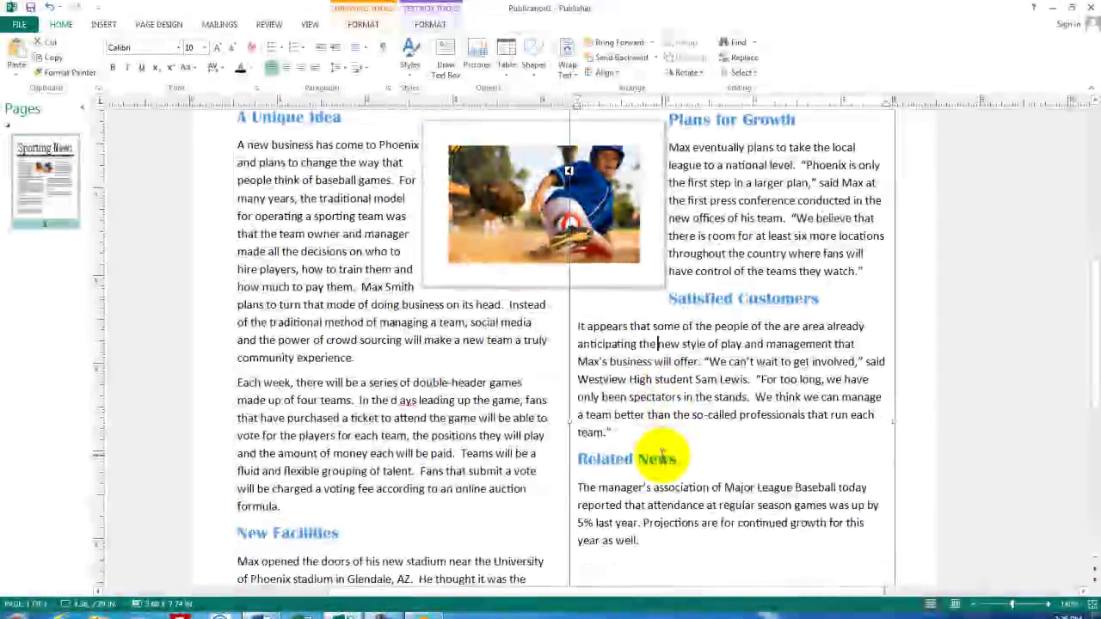
{"action": "left_click", "coordinate": [663, 458]}
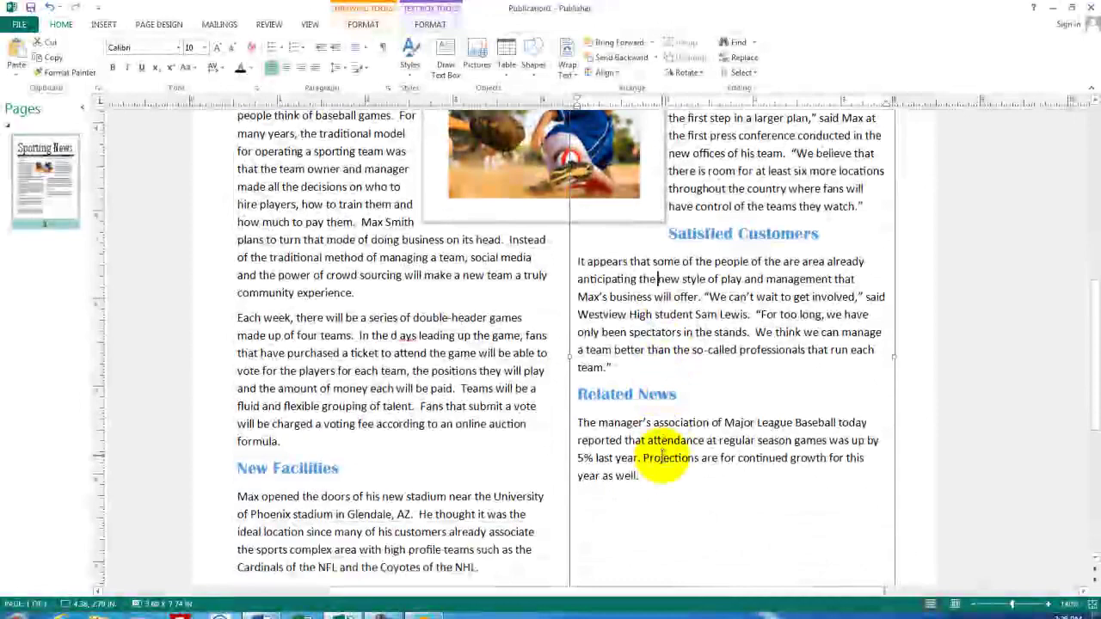
{"action": "left_click", "coordinate": [659, 278]}
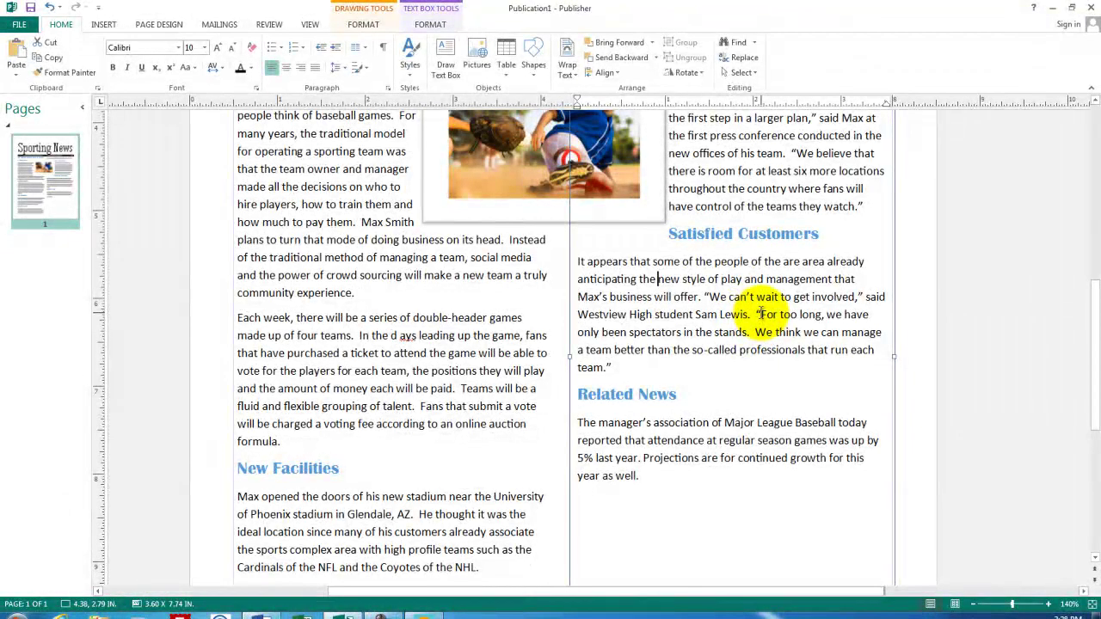
{"action": "left_click_drag", "start_coordinate": [756, 314], "coordinate": [751, 332]}
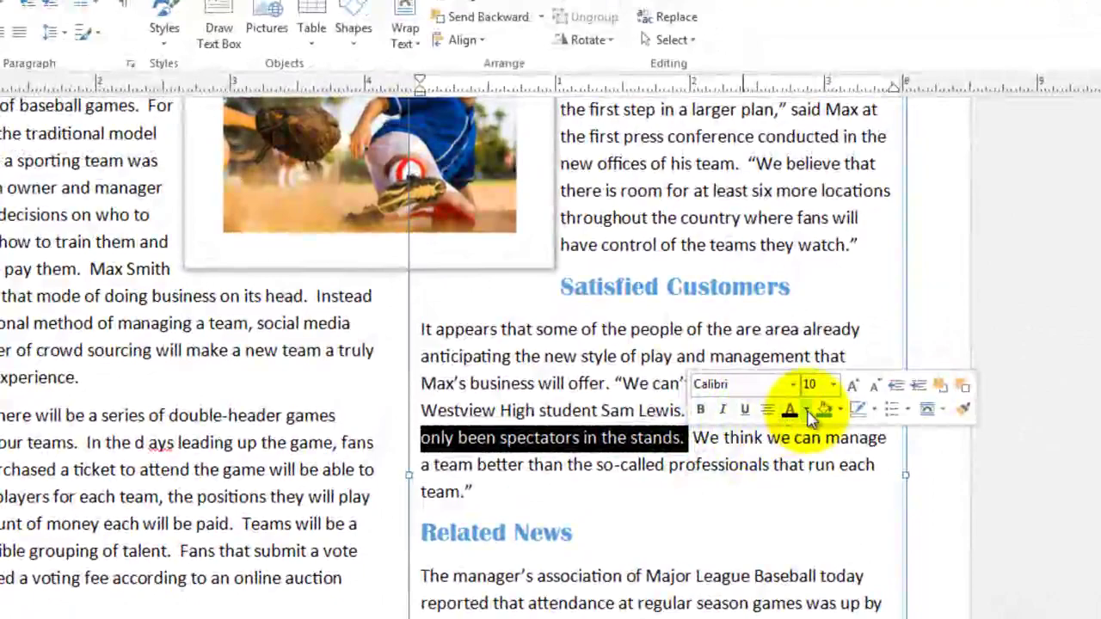
{"action": "right_click", "coordinate": [616, 437]}
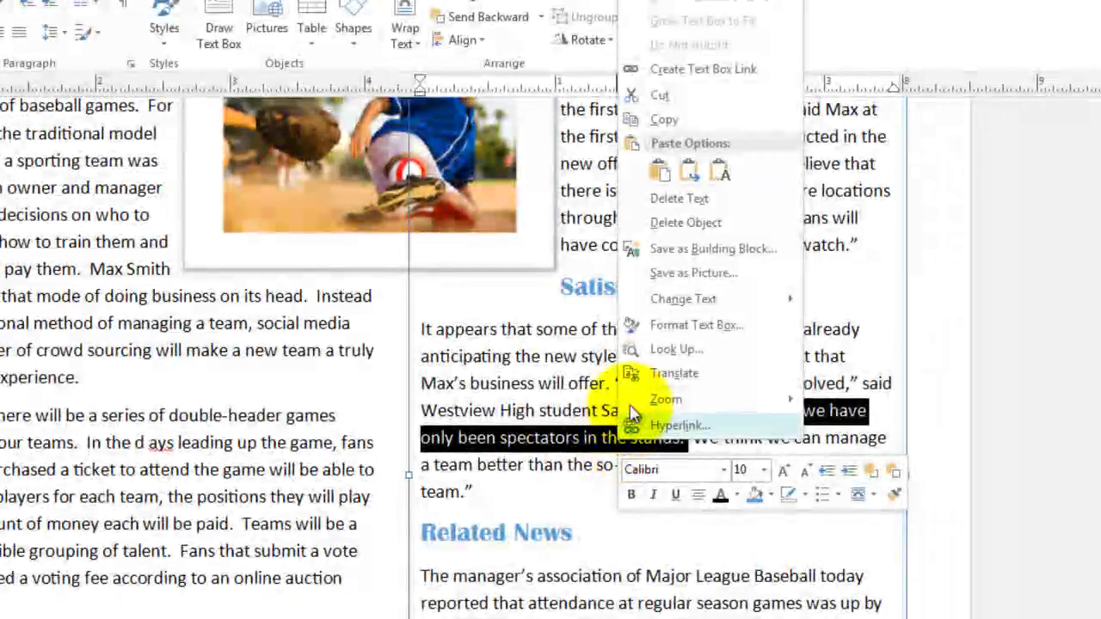
{"action": "left_click", "coordinate": [679, 125]}
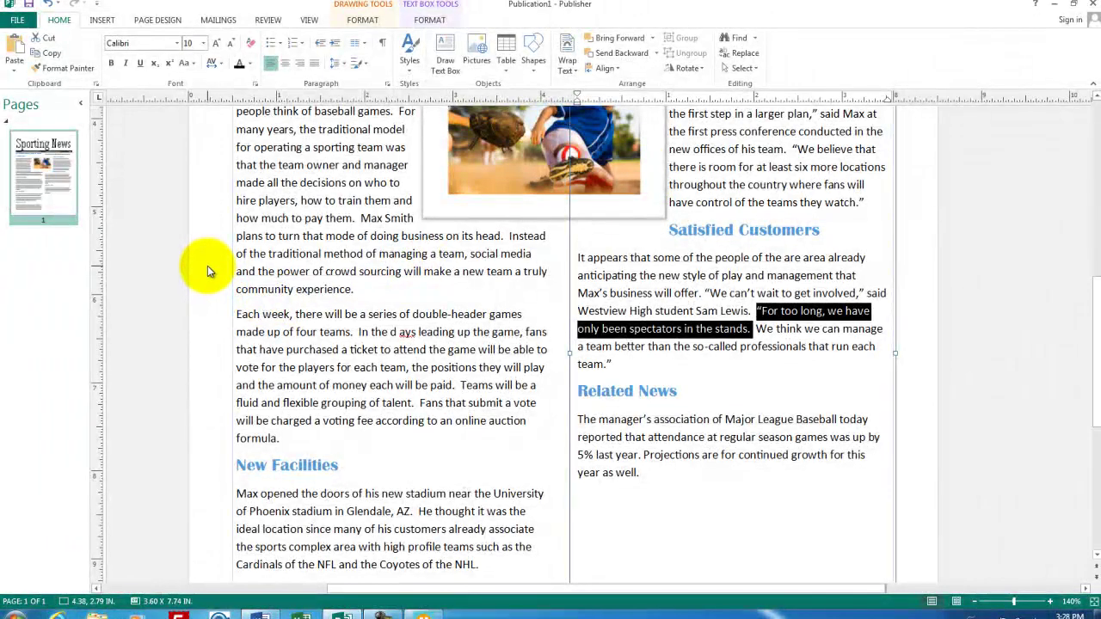
Paste the copied quote as its own text box, move it over the page's left margin and shrink it to about 2.05 x 0.66 in.
{"action": "left_click", "coordinate": [207, 265]}
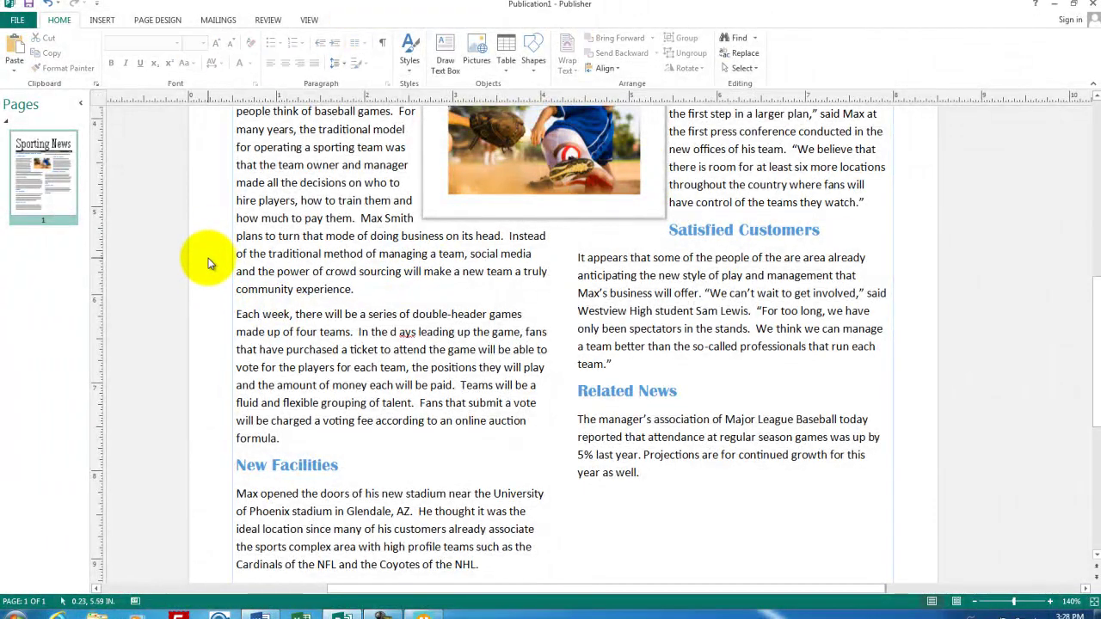
{"action": "right_click", "coordinate": [207, 264]}
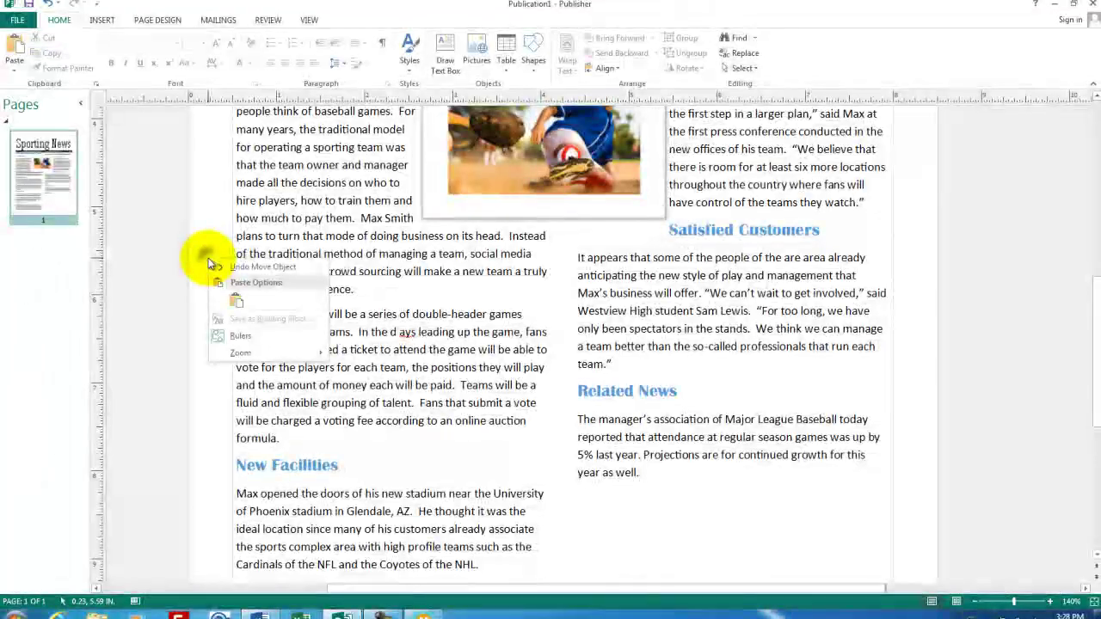
{"action": "left_click", "coordinate": [238, 302]}
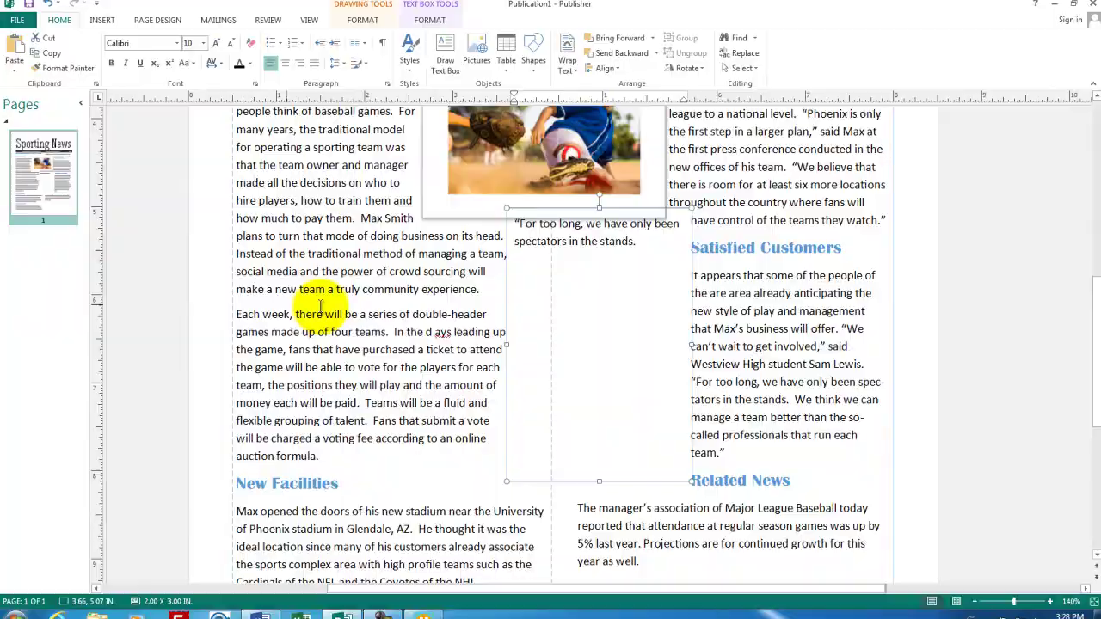
{"action": "left_click", "coordinate": [522, 221]}
{"action": "left_click_drag", "start_coordinate": [523, 221], "coordinate": [185, 271]}
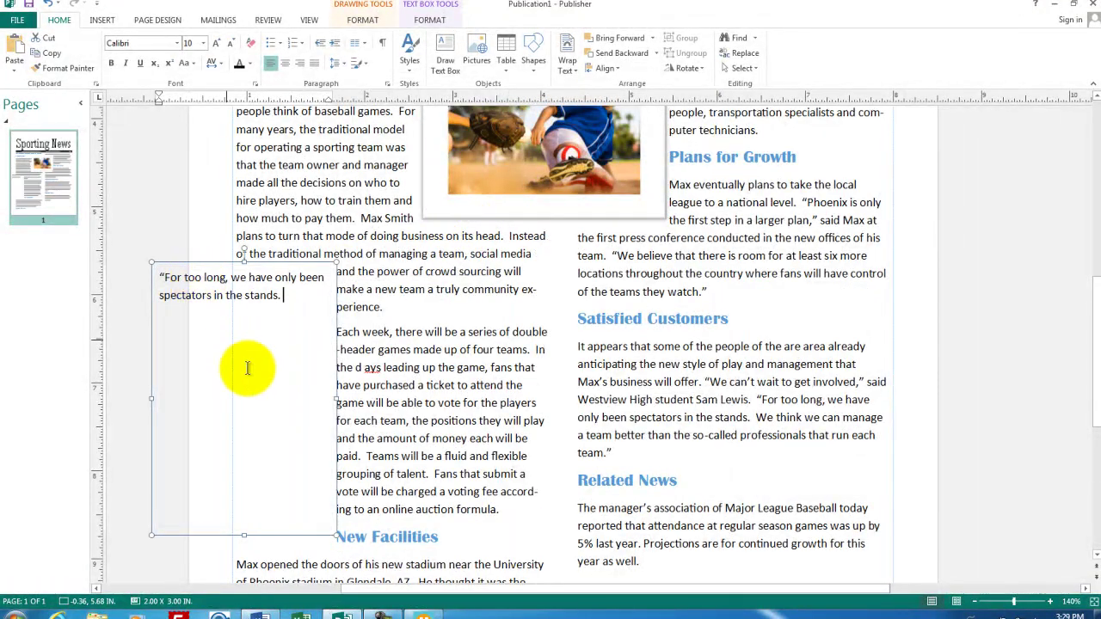
{"action": "left_click_drag", "start_coordinate": [333, 535], "coordinate": [320, 335]}
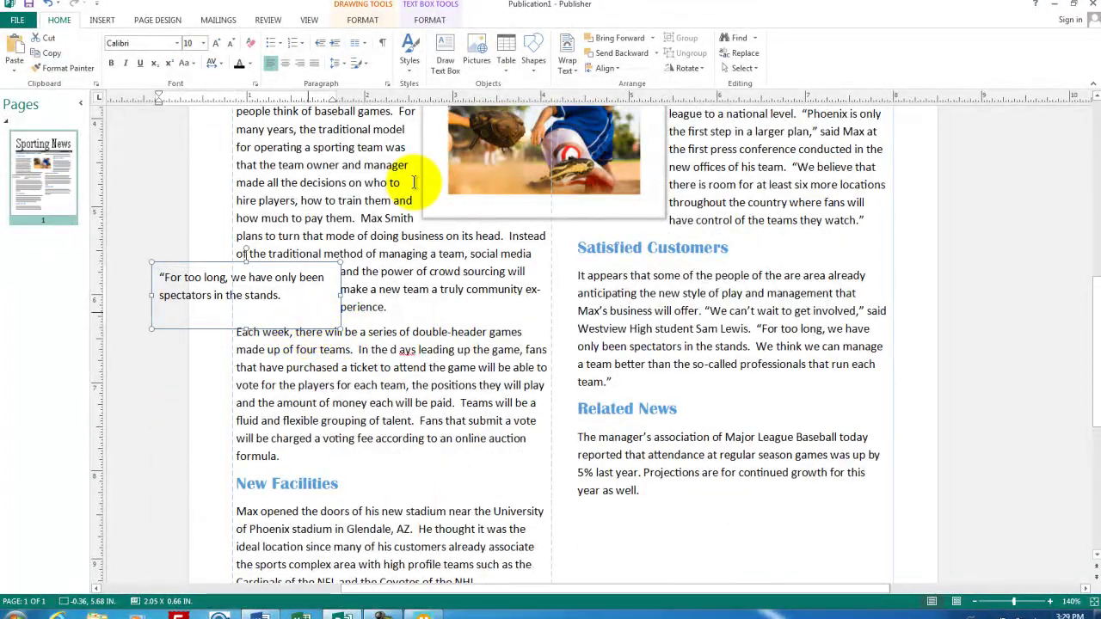
Center the pull quote, close it with a quotation mark and set its font to Bradley Hand ITC.
{"action": "left_click", "coordinate": [287, 65]}
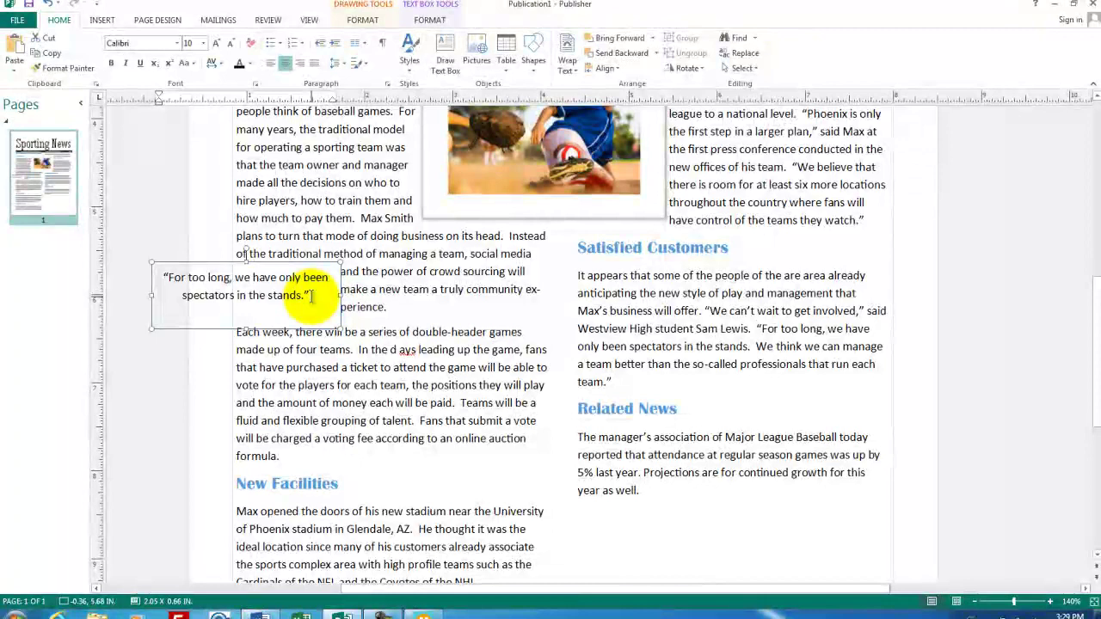
{"action": "left_click_drag", "start_coordinate": [306, 297], "coordinate": [157, 275]}
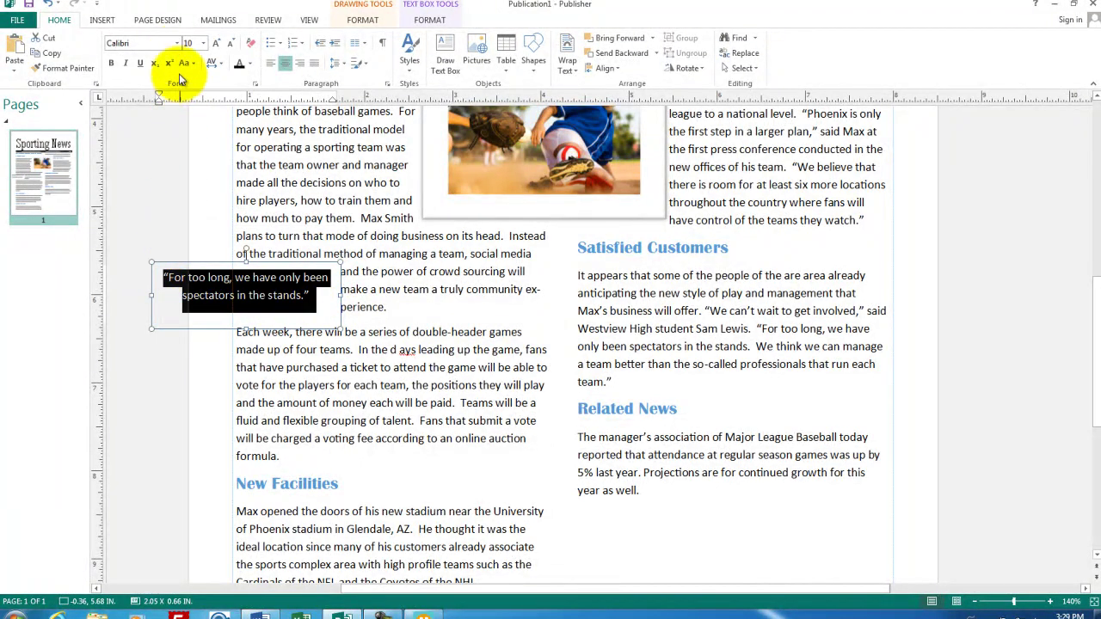
{"action": "left_click", "coordinate": [177, 43]}
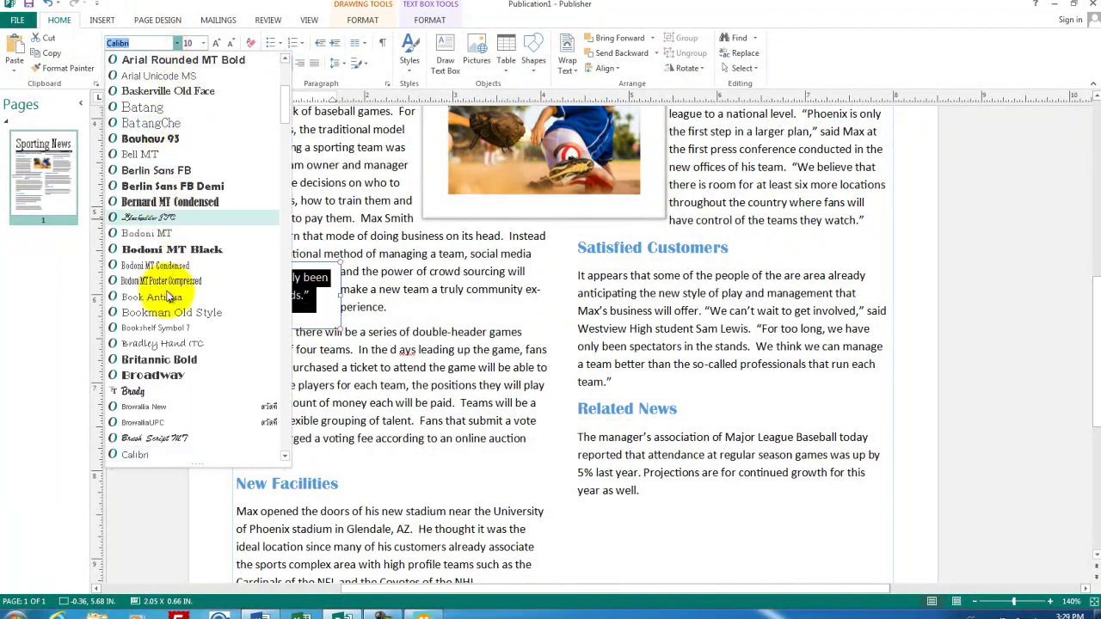
{"action": "left_click", "coordinate": [166, 344]}
Tighten the pull quote box to about 2.03 x 0.53 in and give it the grey double-outline shape style.
{"action": "left_click", "coordinate": [295, 277]}
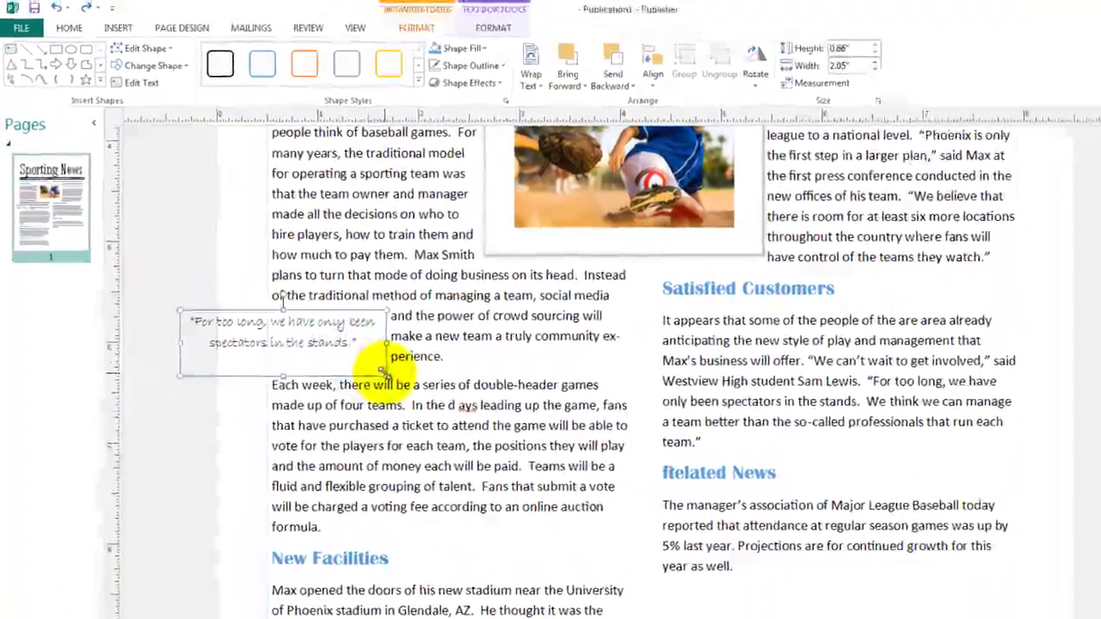
{"action": "left_click", "coordinate": [348, 335]}
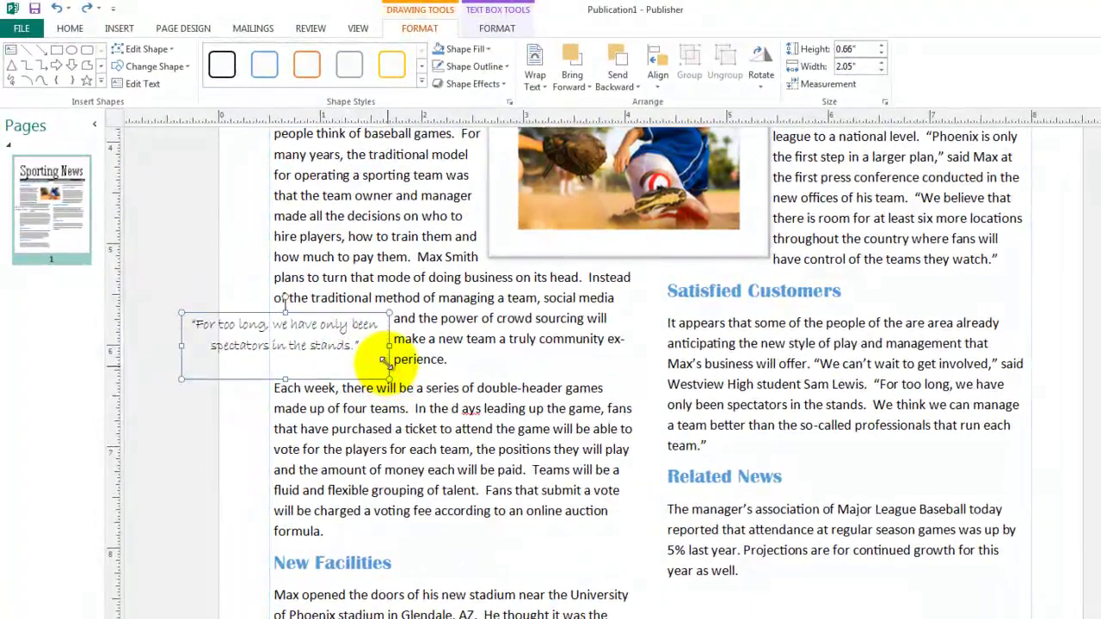
{"action": "left_click_drag", "start_coordinate": [383, 359], "coordinate": [389, 366]}
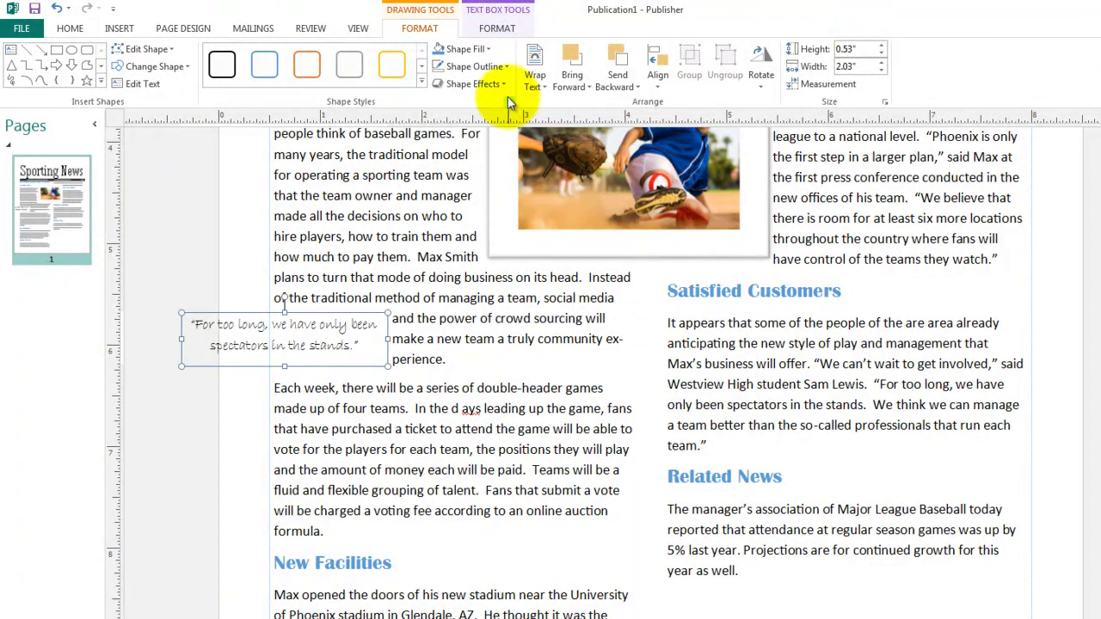
{"action": "left_click", "coordinate": [496, 30]}
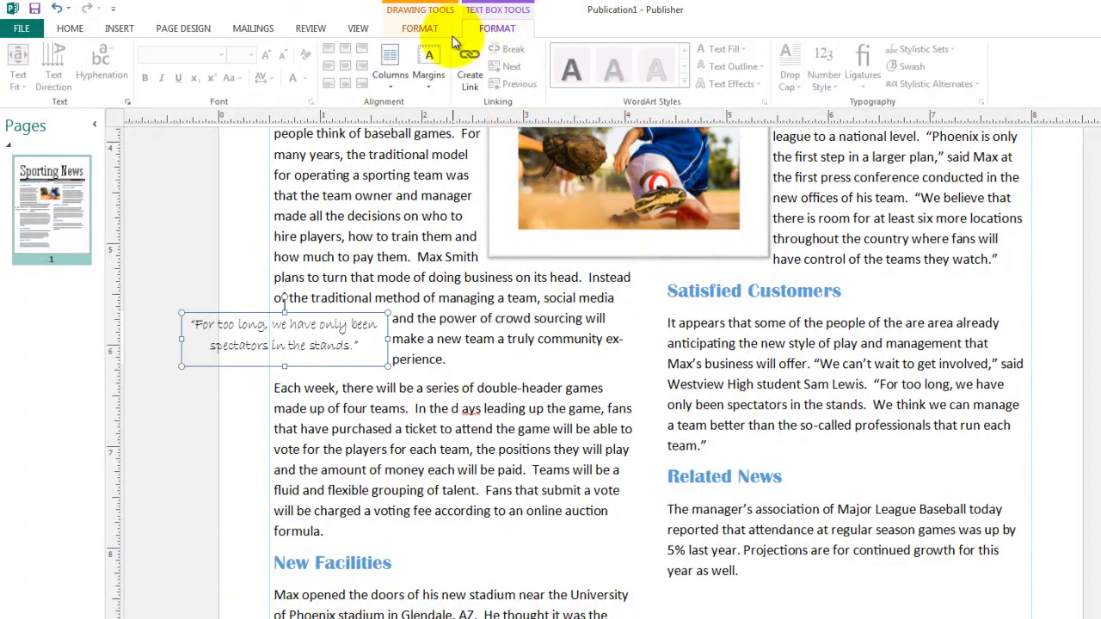
{"action": "left_click", "coordinate": [430, 32]}
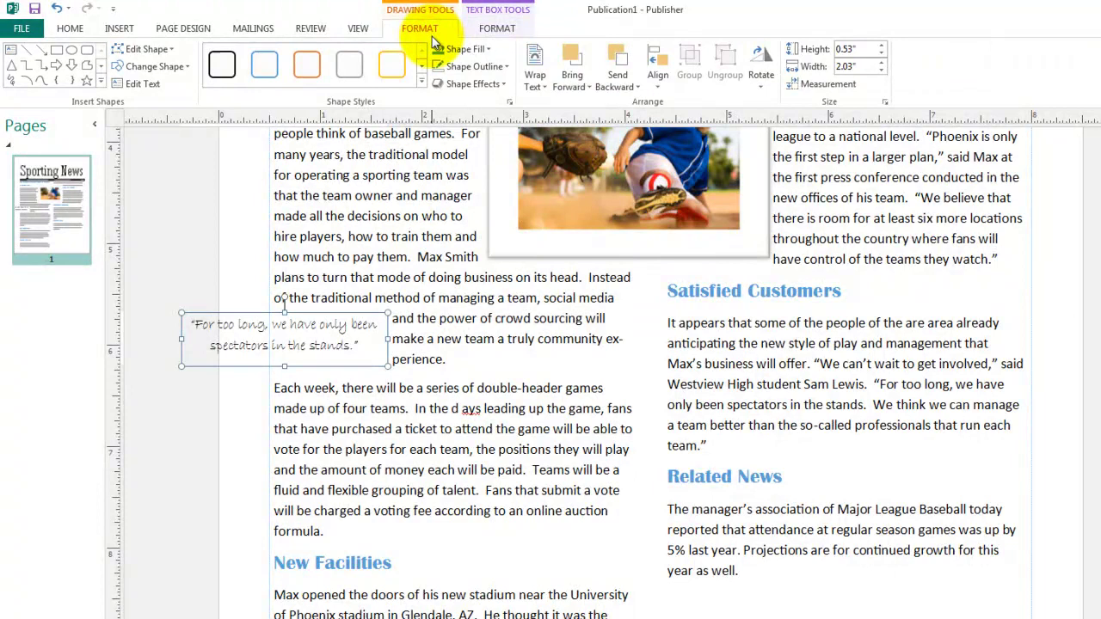
{"action": "left_click", "coordinate": [421, 79]}
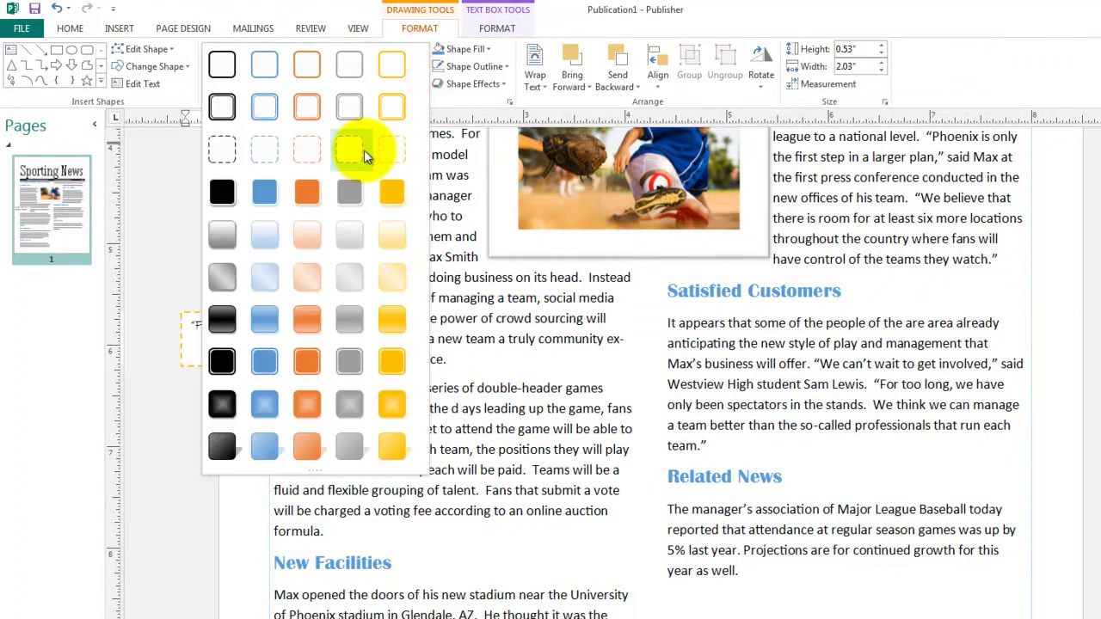
{"action": "left_click", "coordinate": [342, 112]}
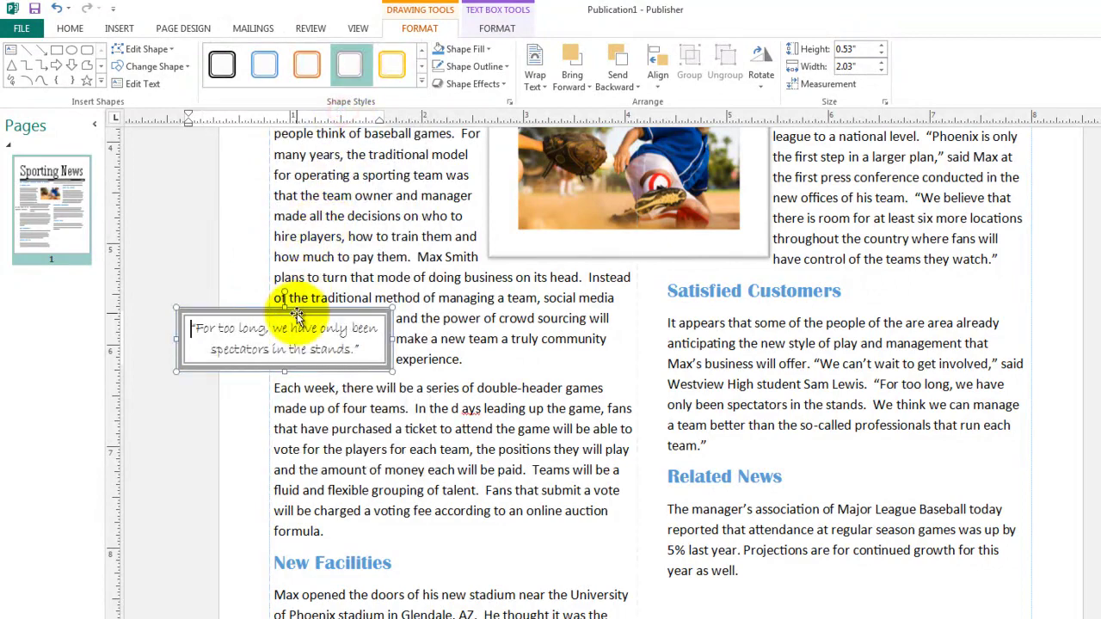
Move the pull quote between the columns beside the "Satisfied Customers" text and apply the grey diagonal gradient shape style.
{"action": "left_click_drag", "start_coordinate": [296, 313], "coordinate": [661, 387]}
{"action": "left_click", "coordinate": [422, 86]}
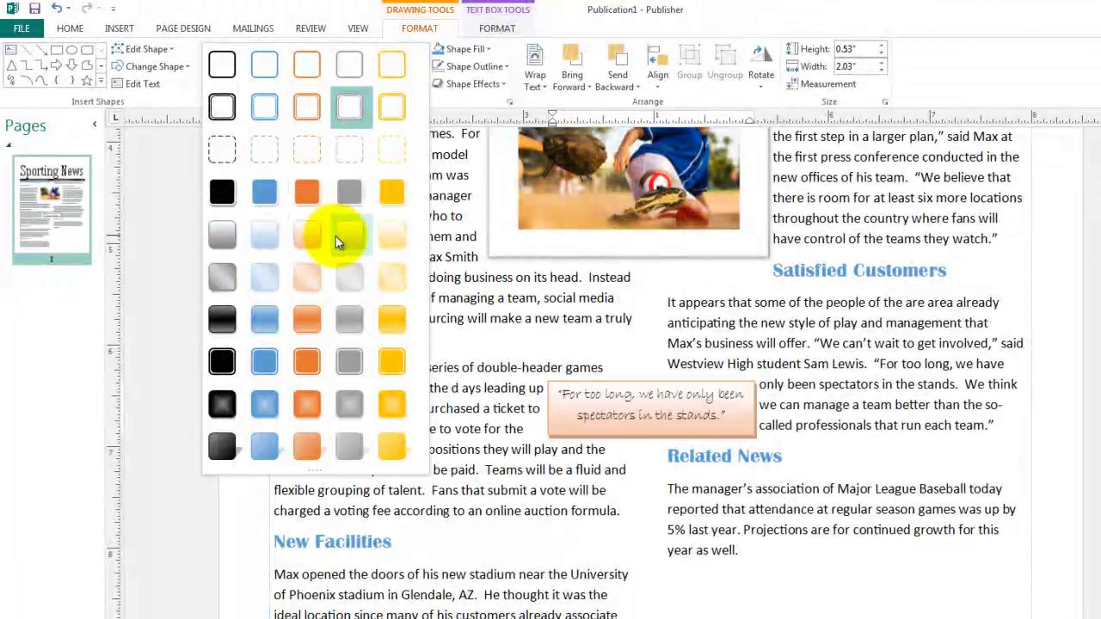
{"action": "left_click", "coordinate": [342, 292]}
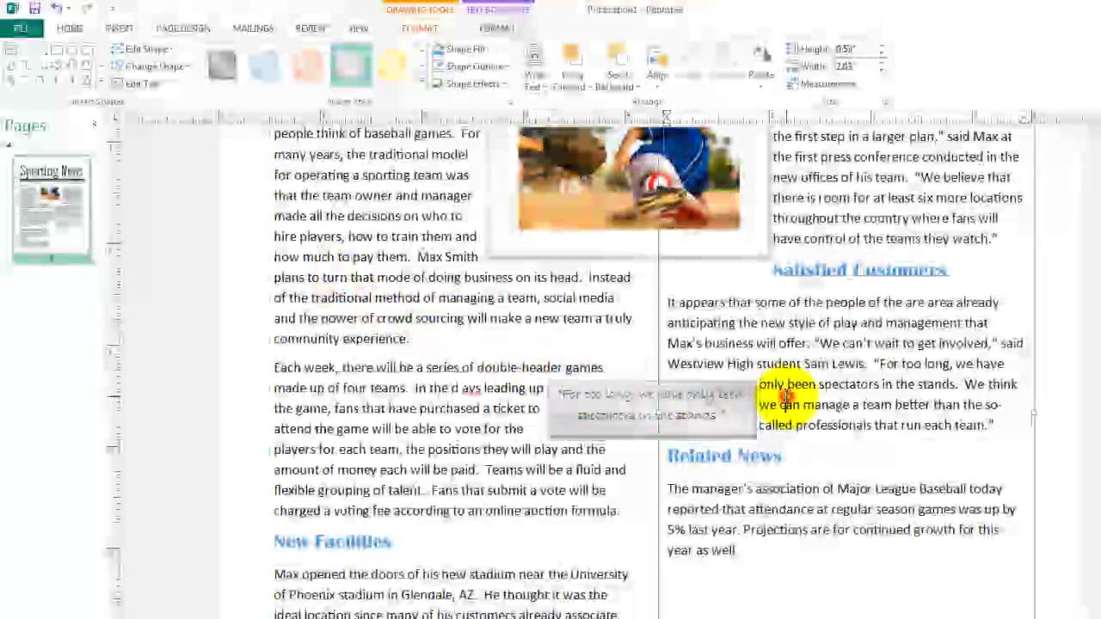
{"action": "left_click", "coordinate": [784, 396]}
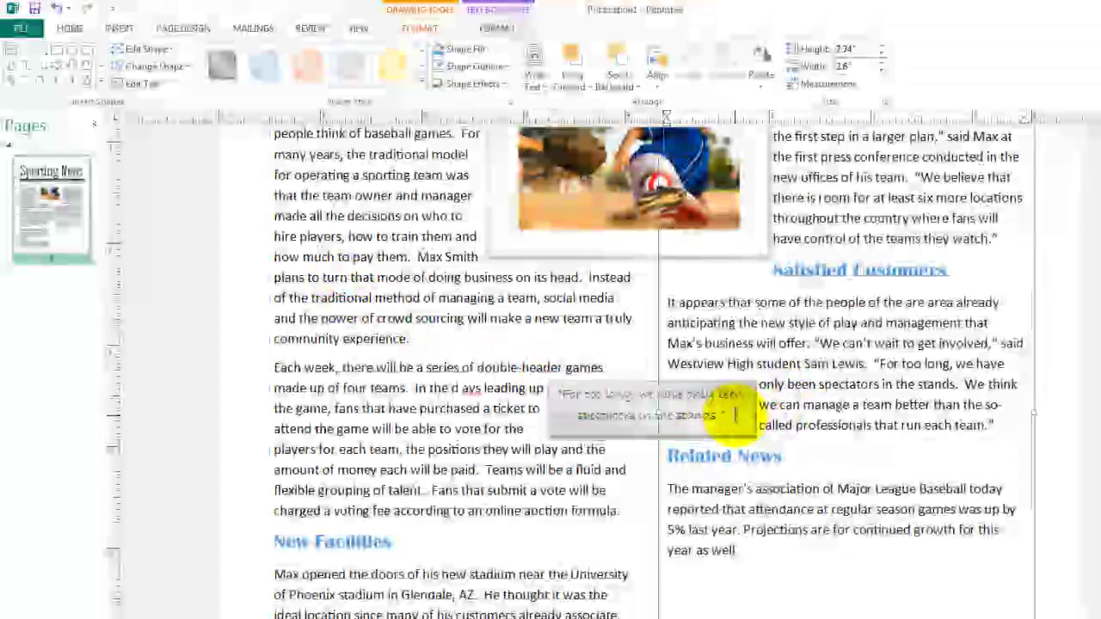
Cut the "Related News" heading and its paragraph from the second column.
{"action": "scroll", "coordinate": [735, 416], "scroll_direction": "down", "scroll_amount": 3}
{"action": "left_click", "coordinate": [687, 318]}
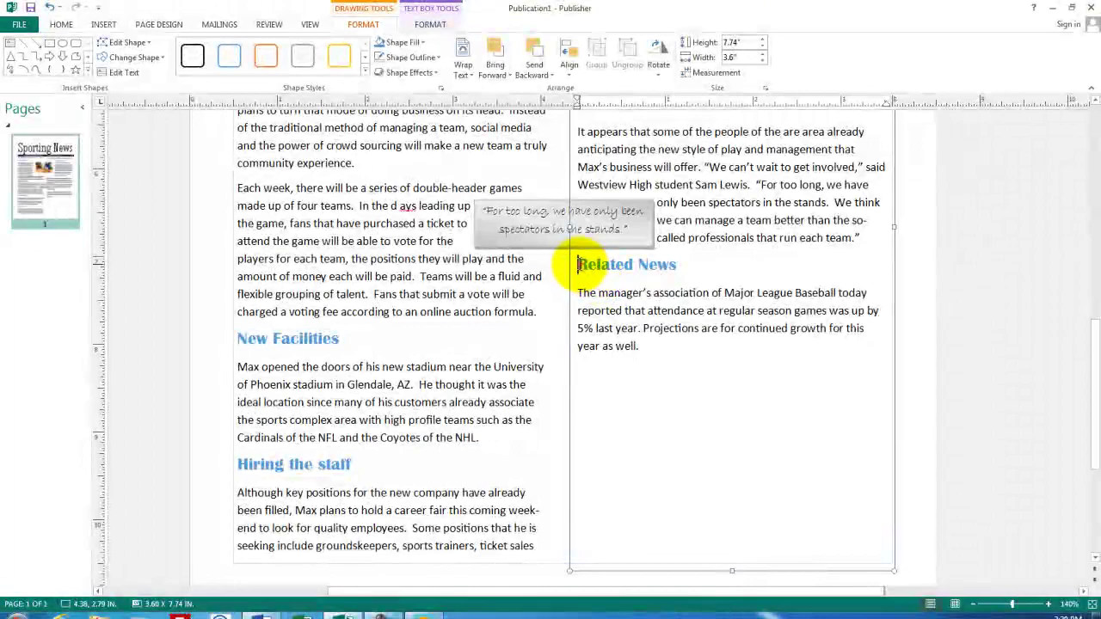
{"action": "left_click_drag", "start_coordinate": [578, 265], "coordinate": [642, 341]}
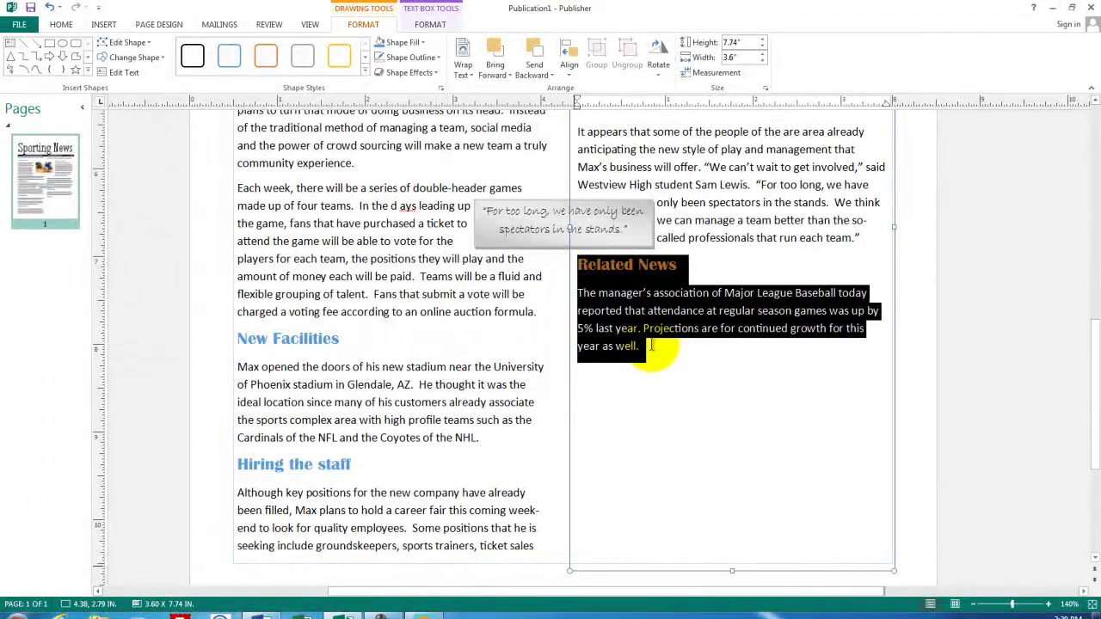
{"action": "right_click", "coordinate": [632, 300]}
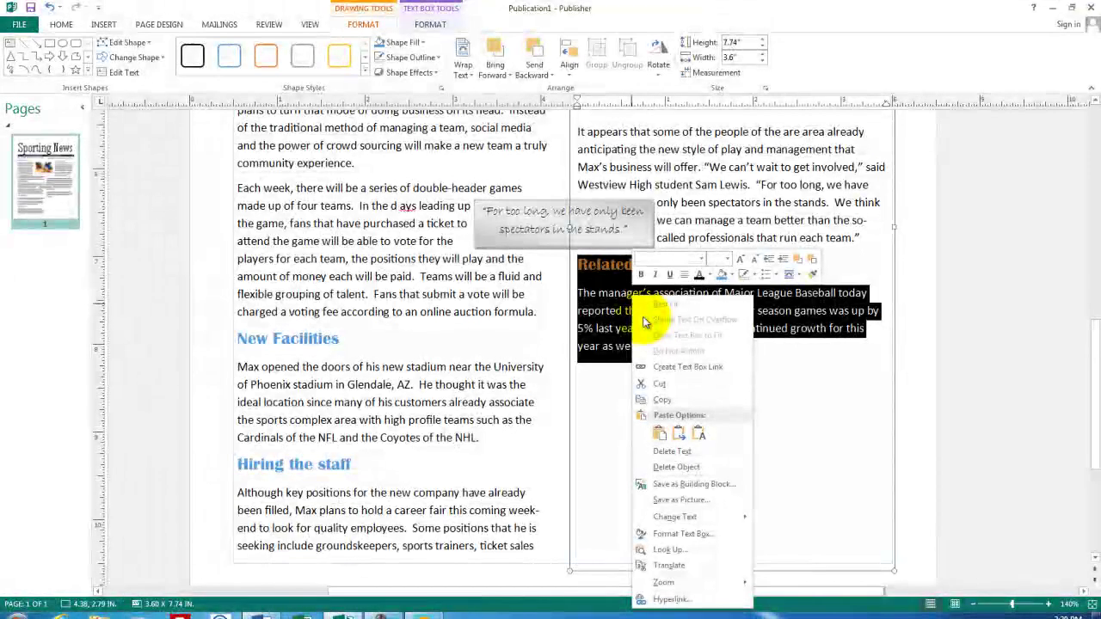
{"action": "left_click", "coordinate": [659, 384]}
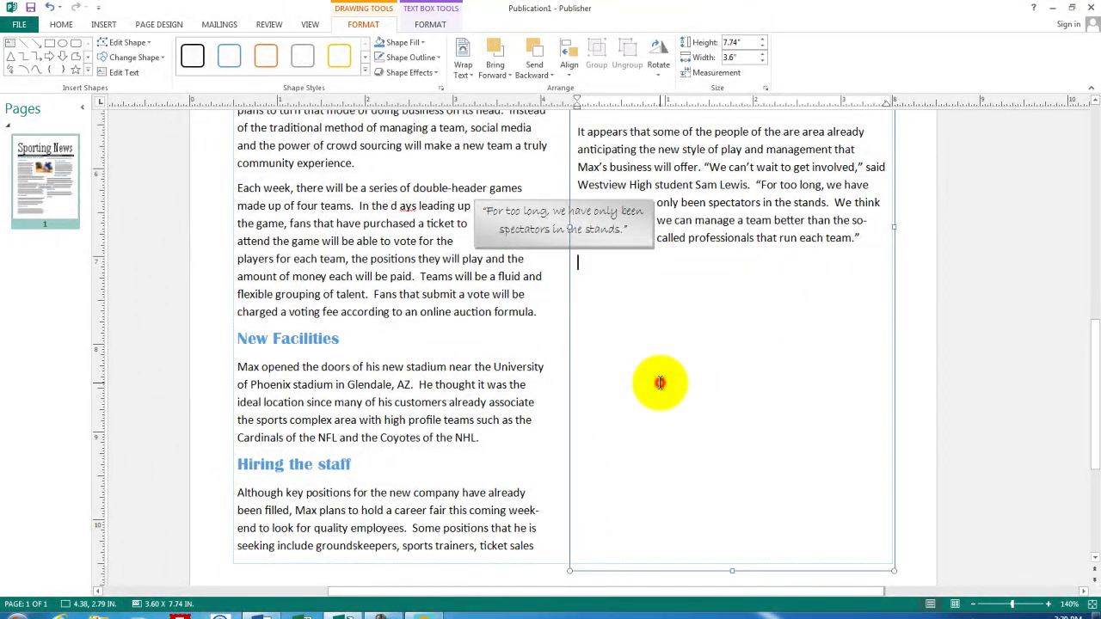
Paste "Related News" as a separate text box below the "Satisfied Customers" article at the page's right margin, sized about 2.10 x 1.64 in.
{"action": "left_click", "coordinate": [920, 252]}
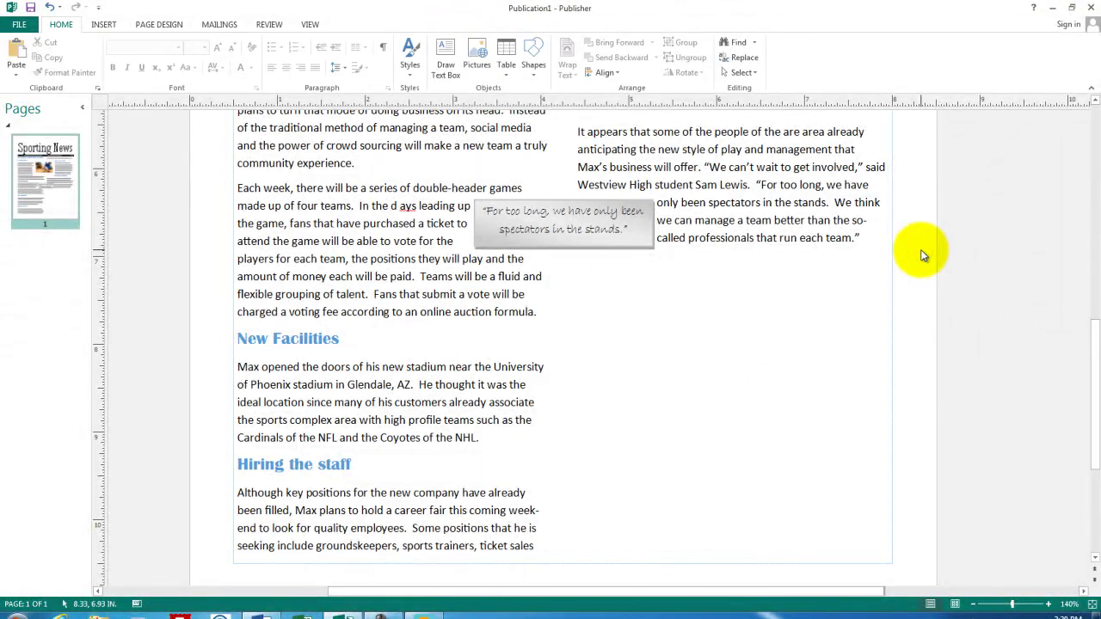
{"action": "right_click", "coordinate": [913, 244]}
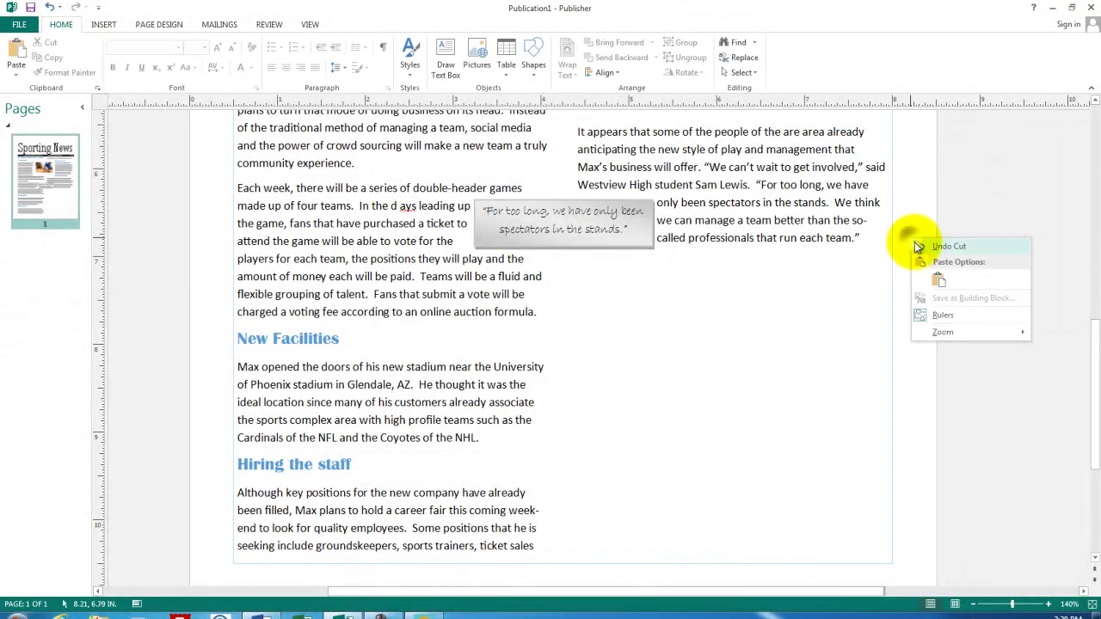
{"action": "left_click", "coordinate": [937, 283]}
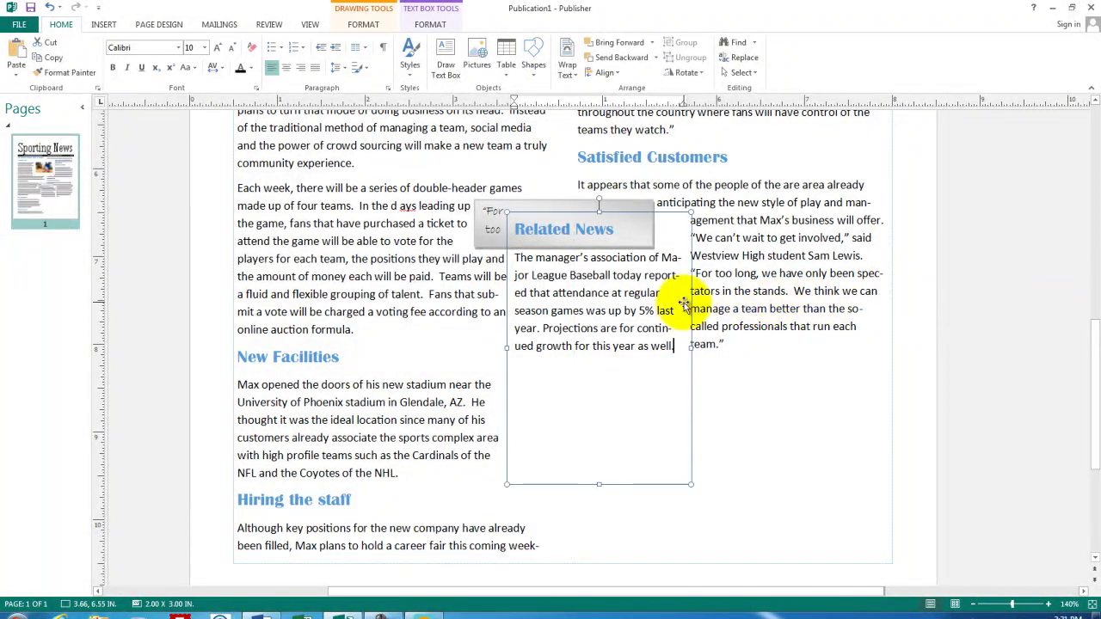
{"action": "left_click_drag", "start_coordinate": [688, 301], "coordinate": [914, 337]}
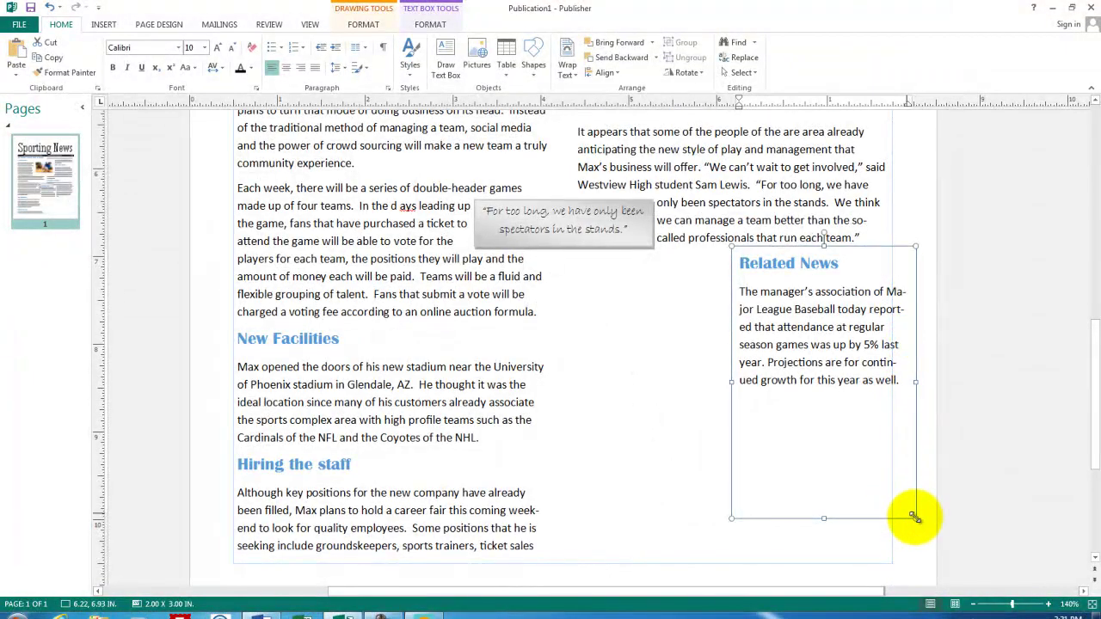
{"action": "left_click_drag", "start_coordinate": [913, 517], "coordinate": [924, 398]}
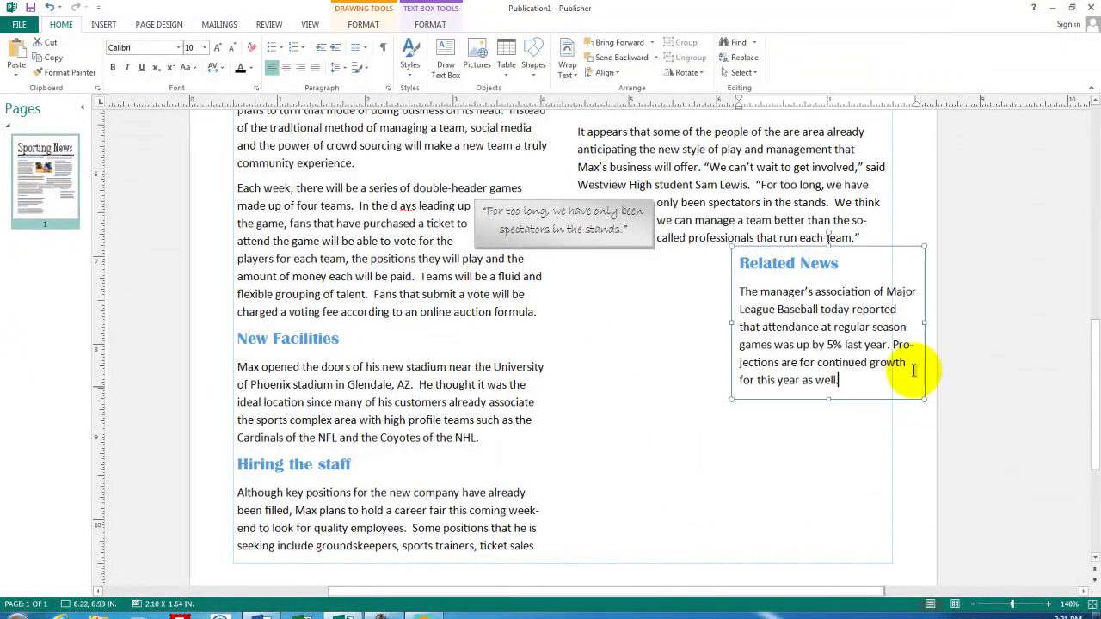
Move the "Related News" box to the bottom of the second column and resize it to about 3.39 x 1.46 in.
{"action": "left_click_drag", "start_coordinate": [927, 347], "coordinate": [881, 501]}
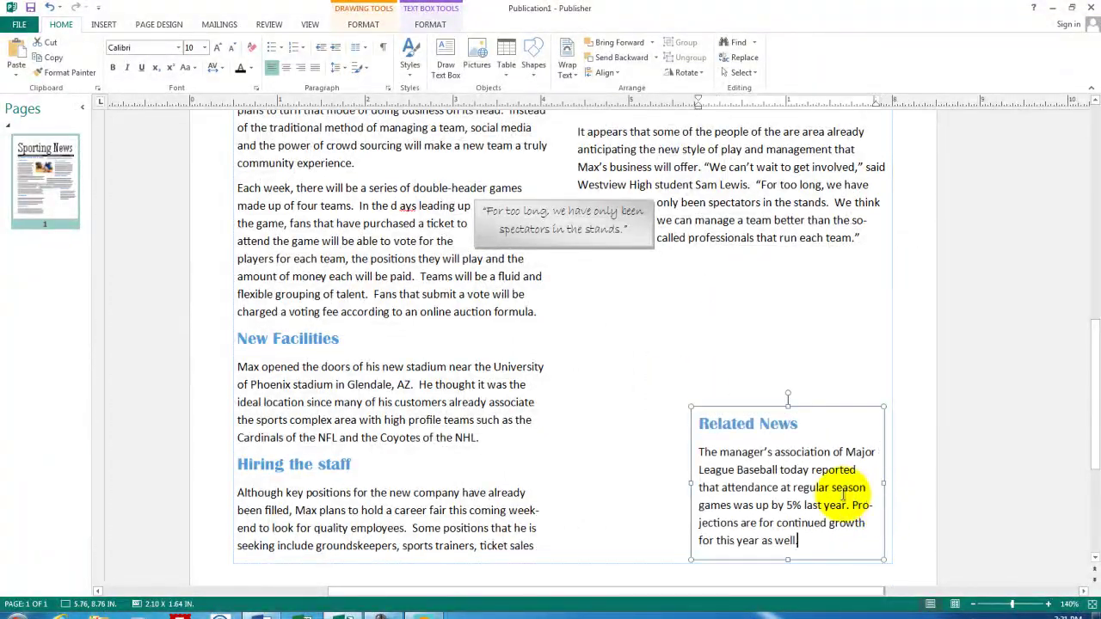
{"action": "left_click_drag", "start_coordinate": [690, 406], "coordinate": [576, 432]}
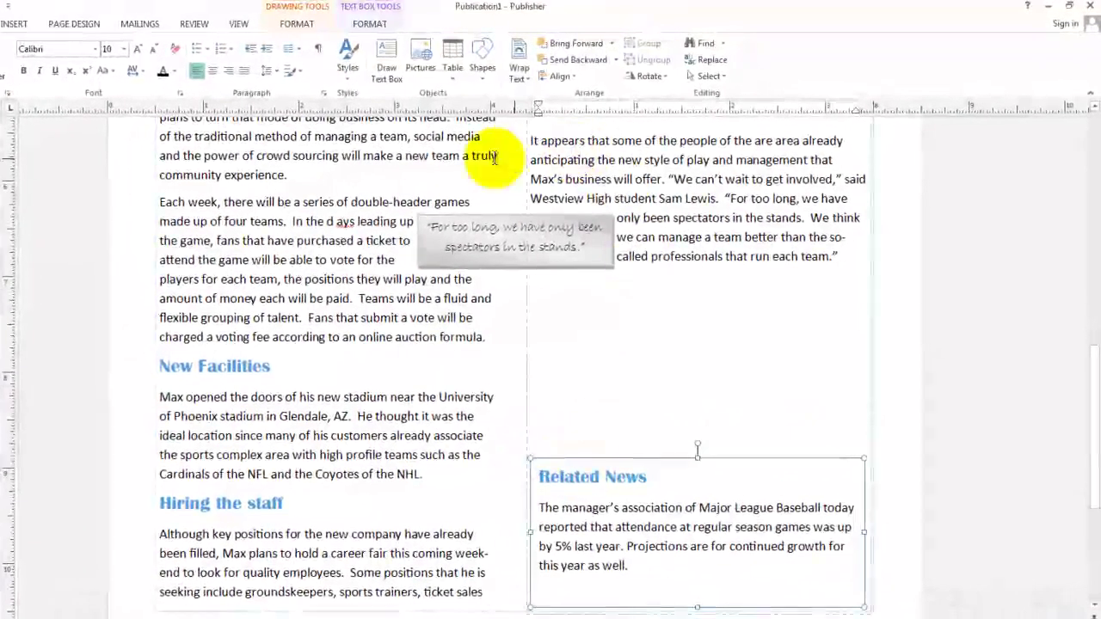
Give the "Related News" box the grey dashed-outline shape style and an outer shadow offset toward the lower right.
{"action": "left_click", "coordinate": [292, 24]}
{"action": "left_click", "coordinate": [298, 73]}
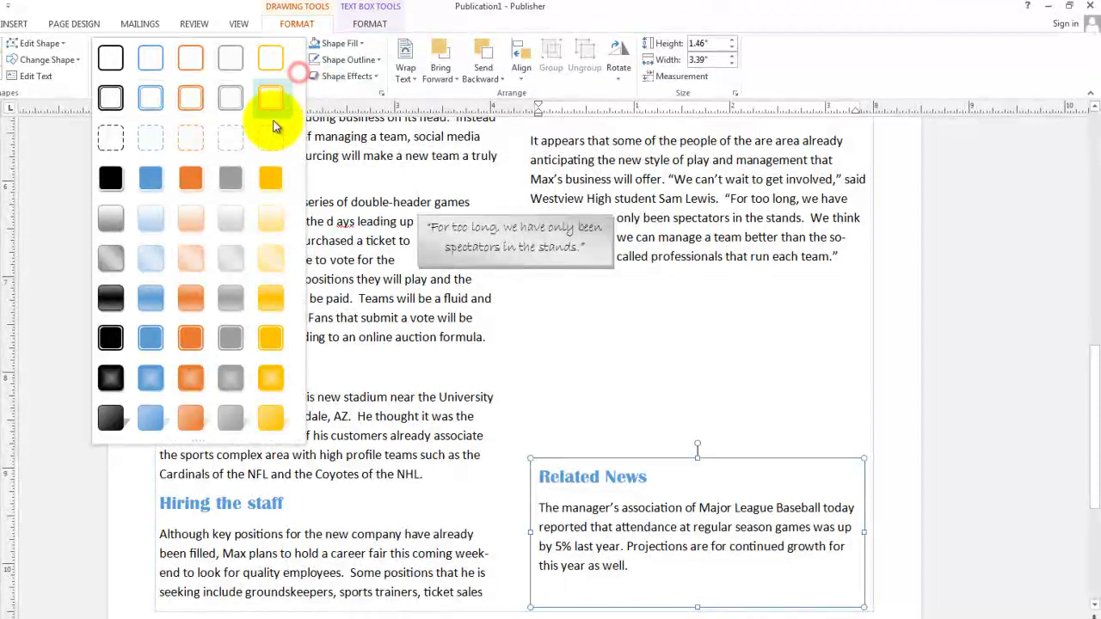
{"action": "left_click", "coordinate": [235, 143]}
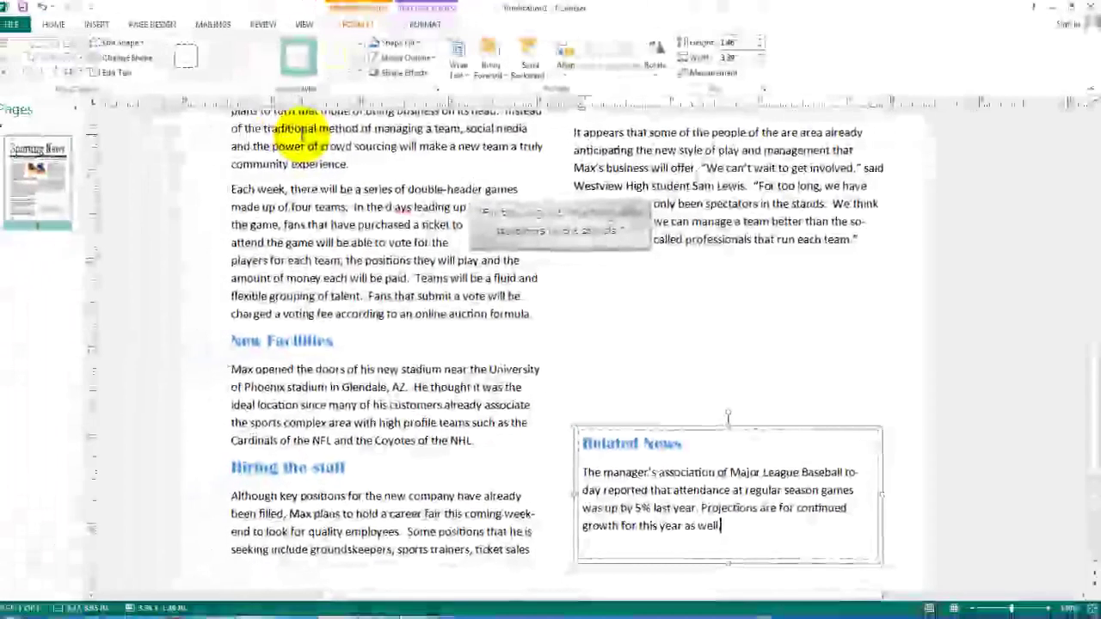
{"action": "left_click", "coordinate": [409, 73]}
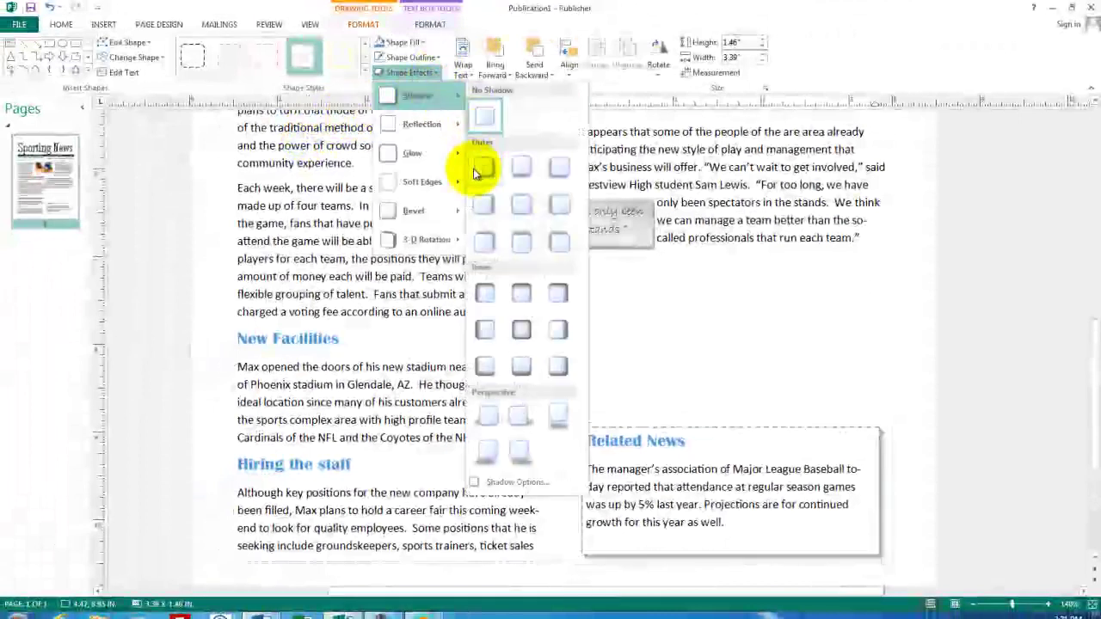
{"action": "left_click", "coordinate": [474, 167]}
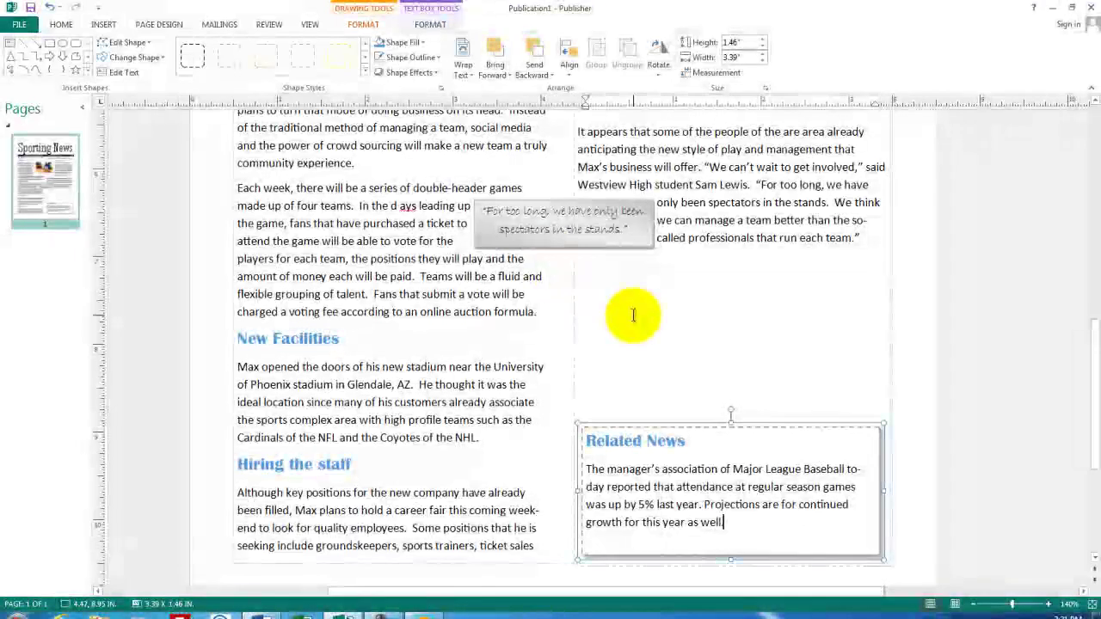
{"action": "left_click", "coordinate": [631, 316]}
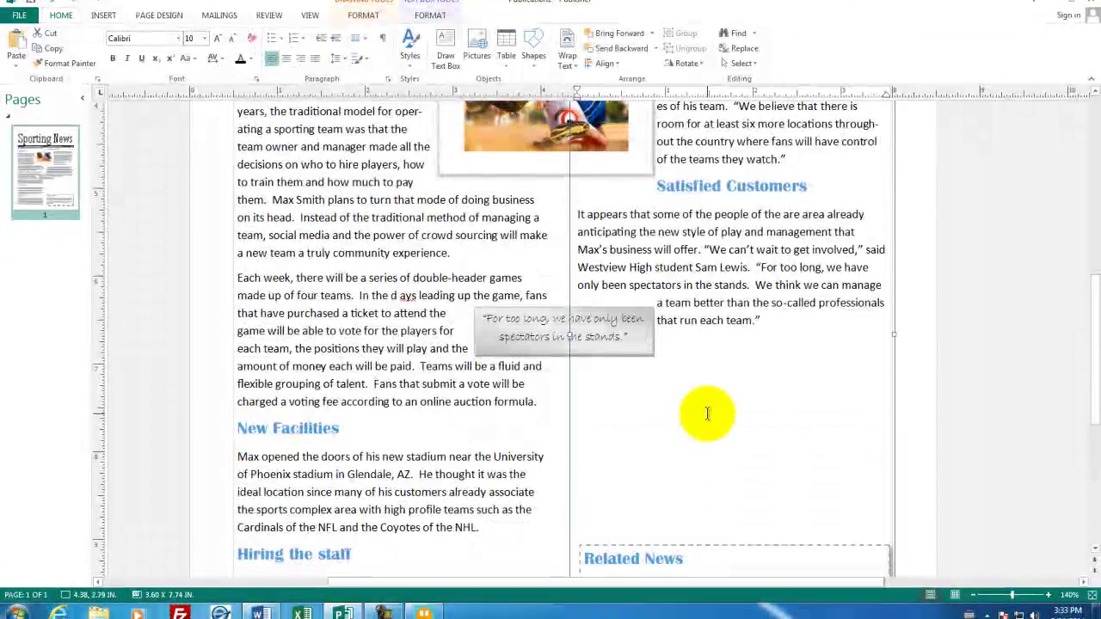
Increase the font size of all the linked story text in both columns by one step, from the lead headline through "Satisfied Customers".
{"action": "scroll", "coordinate": [705, 411], "scroll_direction": "down", "scroll_amount": 3}
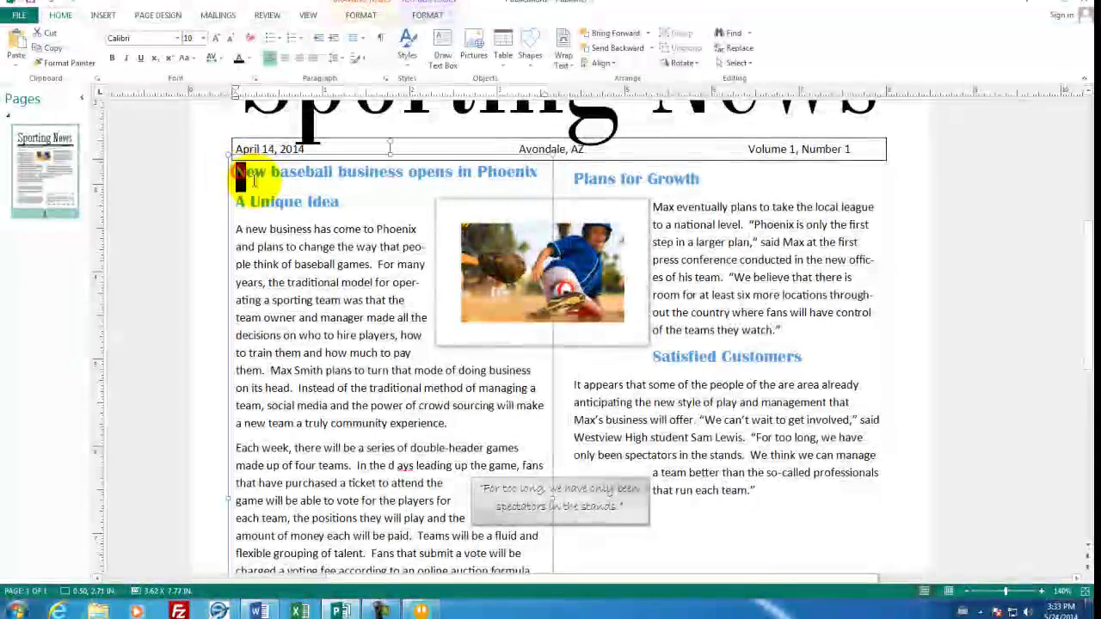
{"action": "left_click_drag", "start_coordinate": [238, 171], "coordinate": [774, 491]}
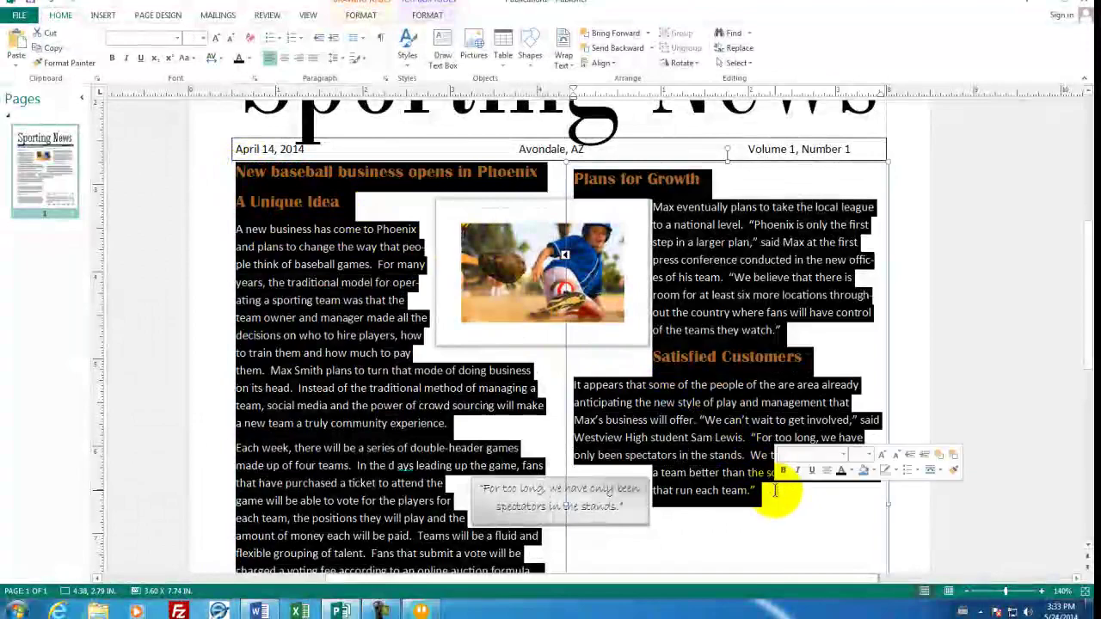
{"action": "left_click", "coordinate": [219, 37]}
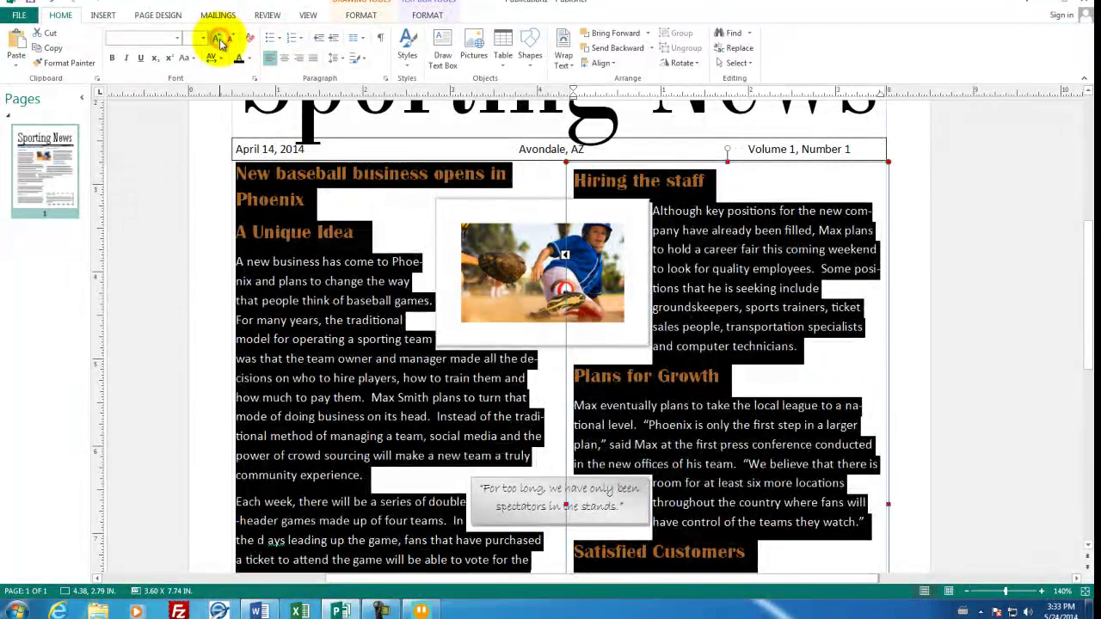
{"action": "scroll", "coordinate": [698, 369], "scroll_direction": "down", "scroll_amount": 3}
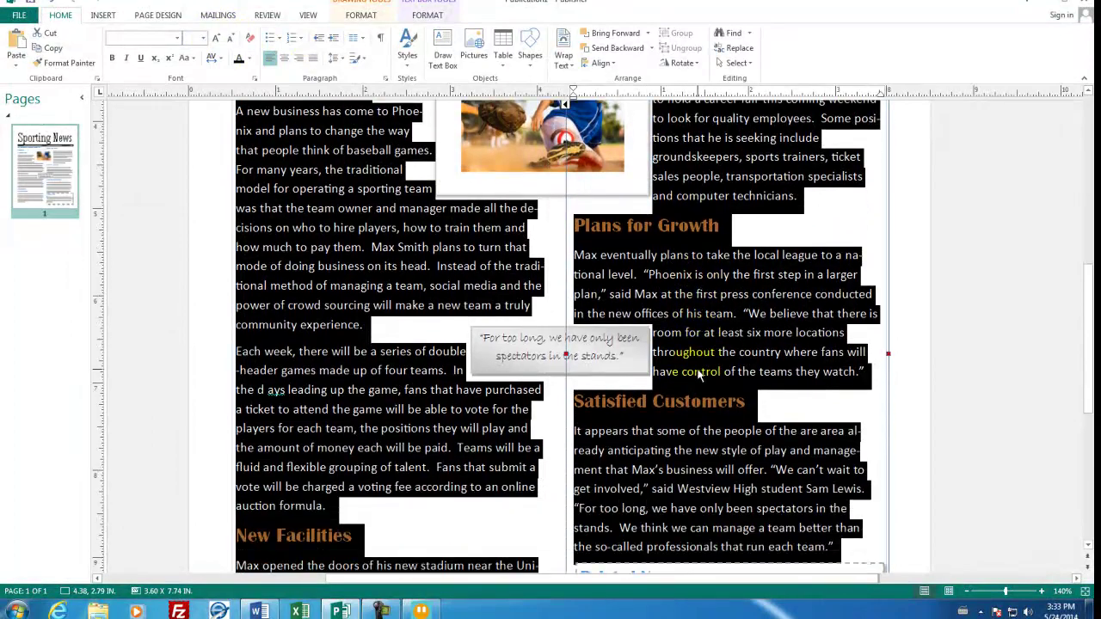
{"action": "scroll", "coordinate": [698, 371], "scroll_direction": "down", "scroll_amount": 2}
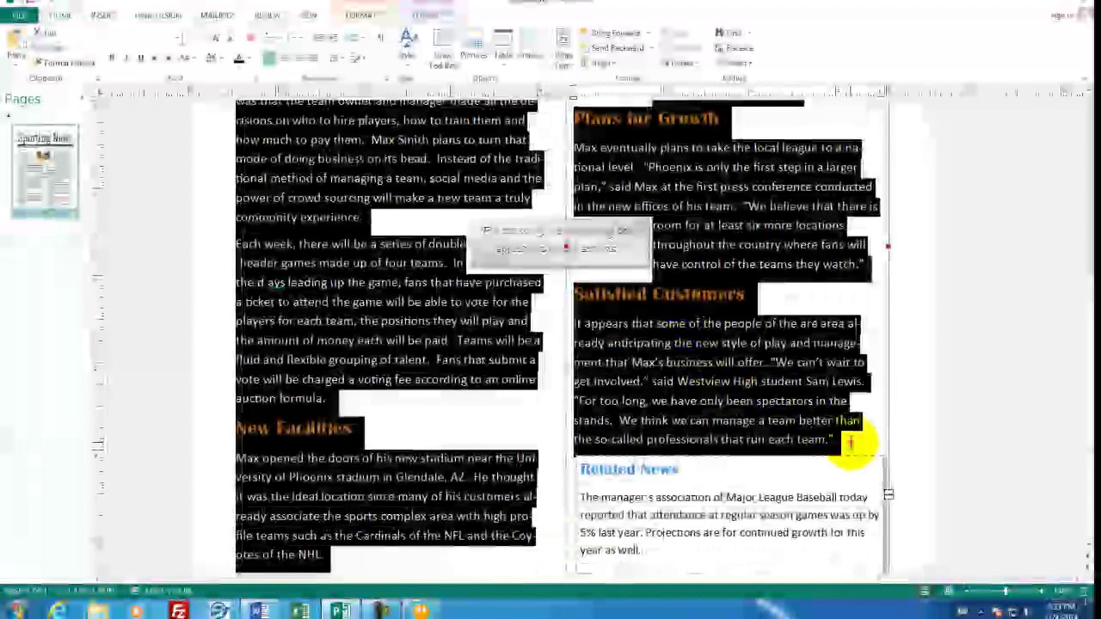
Check the font sizes of the body text and "New Facilities" heading, and review the whole page layout at 70% zoom.
{"action": "left_click", "coordinate": [849, 443]}
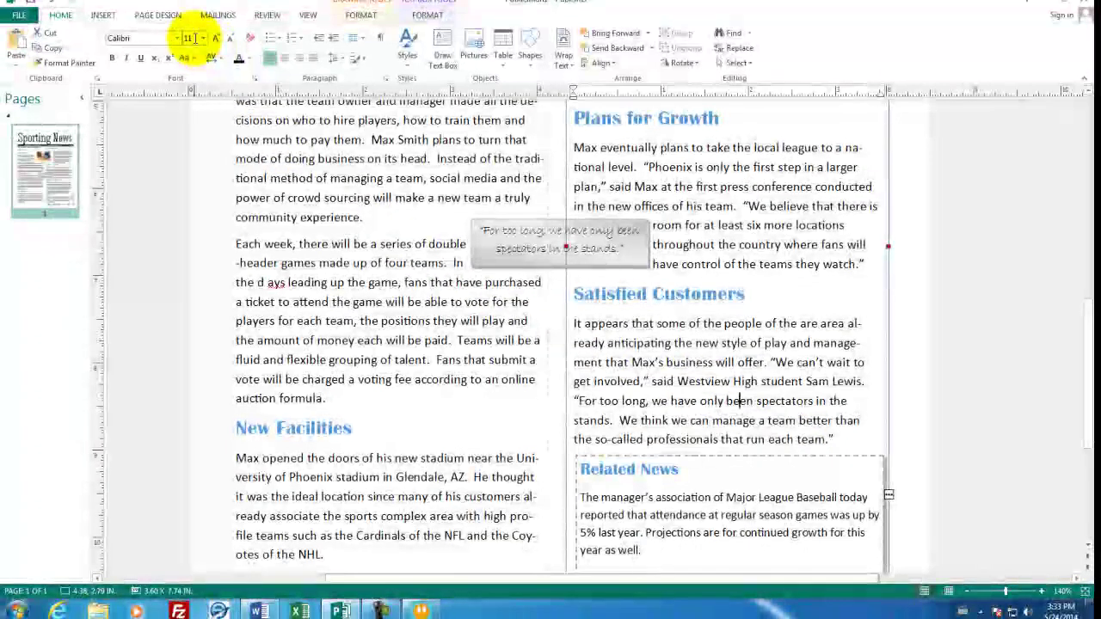
{"action": "left_click", "coordinate": [295, 428]}
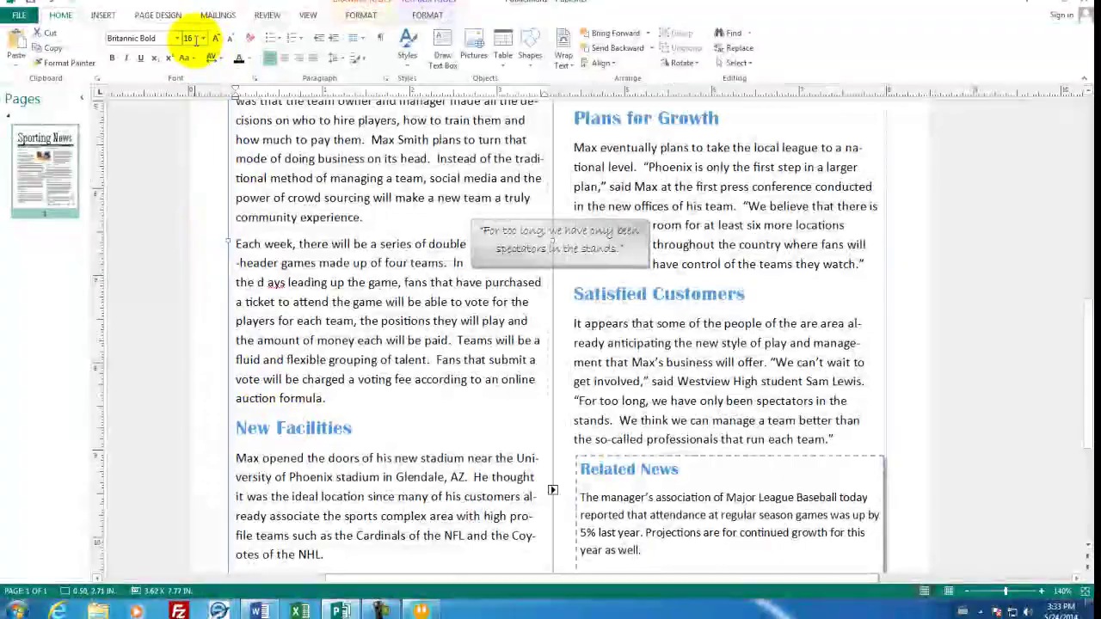
{"action": "scroll", "coordinate": [550, 387], "scroll_direction": "down", "scroll_amount": 3}
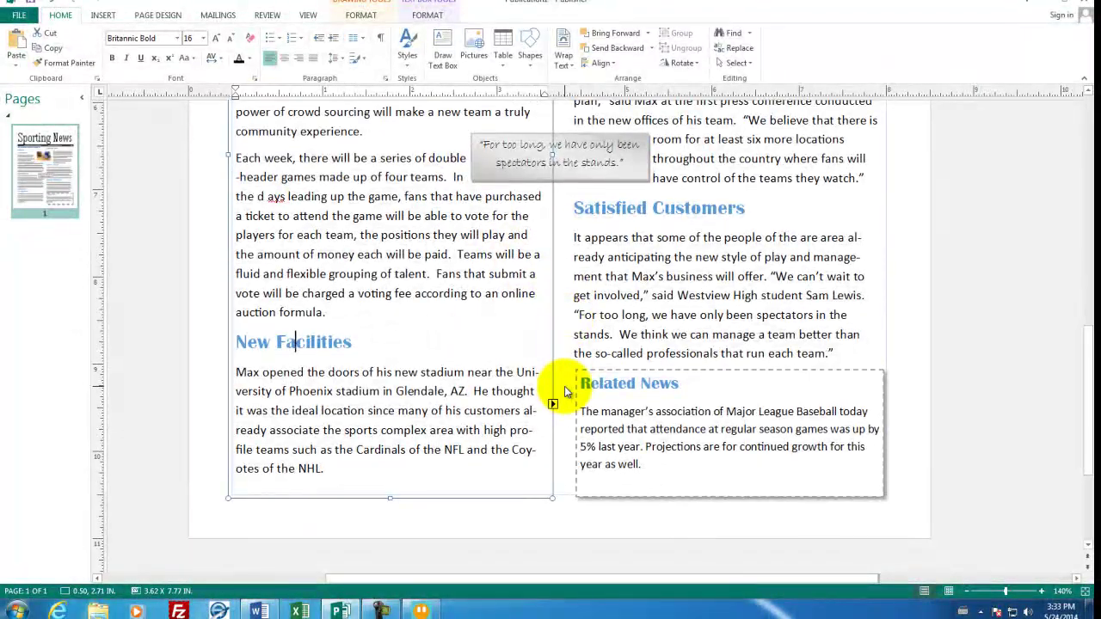
{"action": "scroll", "coordinate": [565, 391], "scroll_direction": "up", "scroll_amount": 3}
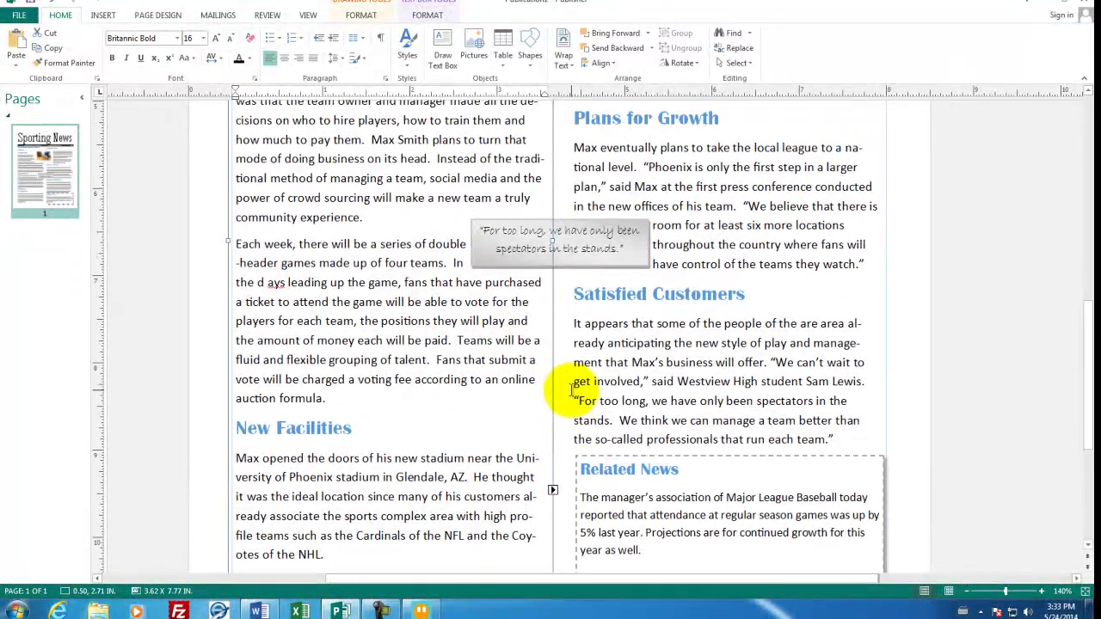
{"action": "left_click", "coordinate": [967, 591]}
{"action": "left_click", "coordinate": [967, 592]}
{"action": "left_click", "coordinate": [967, 592]}
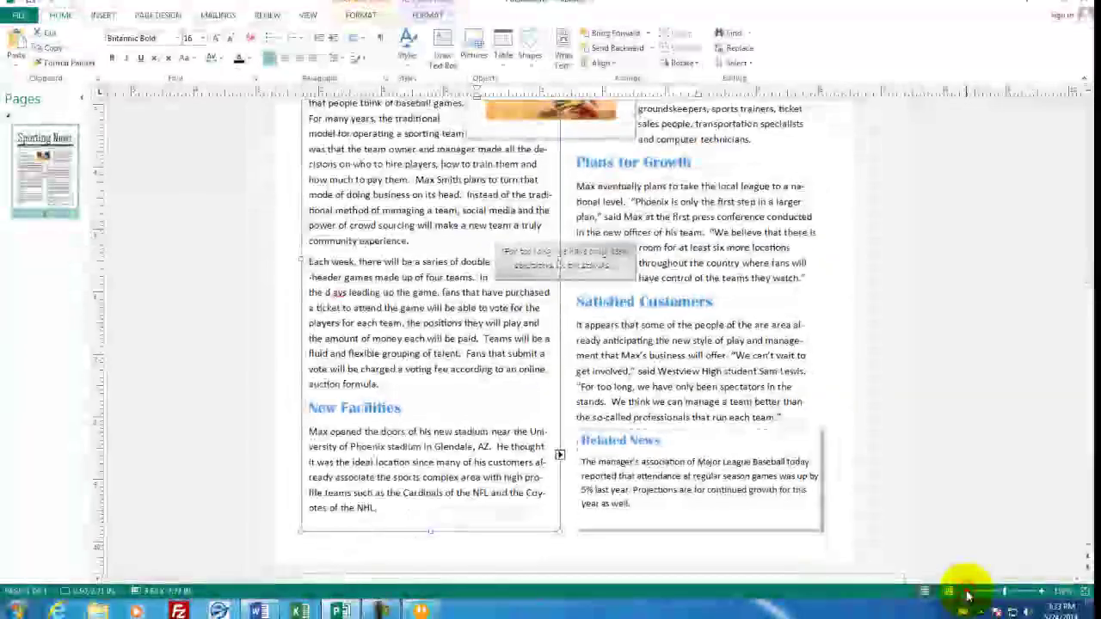
{"action": "left_click", "coordinate": [967, 592]}
{"action": "left_click", "coordinate": [968, 591]}
{"action": "left_click", "coordinate": [967, 592]}
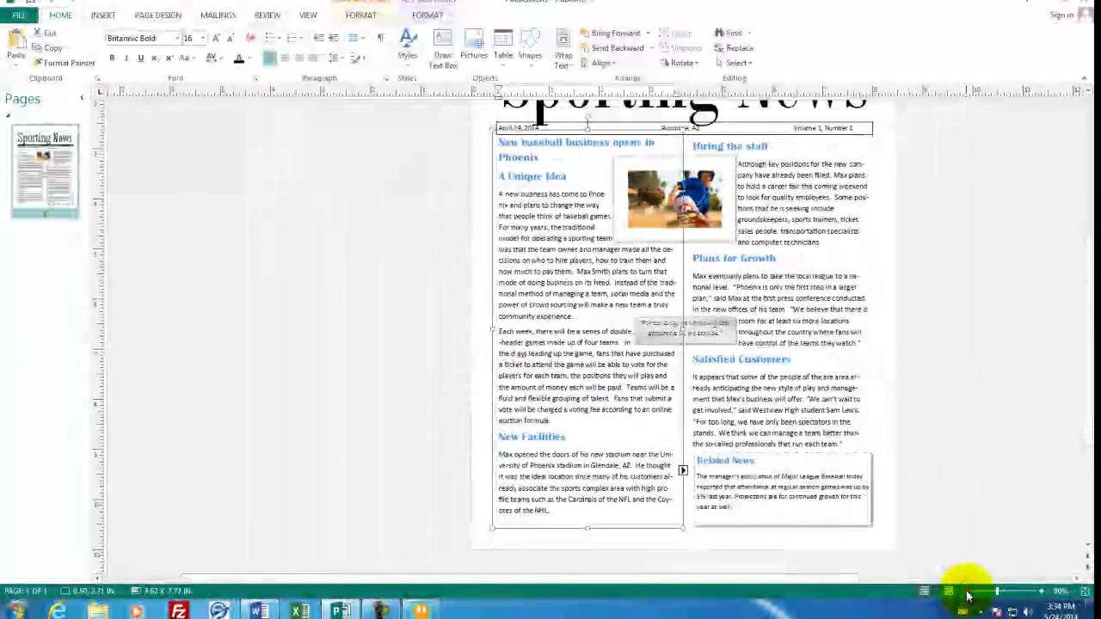
{"action": "left_click", "coordinate": [967, 592]}
{"action": "left_click", "coordinate": [967, 592]}
{"action": "scroll", "coordinate": [915, 413], "scroll_direction": "up", "scroll_amount": 1}
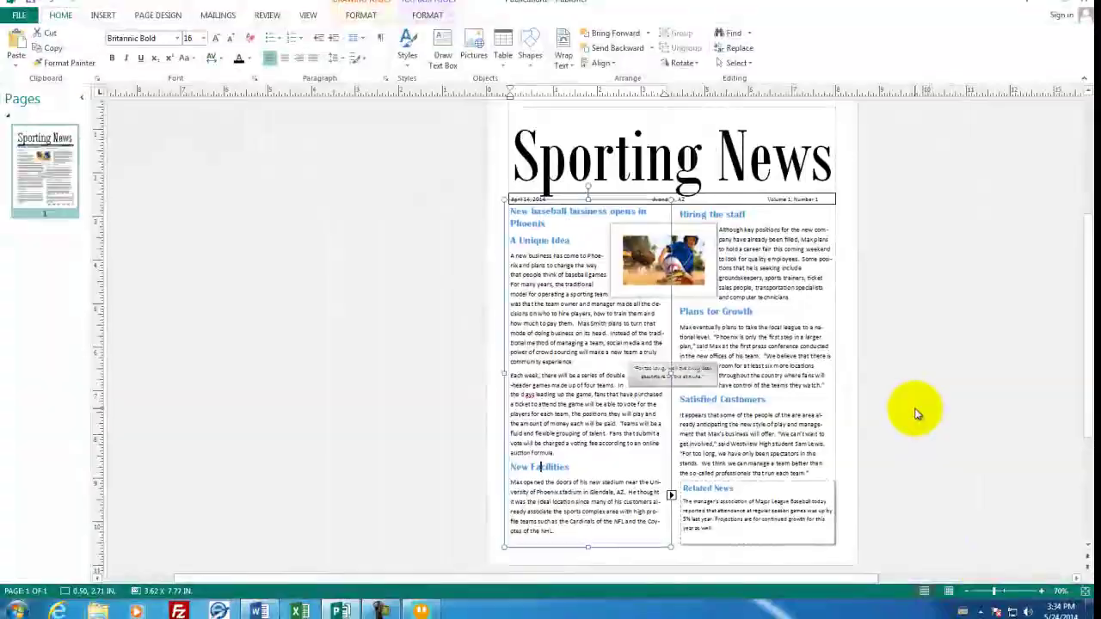